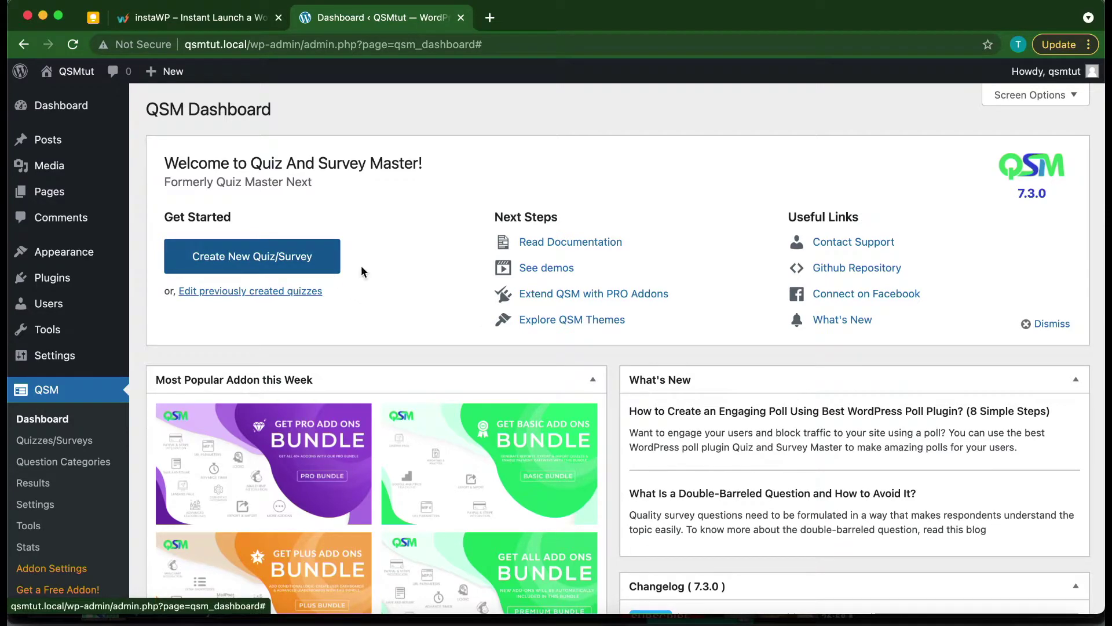
Step: Look over the InstaWP homepage, including its Amazing Features section
key("ctrl+shift+Tab")
scroll(450, 406, "down", 3)
scroll(449, 406, "down", 10)
scroll(450, 406, "down", 15)
scroll(450, 411, "down", 15)
scroll(450, 411, "up", 20)
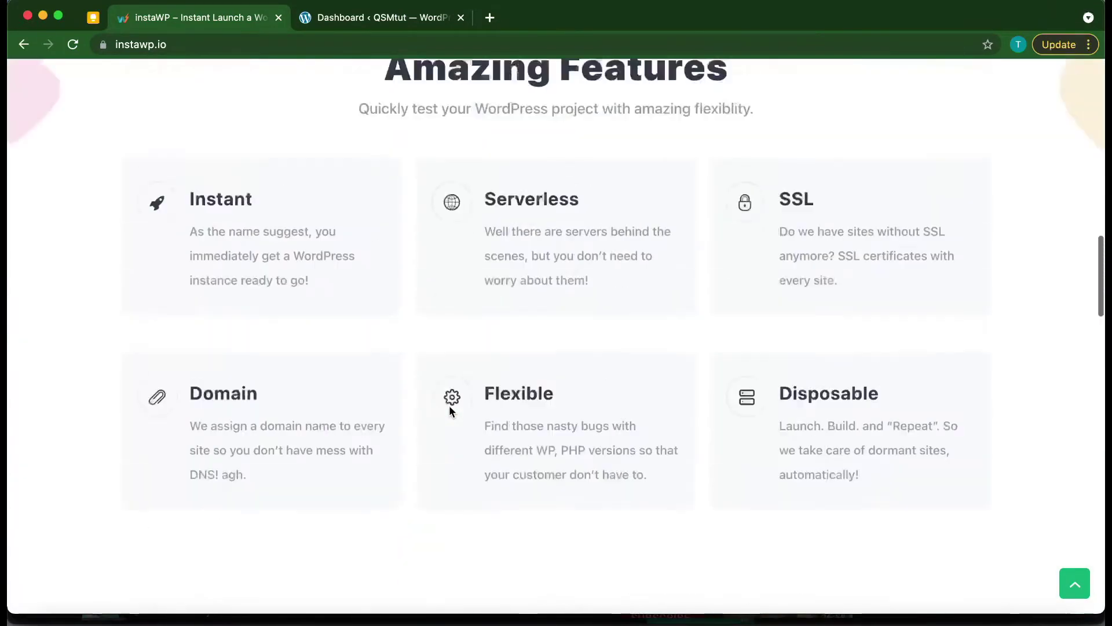
scroll(450, 411, "up", 4)
scroll(834, 394, "down", 2)
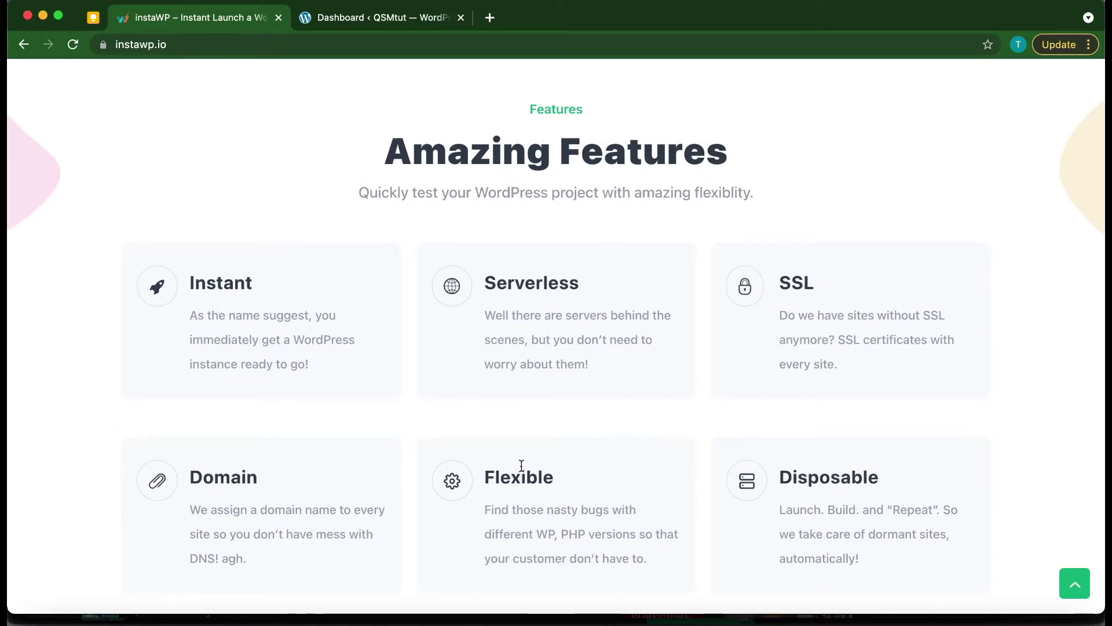
scroll(409, 389, "up", 15)
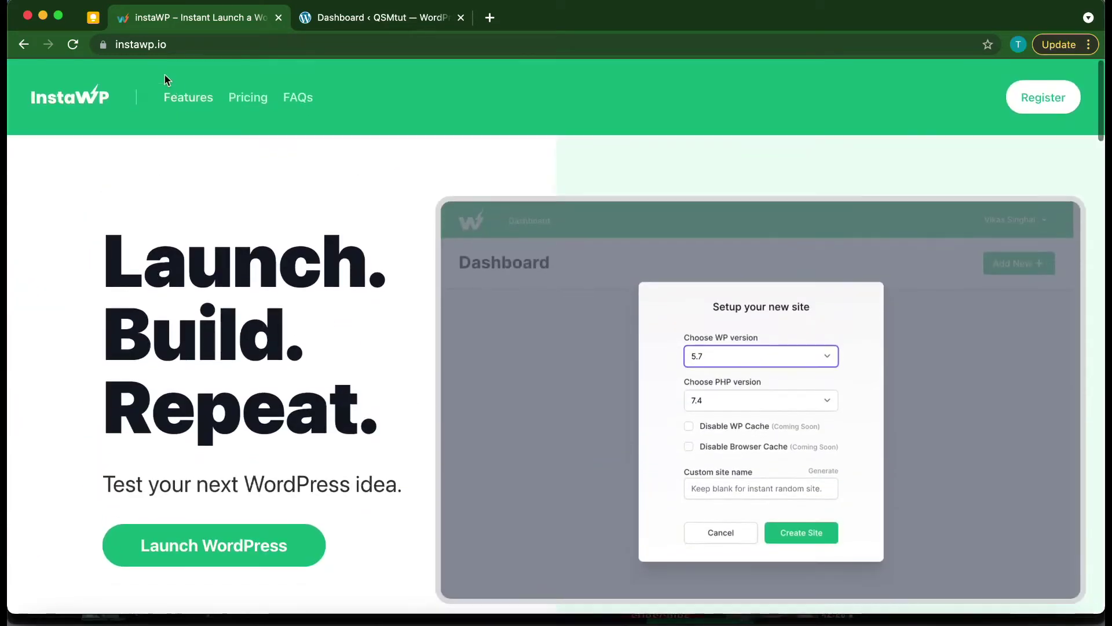
Step: Back in the WordPress admin, search new plugins for "quiz and survey master", then install and activate the Quiz And Survey Master plugin
key("ctrl+Tab")
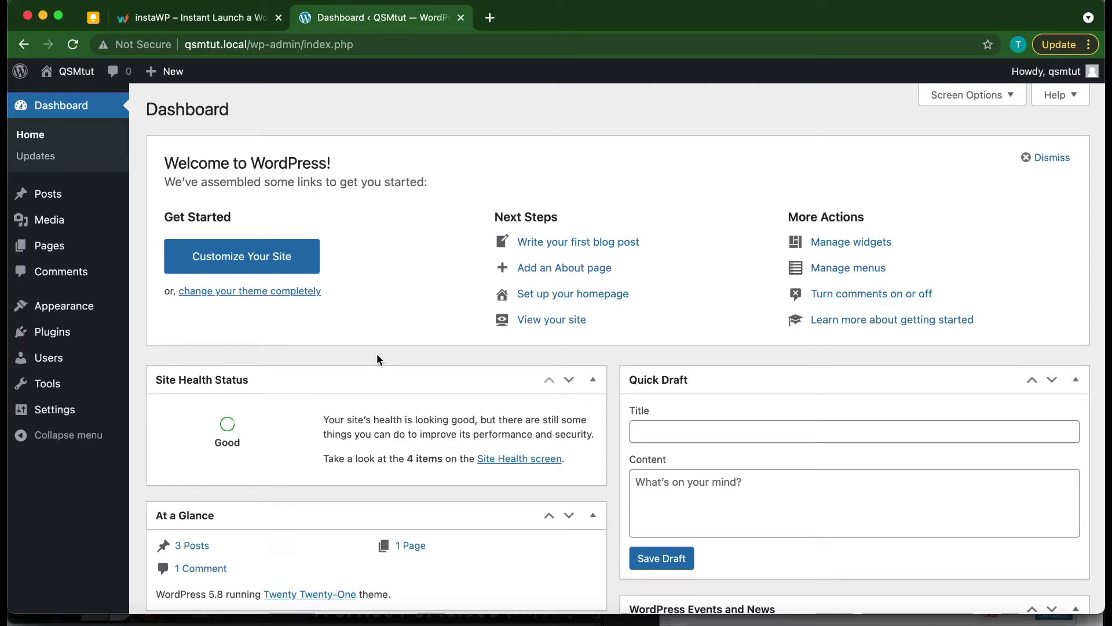
mouse_move(57, 333)
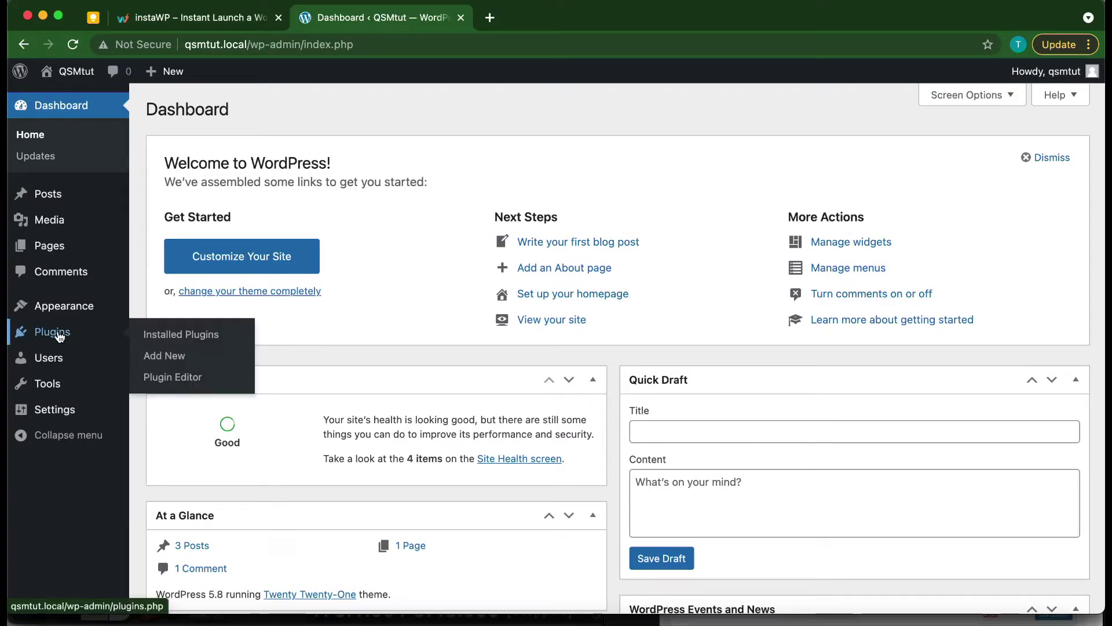
left_click(169, 357)
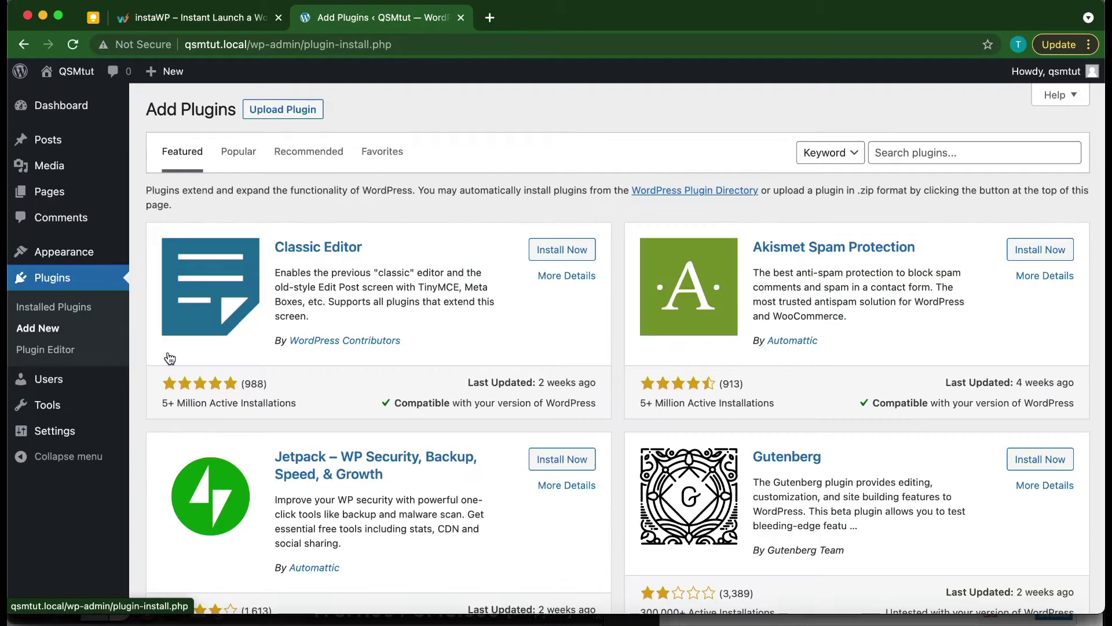
left_click(912, 155)
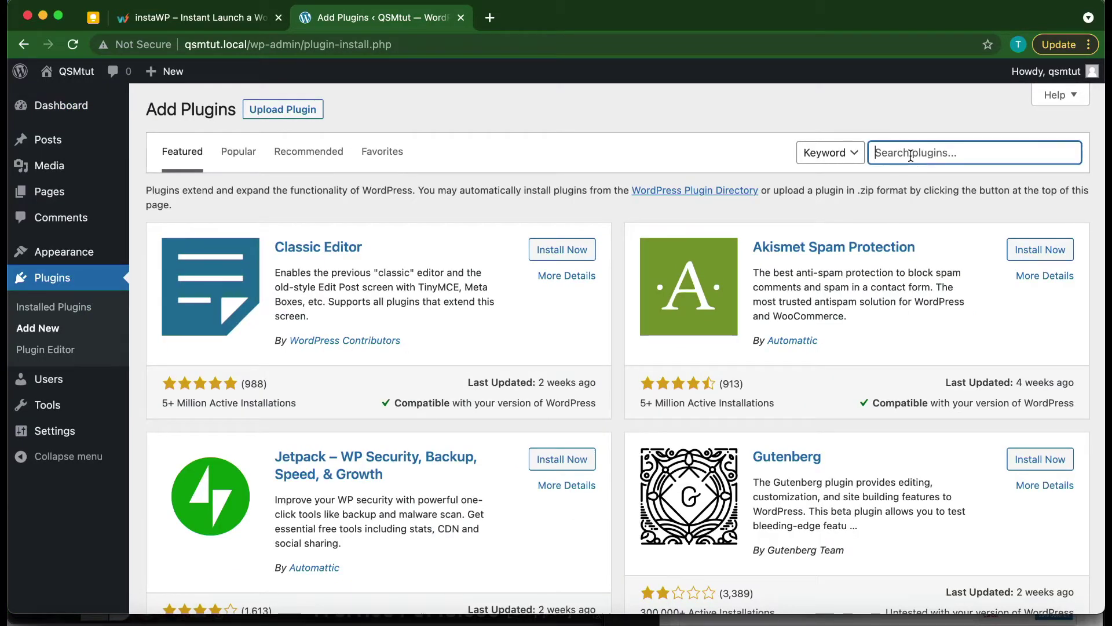
type("quiz and surver")
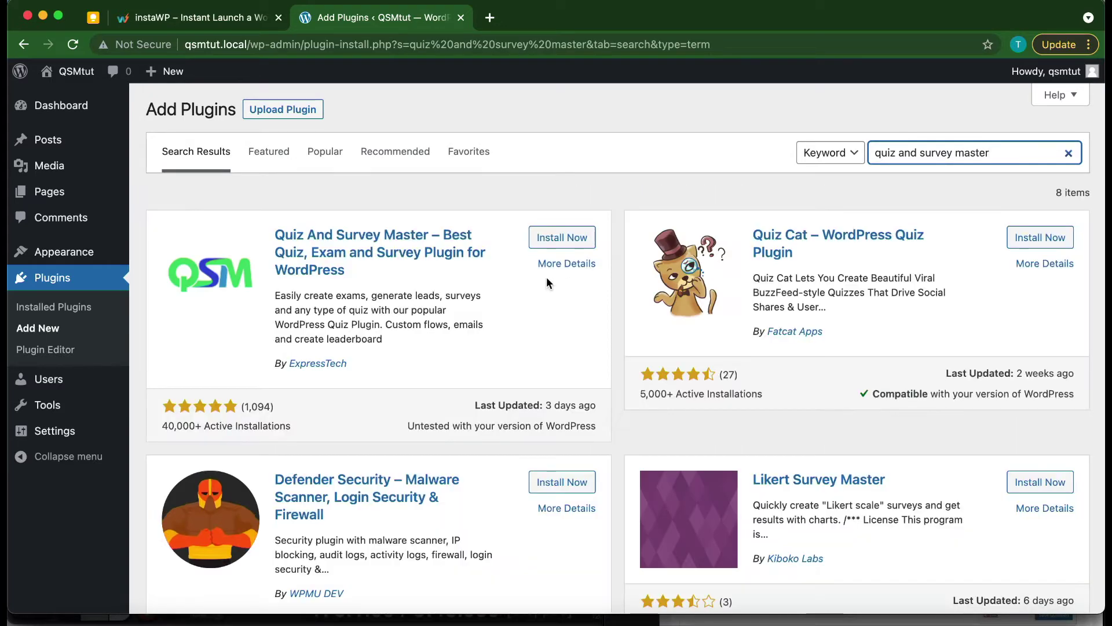
left_click(551, 239)
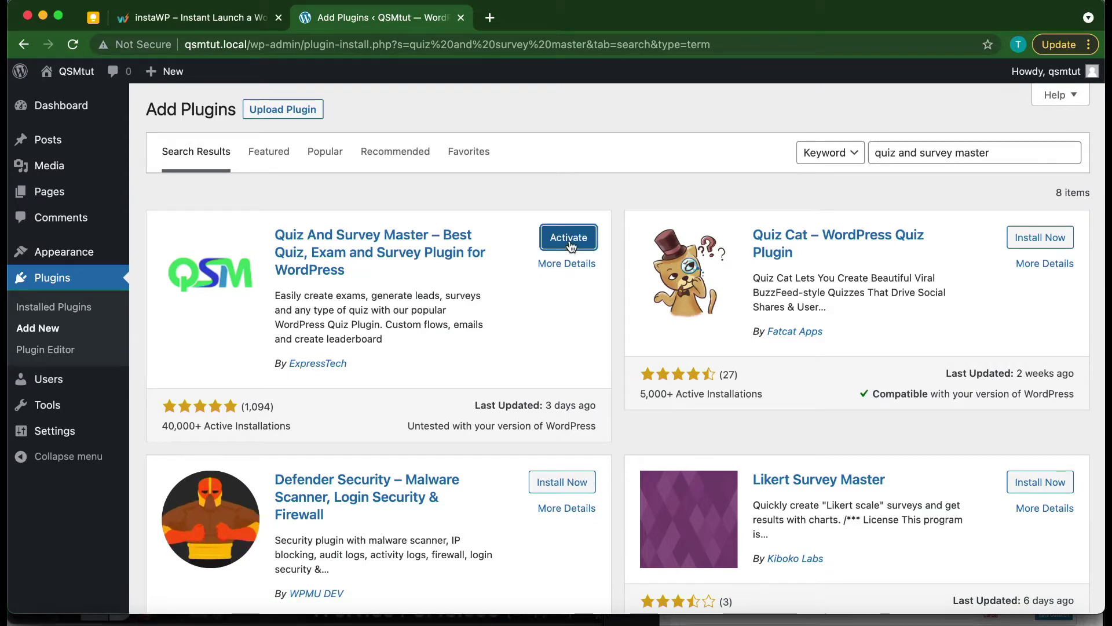
left_click(569, 238)
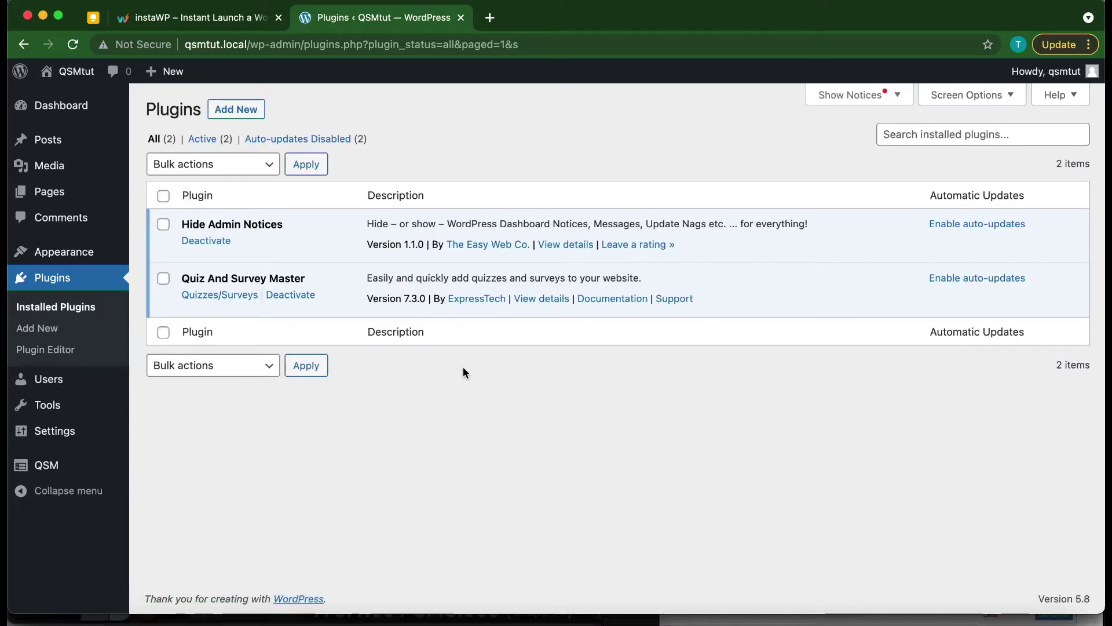
Step: Start a new quiz from the QSM dashboard and keep the Default Theme
left_click(50, 466)
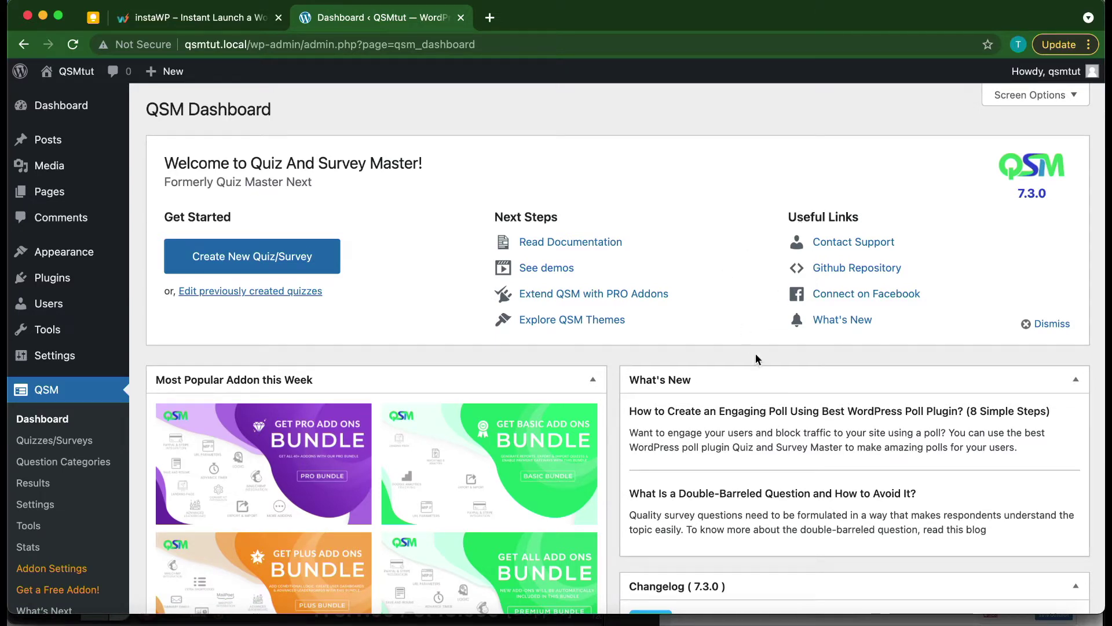
scroll(564, 500, "down", 4)
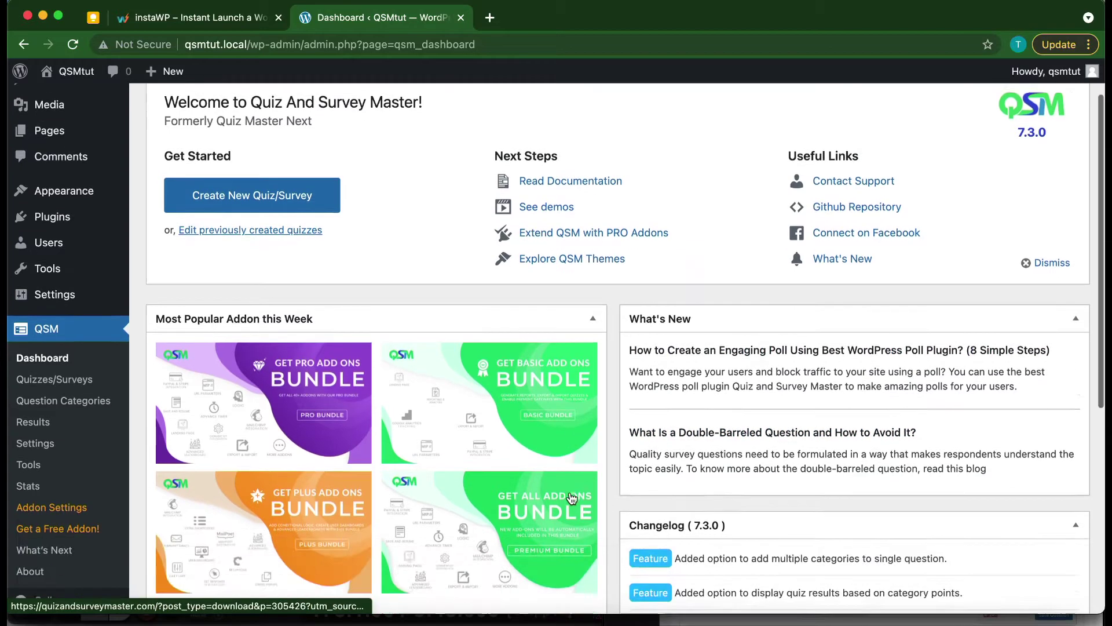
scroll(549, 477, "up", 4)
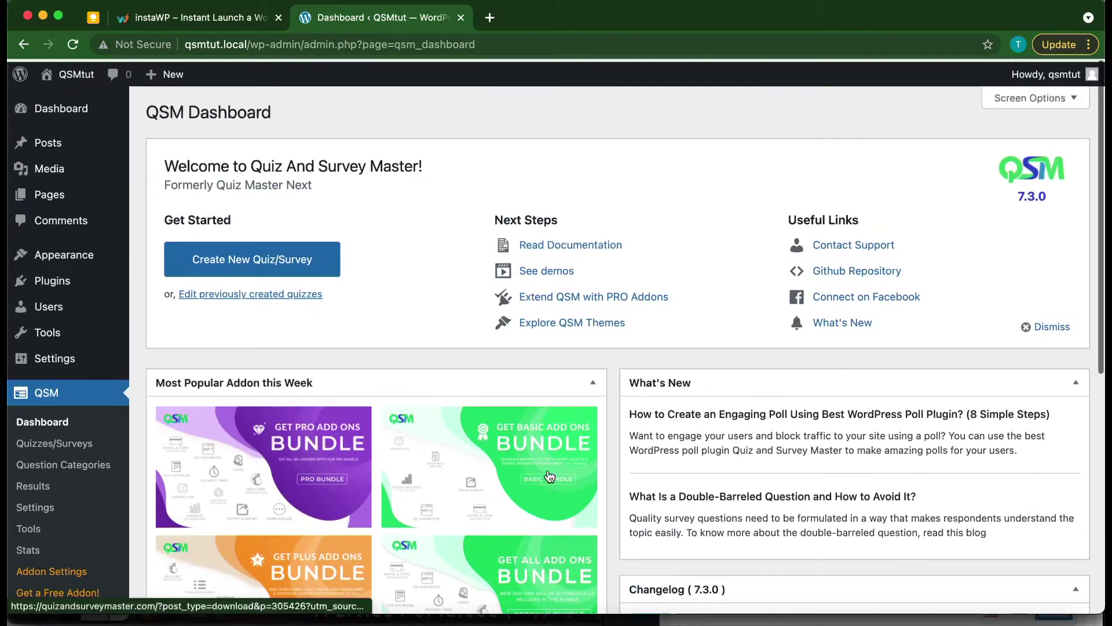
left_click(282, 261)
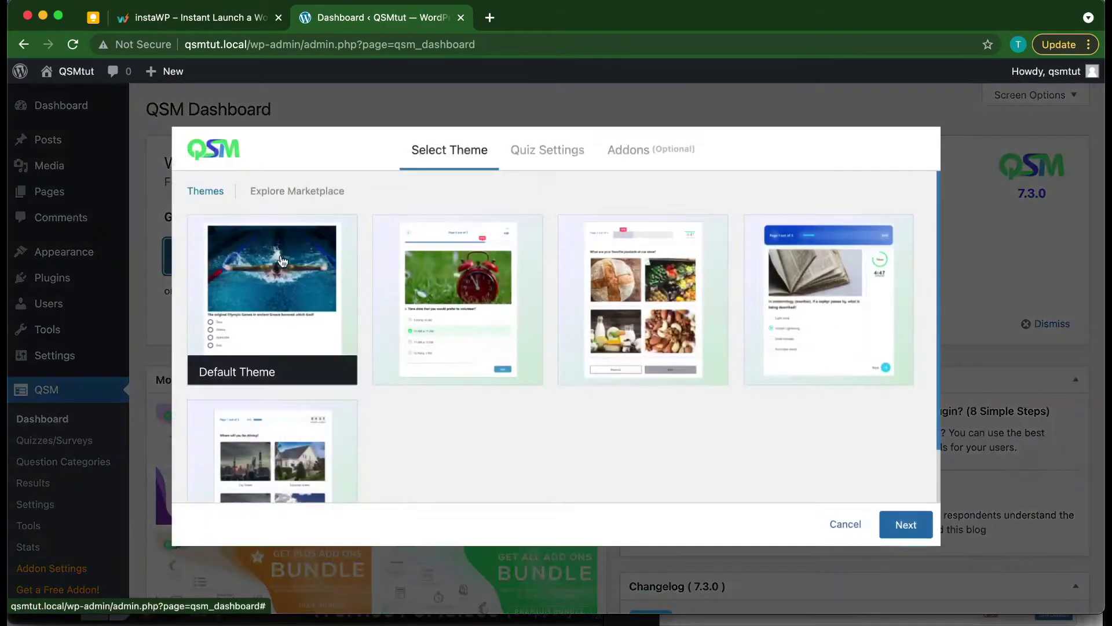
mouse_move(309, 311)
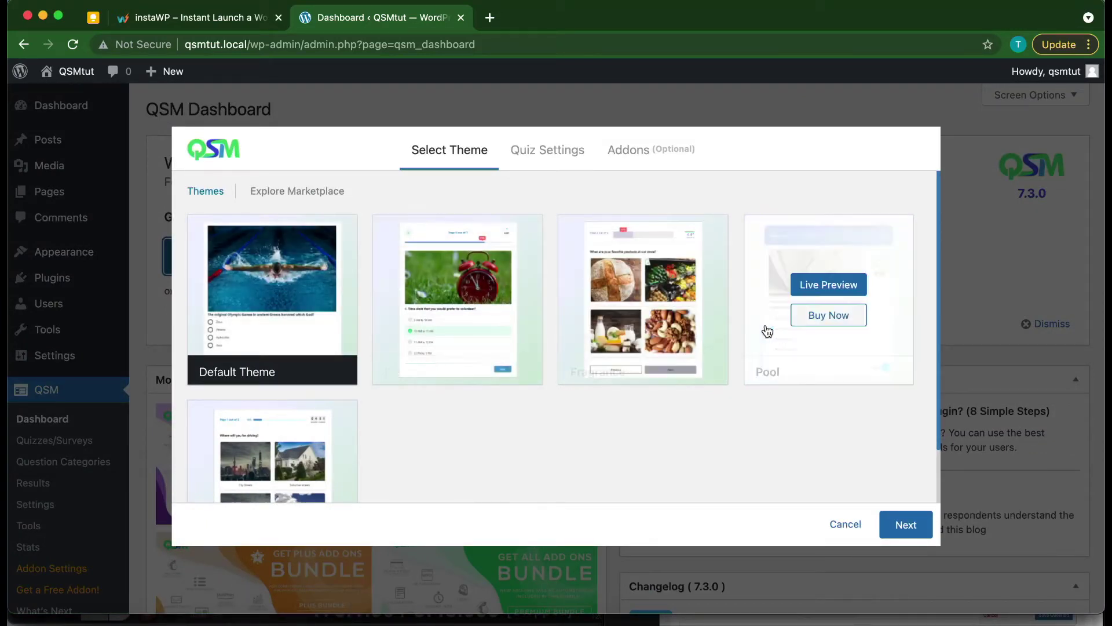
scroll(412, 427, "down", 2)
mouse_move(269, 429)
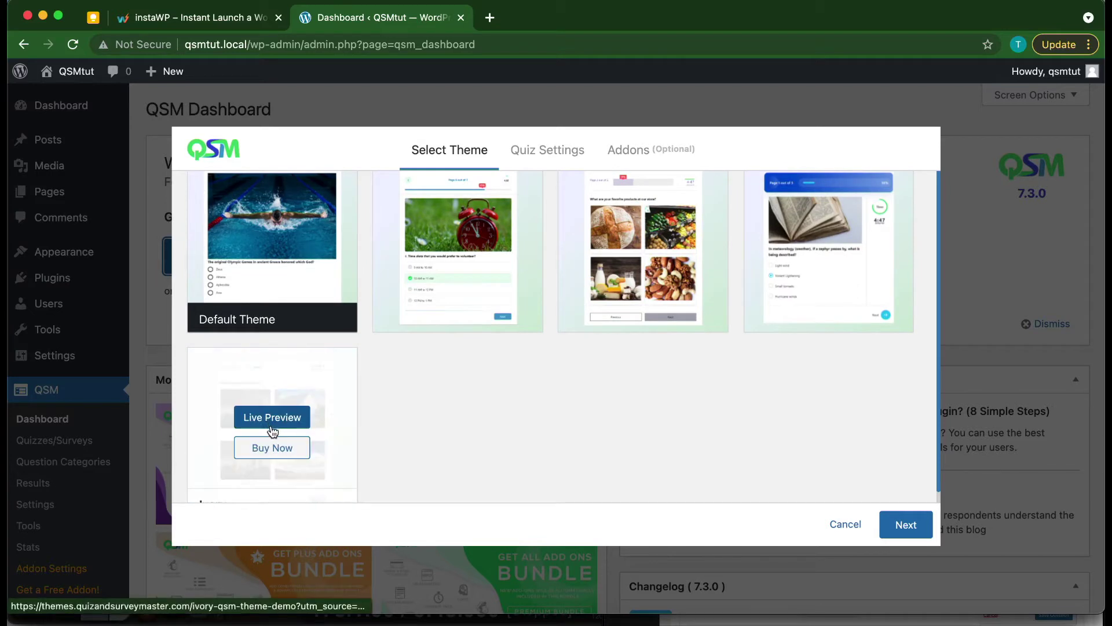
scroll(392, 342, "up", 1)
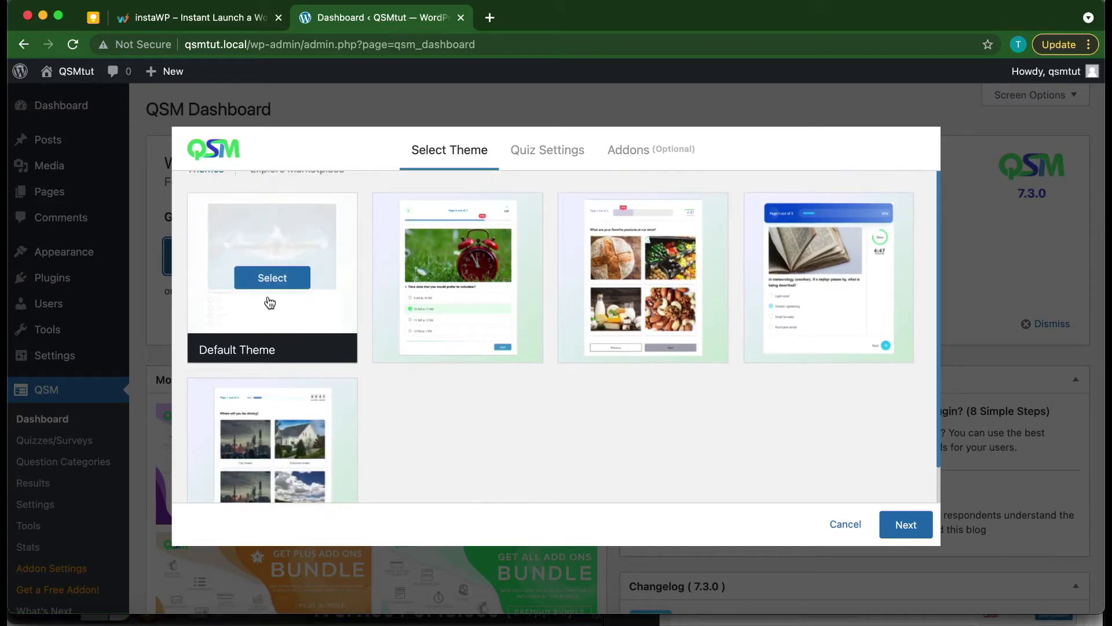
left_click(906, 524)
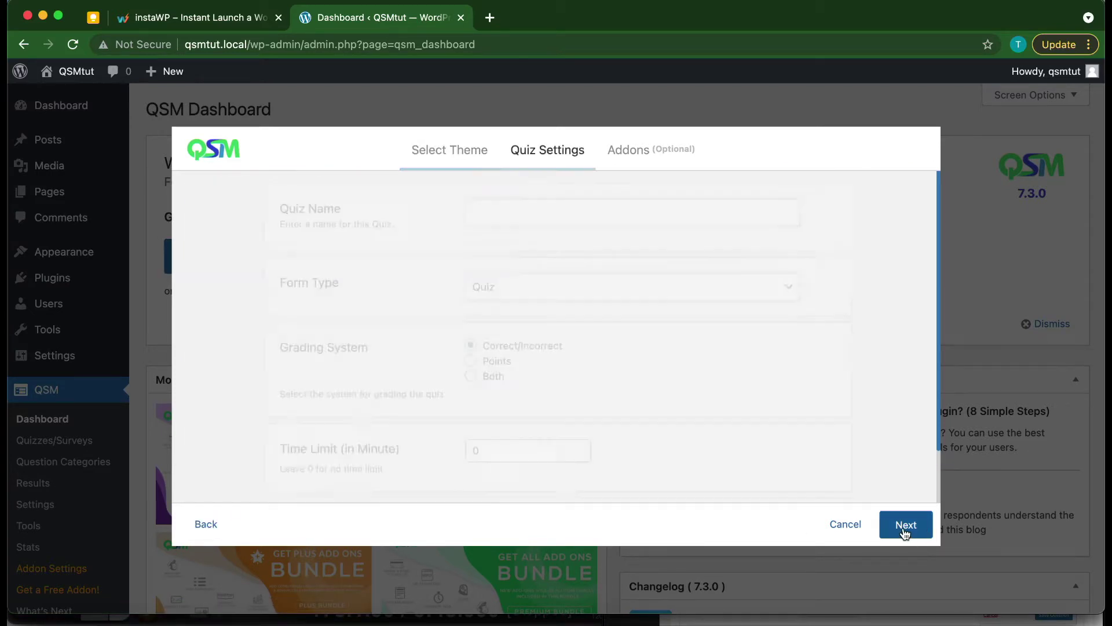
Step: Name the quiz "Sample Quiz" and keep Quiz as the form type
left_click(490, 219)
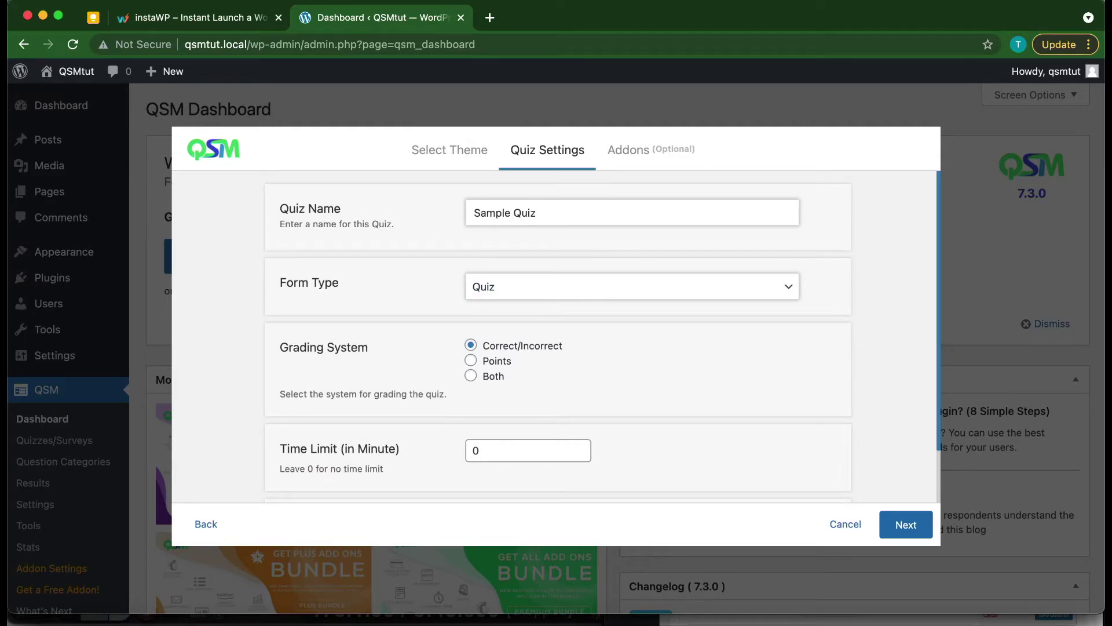
left_click(519, 293)
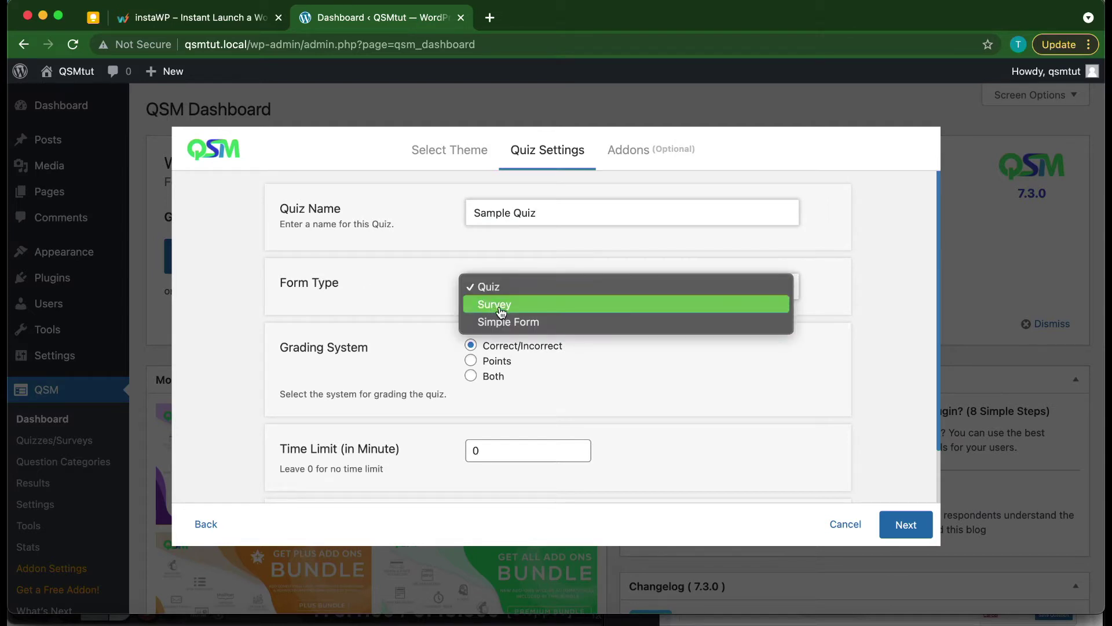
left_click(435, 284)
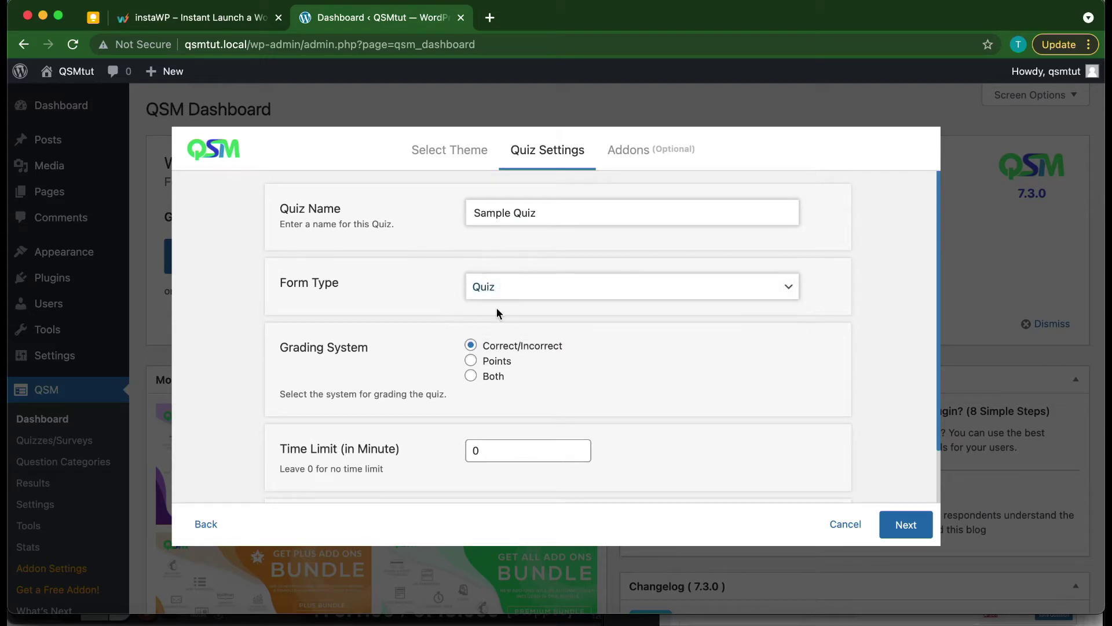
Step: Set the quiz time limit to 2 minutes and proceed to the optional addons
scroll(550, 331, "down", 2)
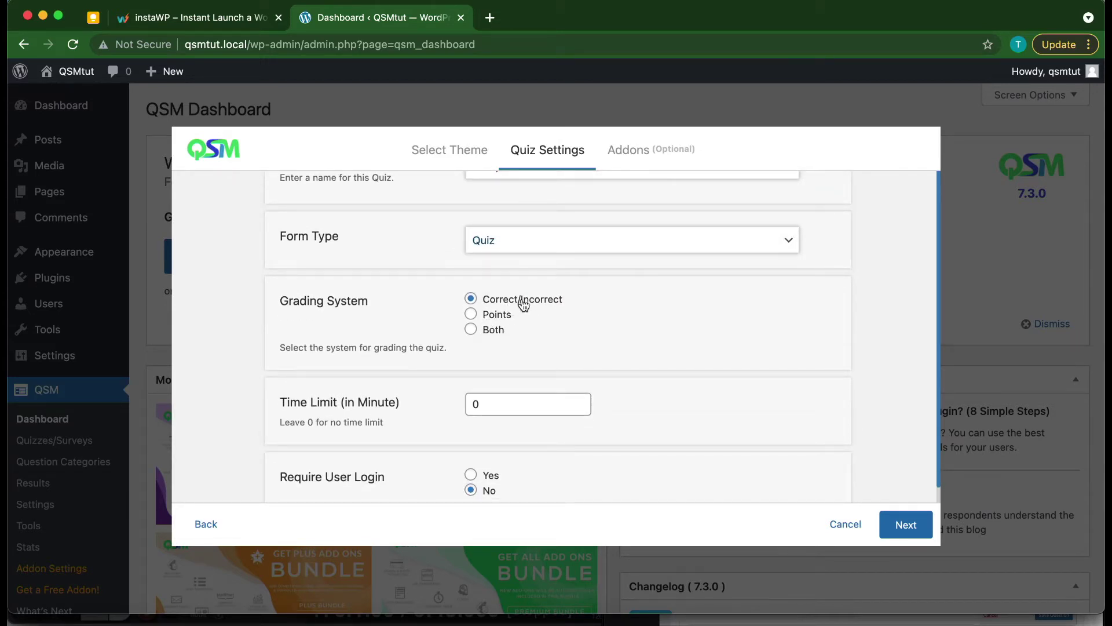
scroll(581, 315, "down", 2)
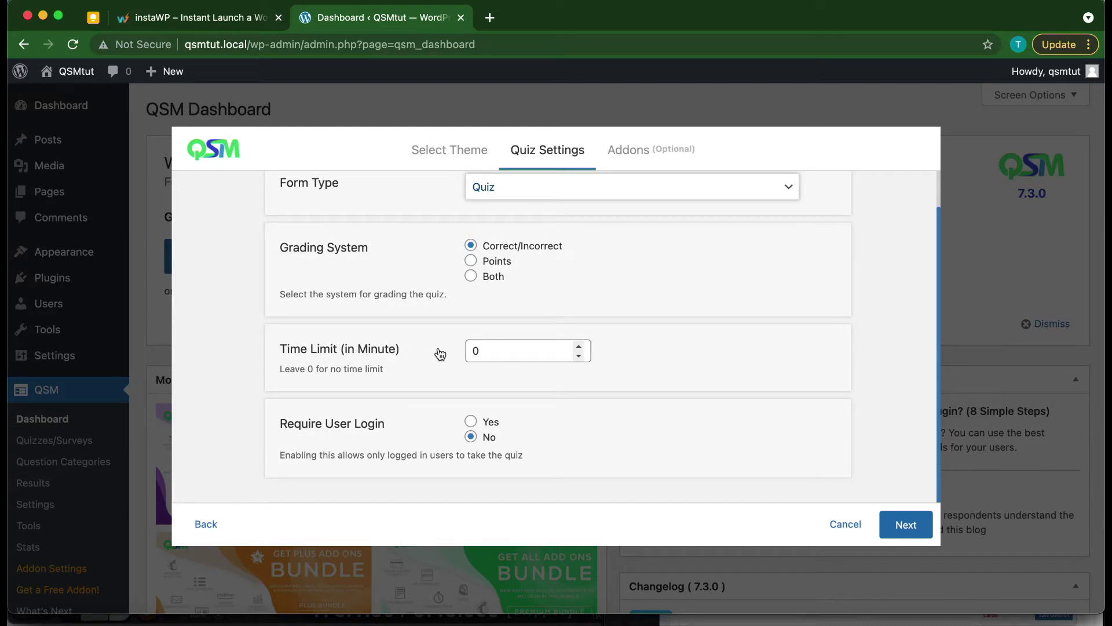
left_click(487, 351)
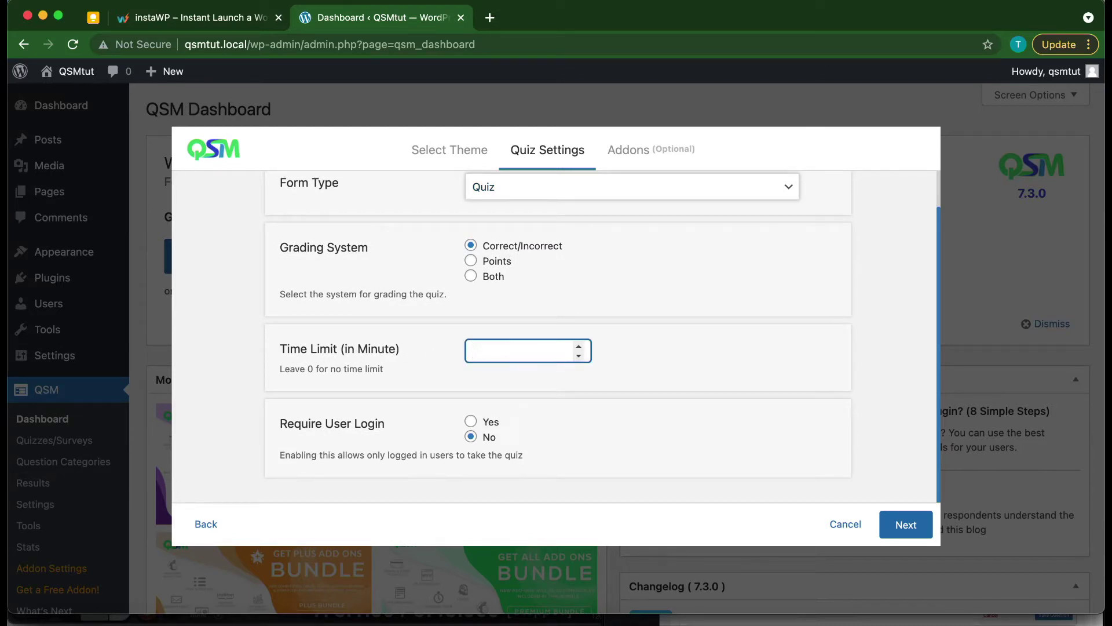
scroll(457, 423, "down", 2)
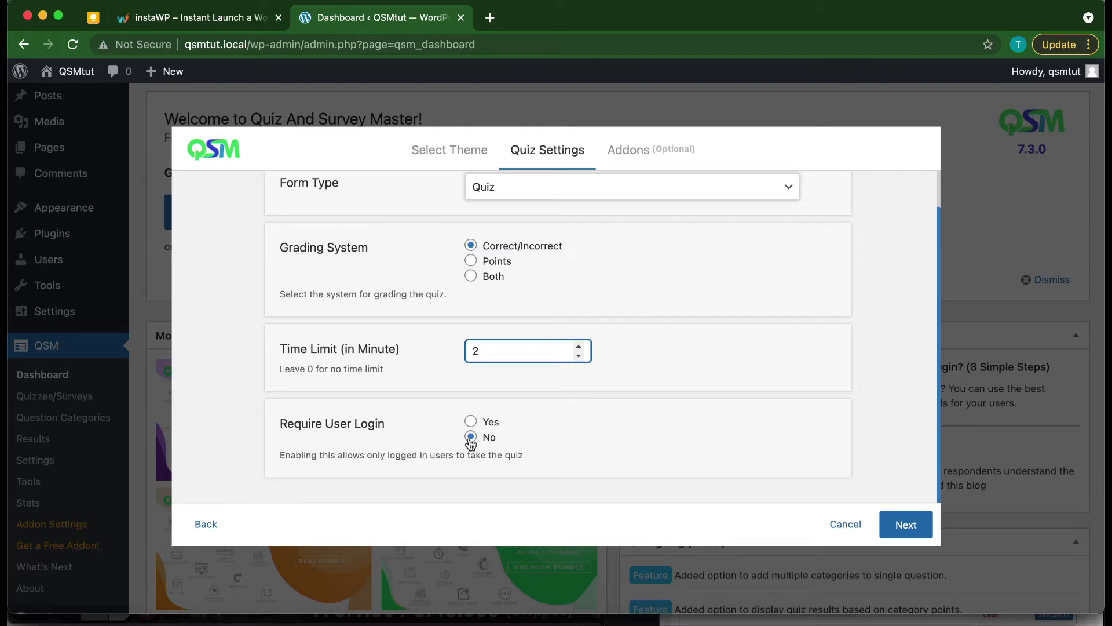
left_click(905, 523)
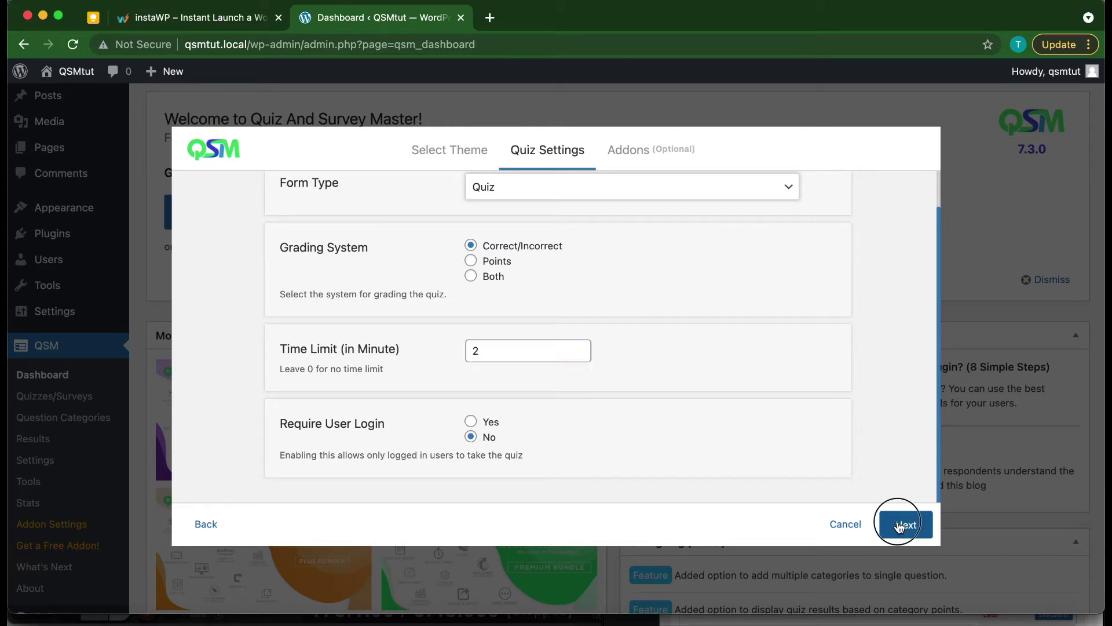
Step: Review the optional addons and create the quiz without choosing any of them
scroll(577, 388, "up", 2)
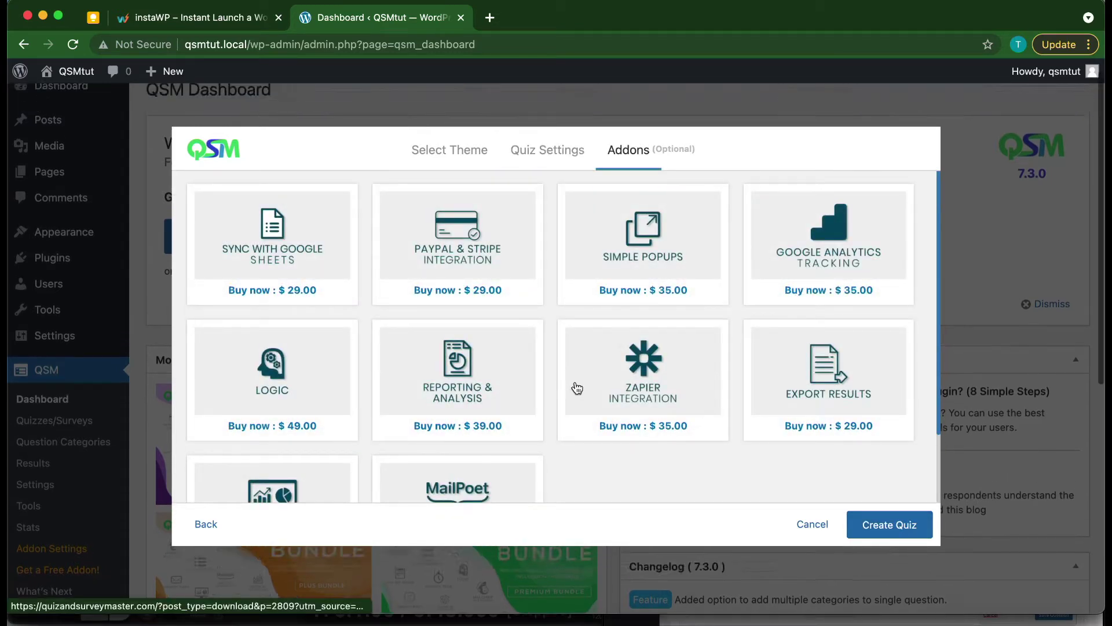
scroll(534, 346, "down", 4)
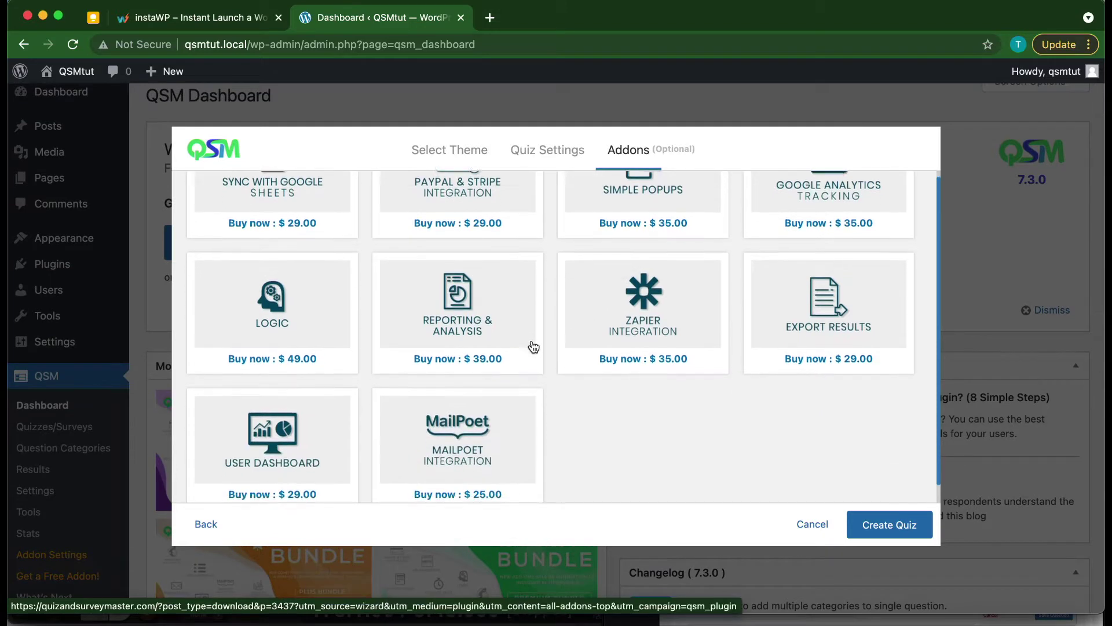
scroll(535, 346, "up", 4)
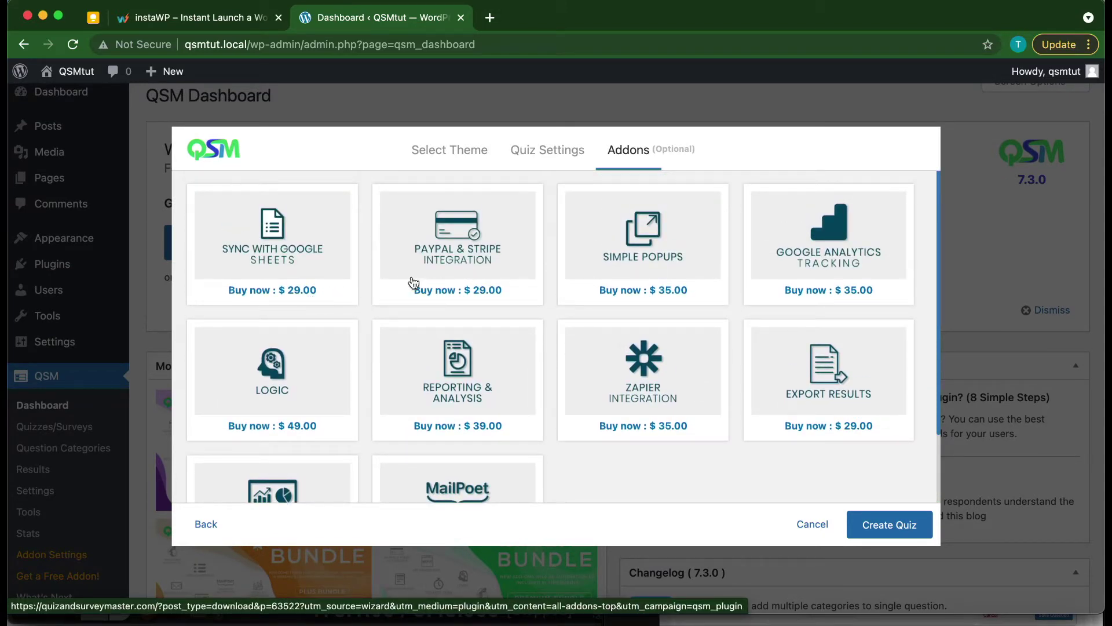
scroll(587, 301, "down", 3)
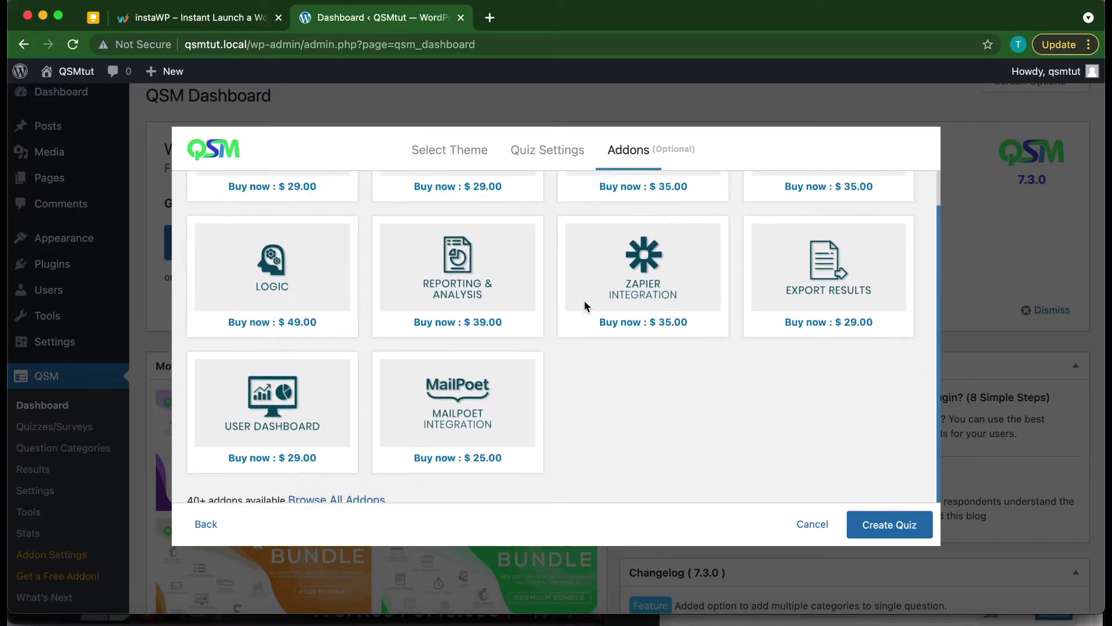
scroll(584, 300, "up", 1)
scroll(584, 301, "down", 2)
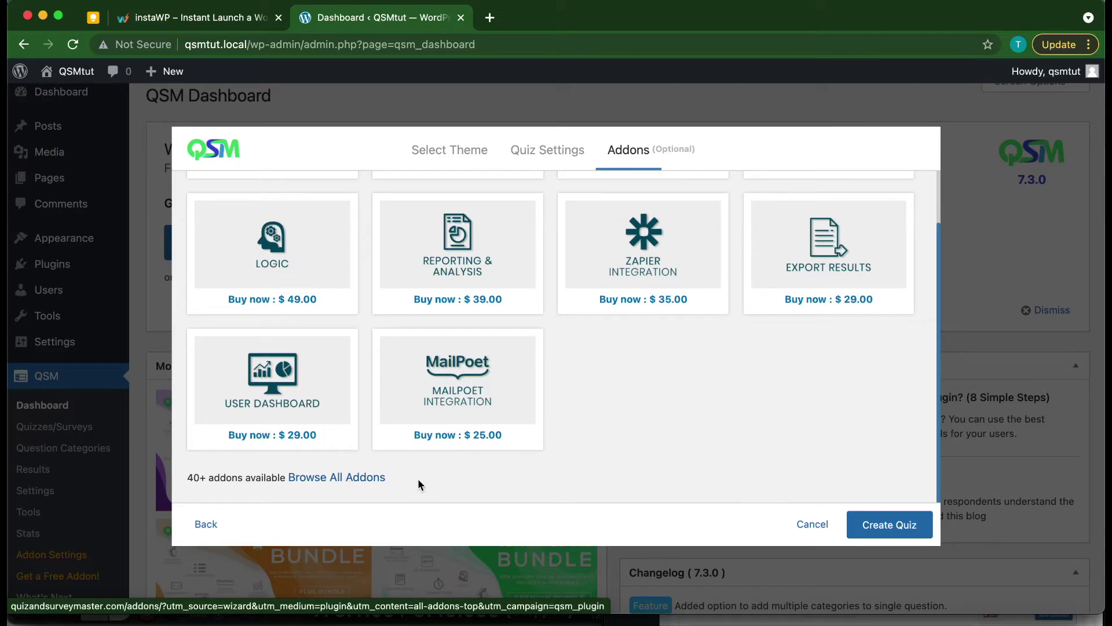
scroll(711, 408, "up", 2)
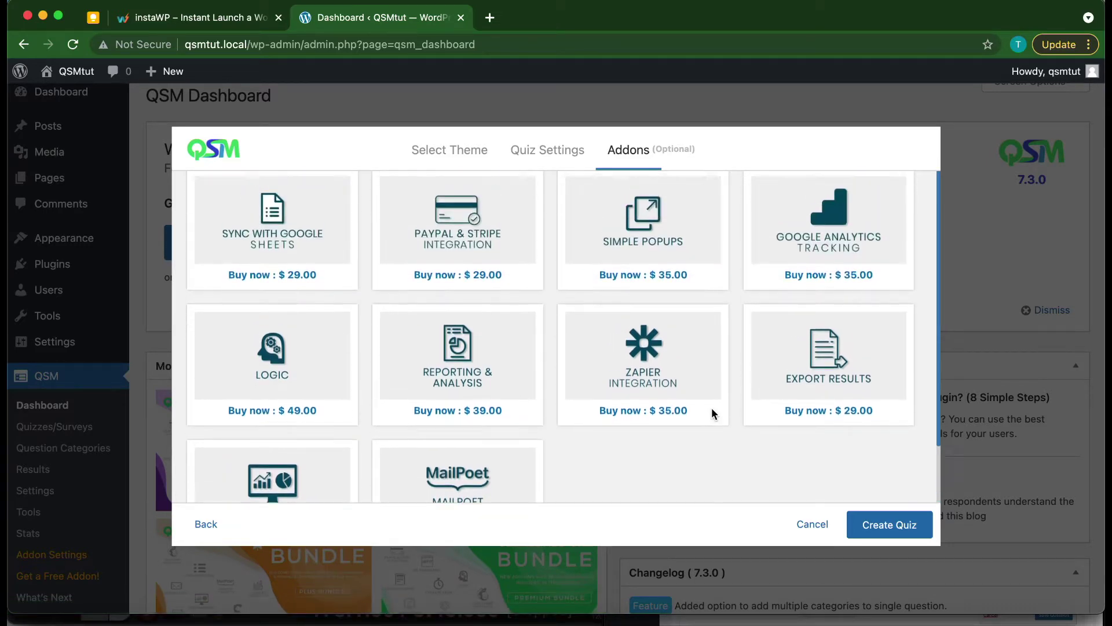
left_click(898, 532)
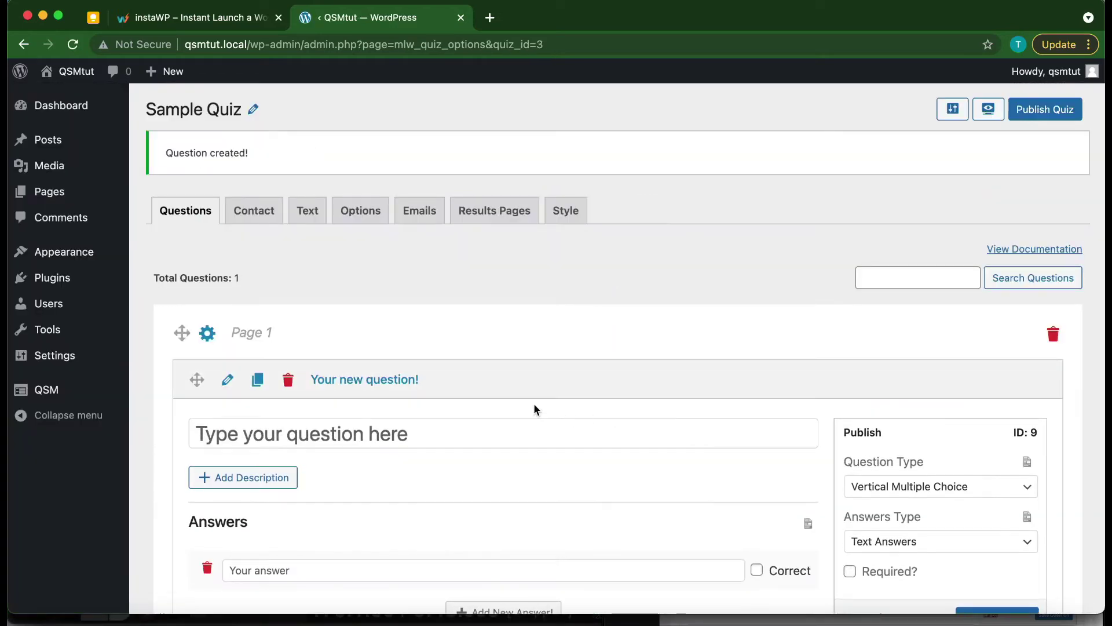
Step: Add two more blank answer rows to the new question on Page 1
scroll(523, 404, "down", 1)
scroll(523, 403, "down", 1)
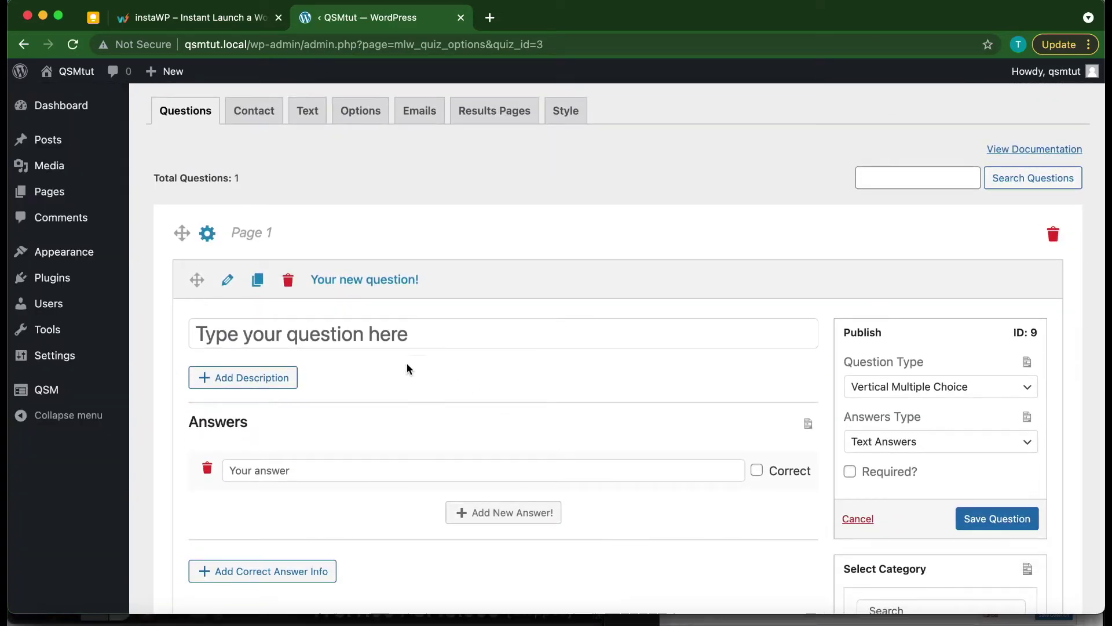
scroll(498, 423, "down", 1)
scroll(504, 427, "up", 1)
left_click(375, 329)
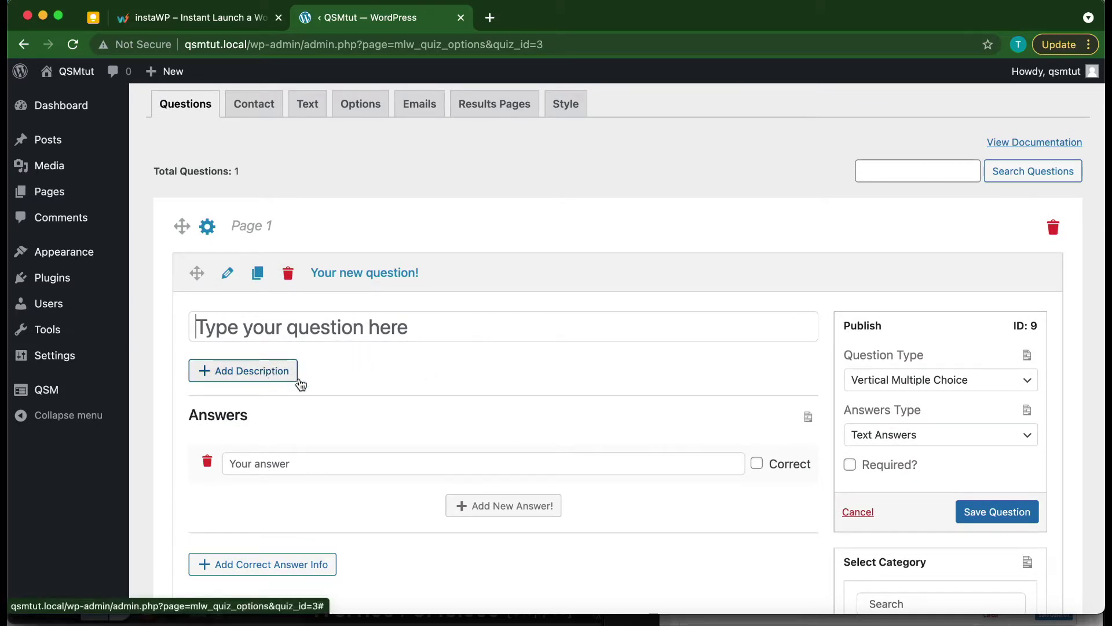
scroll(365, 389, "down", 1)
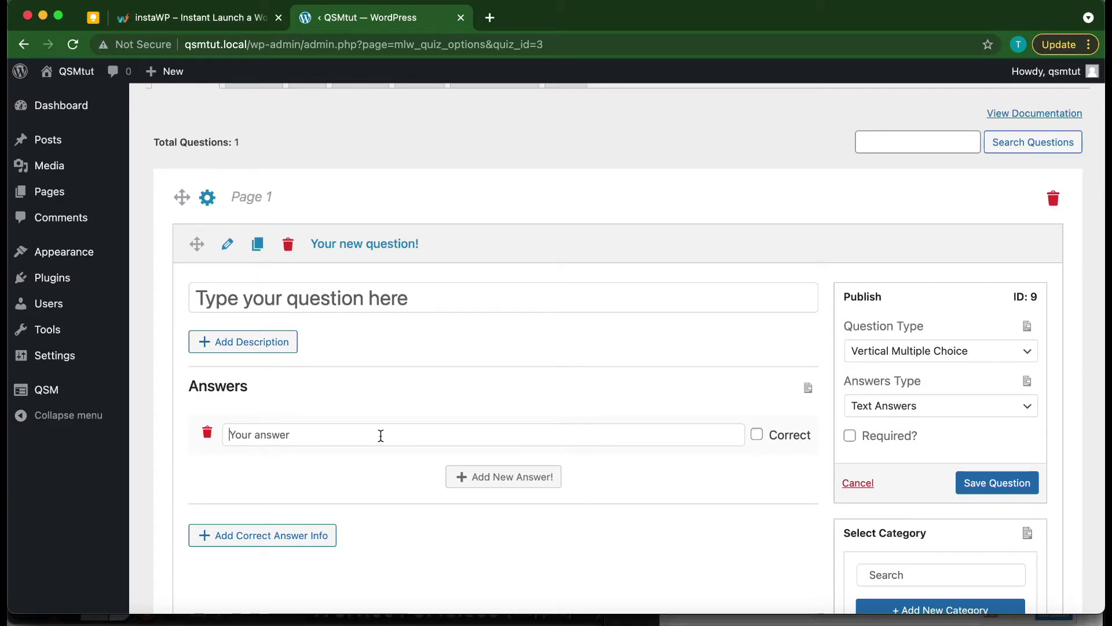
left_click(462, 475)
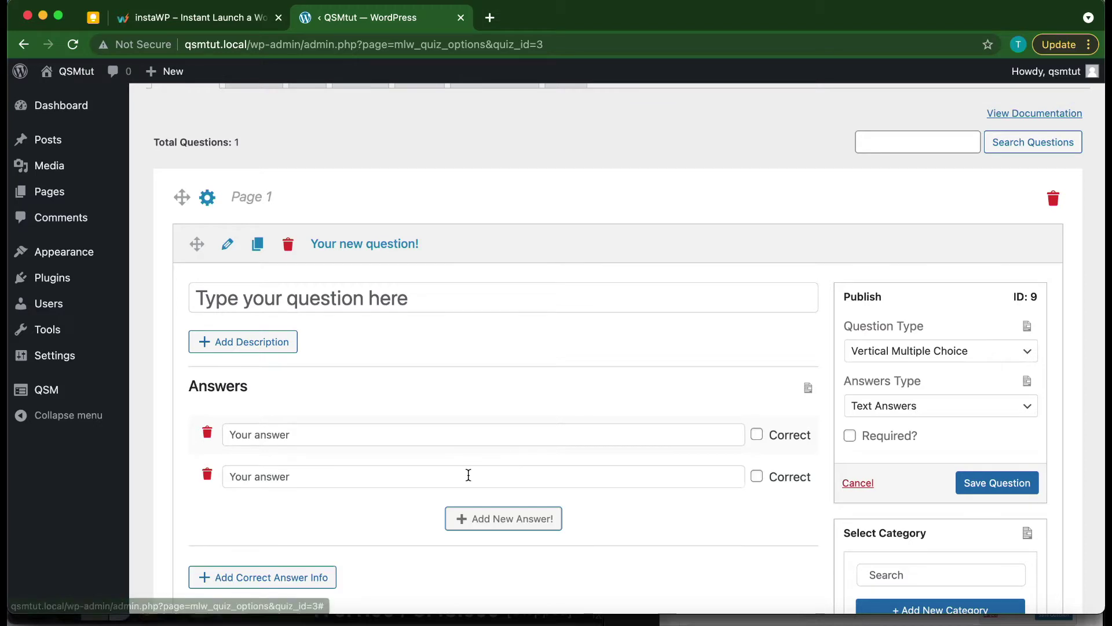
left_click(485, 526)
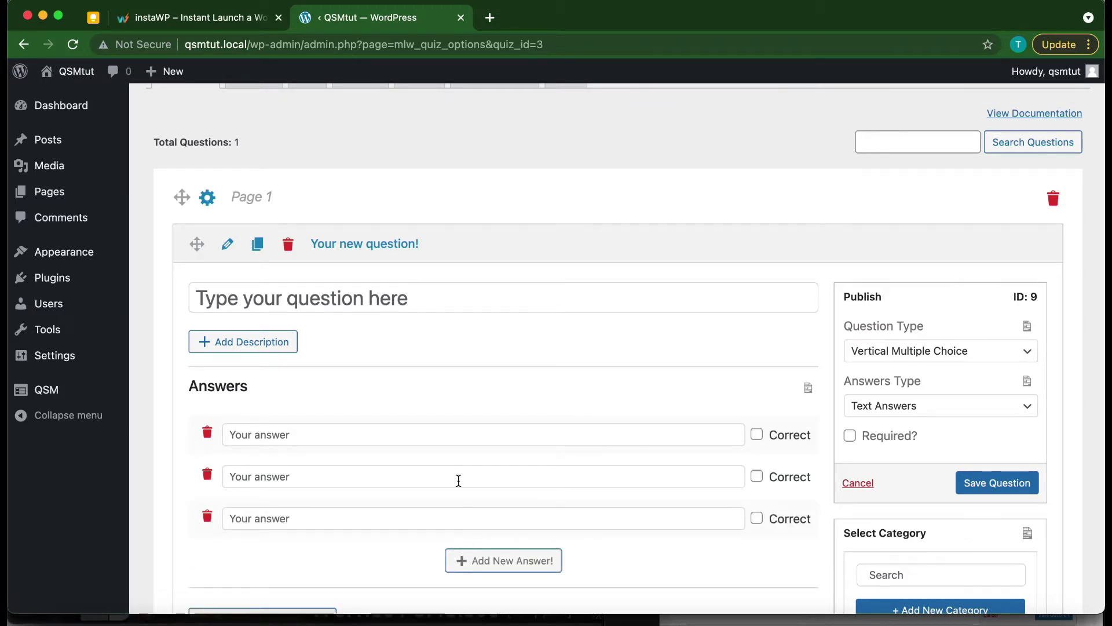
Step: Examine the question's correct answer info, question types, answer types, category, feature image and advanced options
scroll(457, 480, "down", 2)
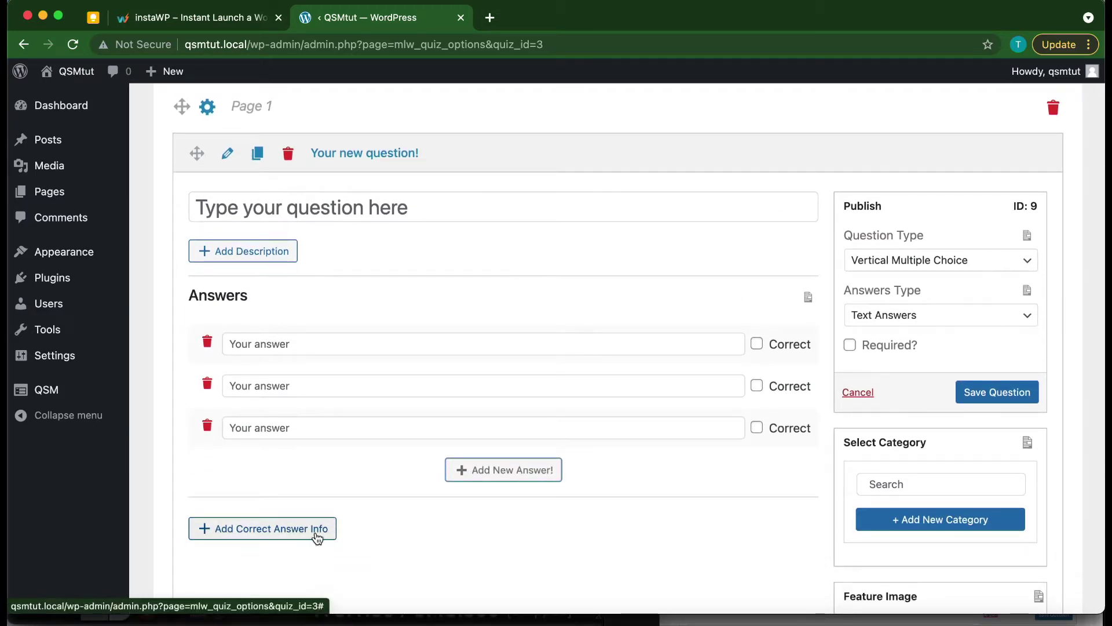
scroll(318, 532, "down", 1)
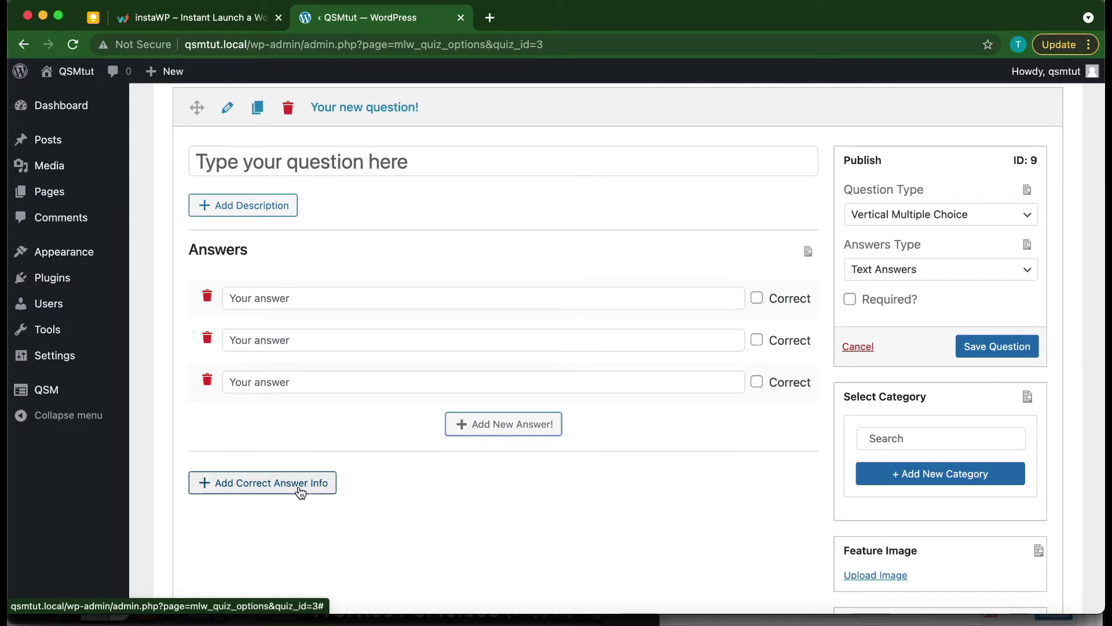
scroll(355, 494, "up", 1)
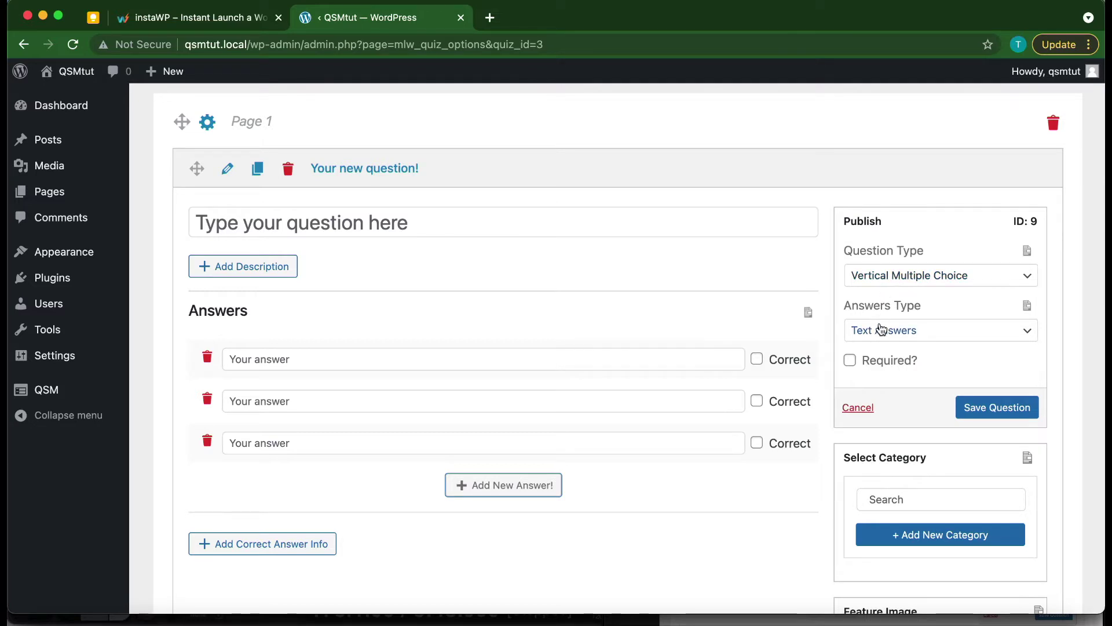
left_click(914, 277)
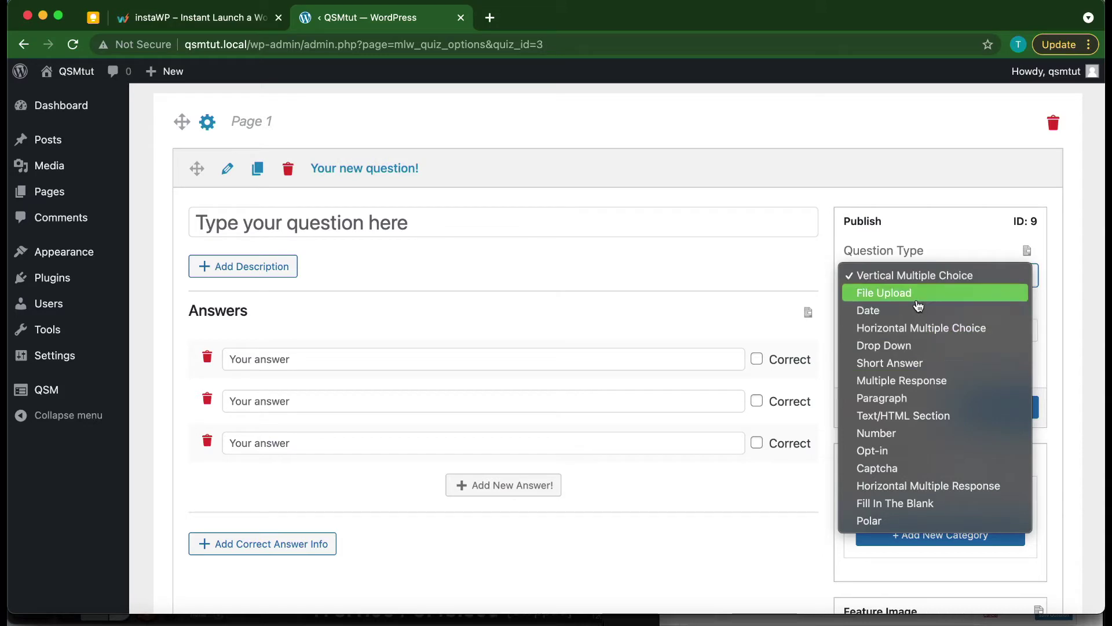
left_click(827, 283)
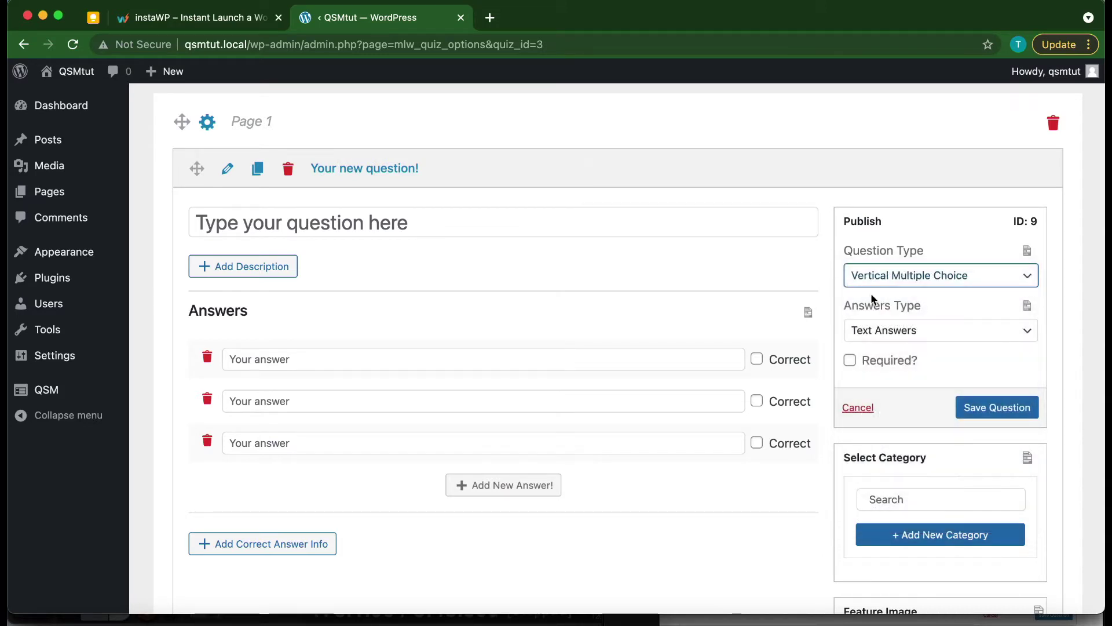
left_click(881, 333)
left_click(826, 290)
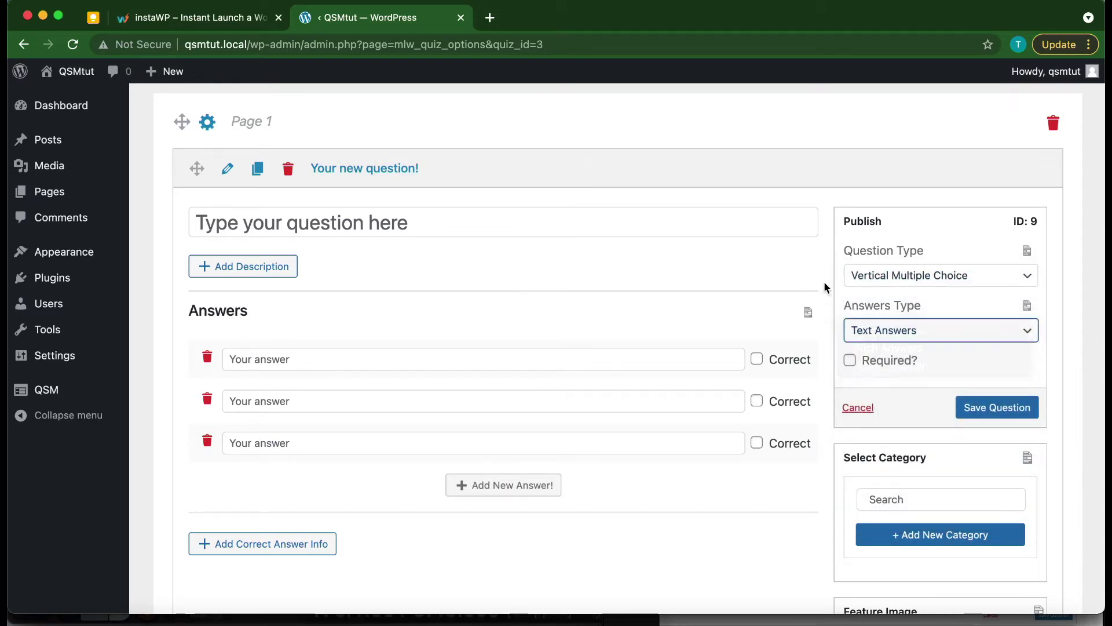
scroll(839, 377, "down", 1)
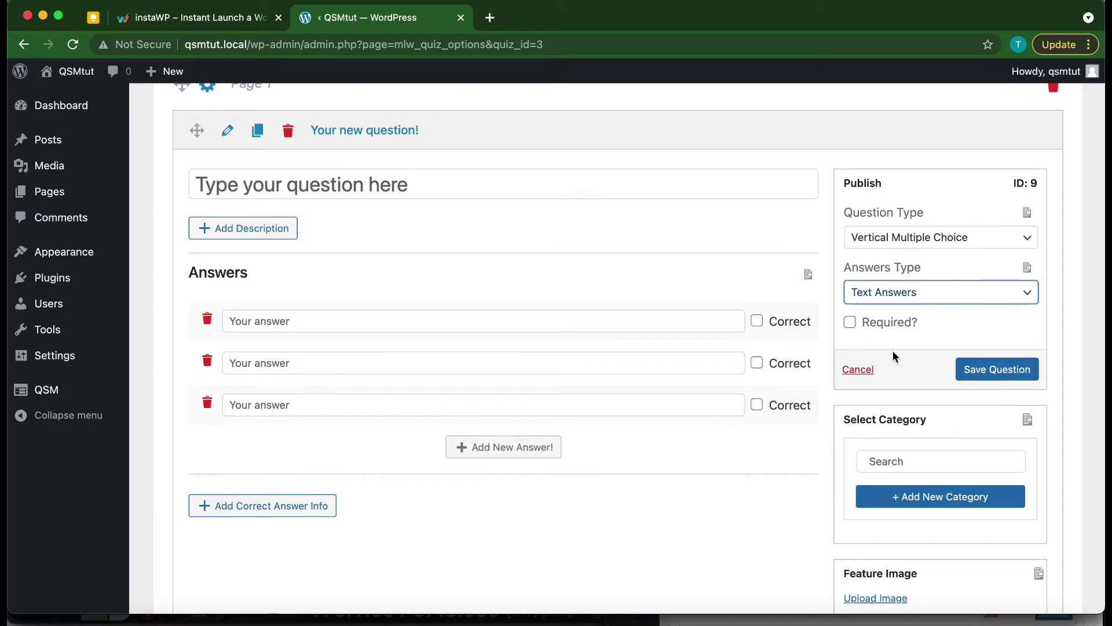
scroll(889, 350, "down", 2)
scroll(927, 347, "down", 2)
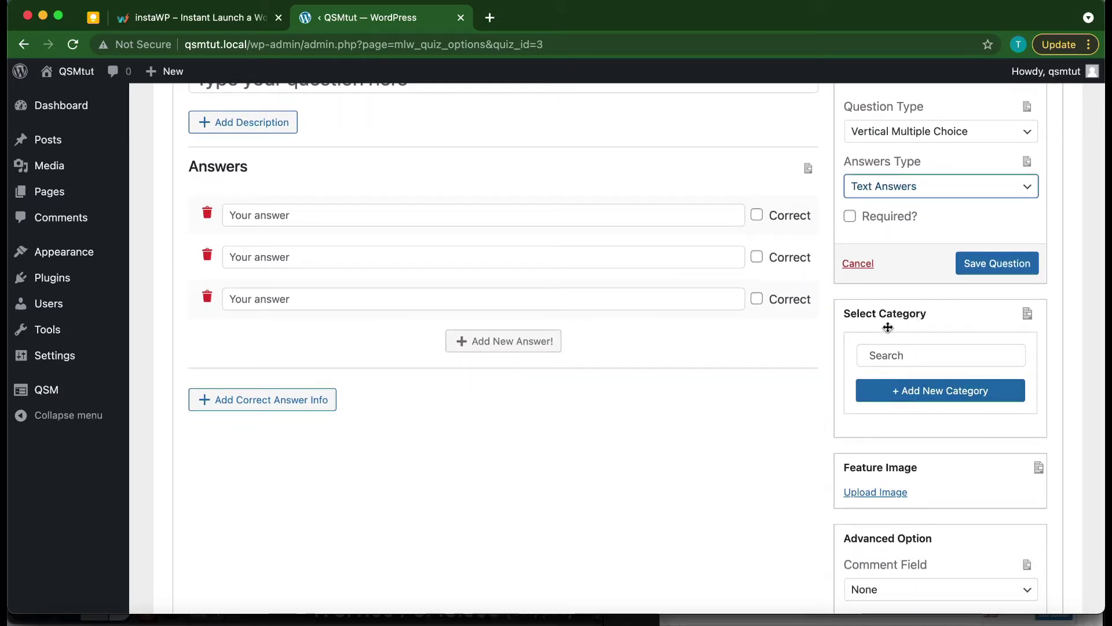
scroll(881, 394, "down", 3)
scroll(895, 413, "down", 5)
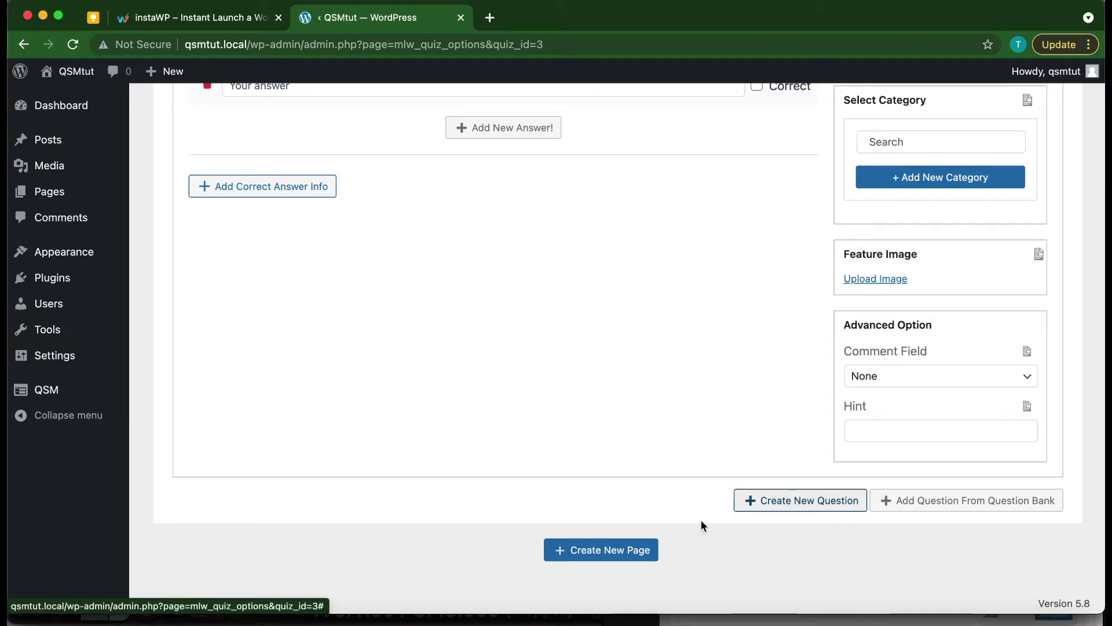
left_click(621, 556)
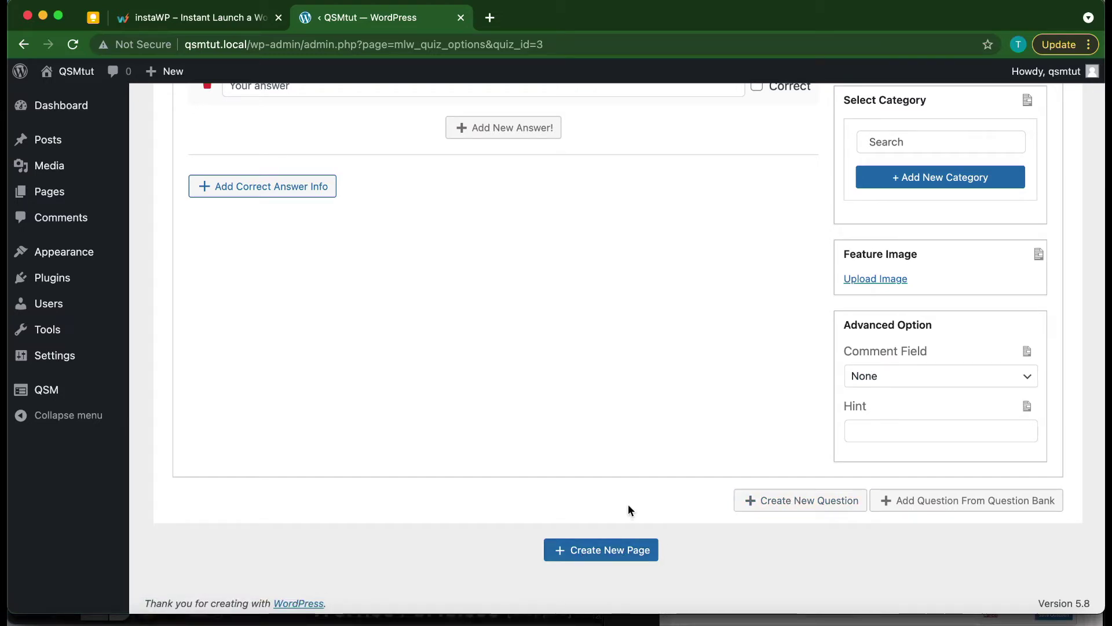
Step: Enter "3+3=?" as the question and fill in four answers: 4, 6, 7 and 3
left_click(348, 176)
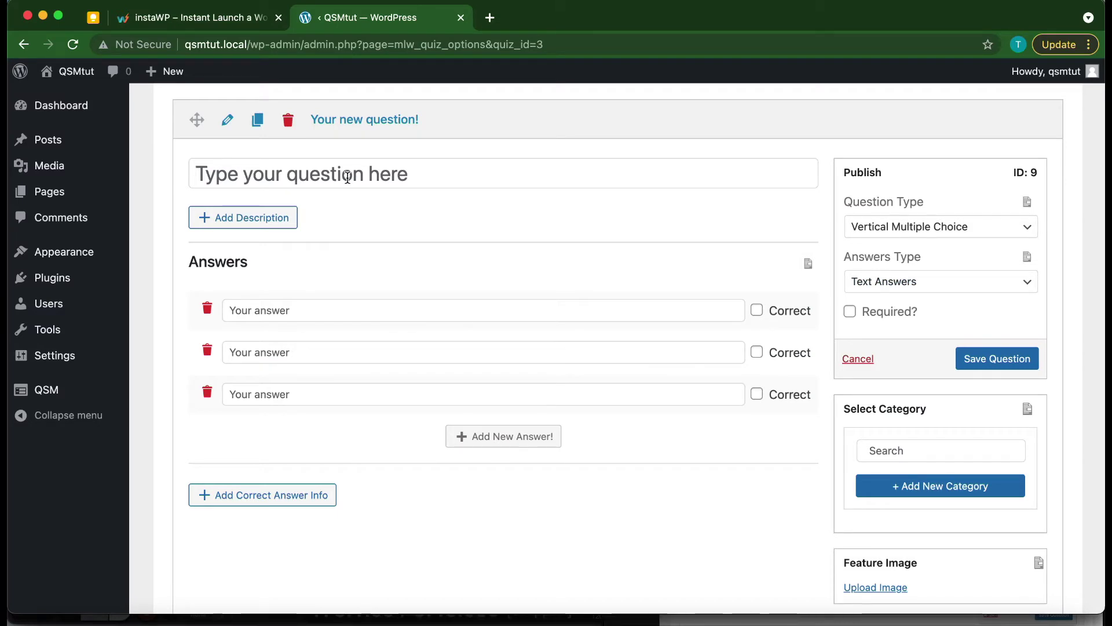
type("3+3=")
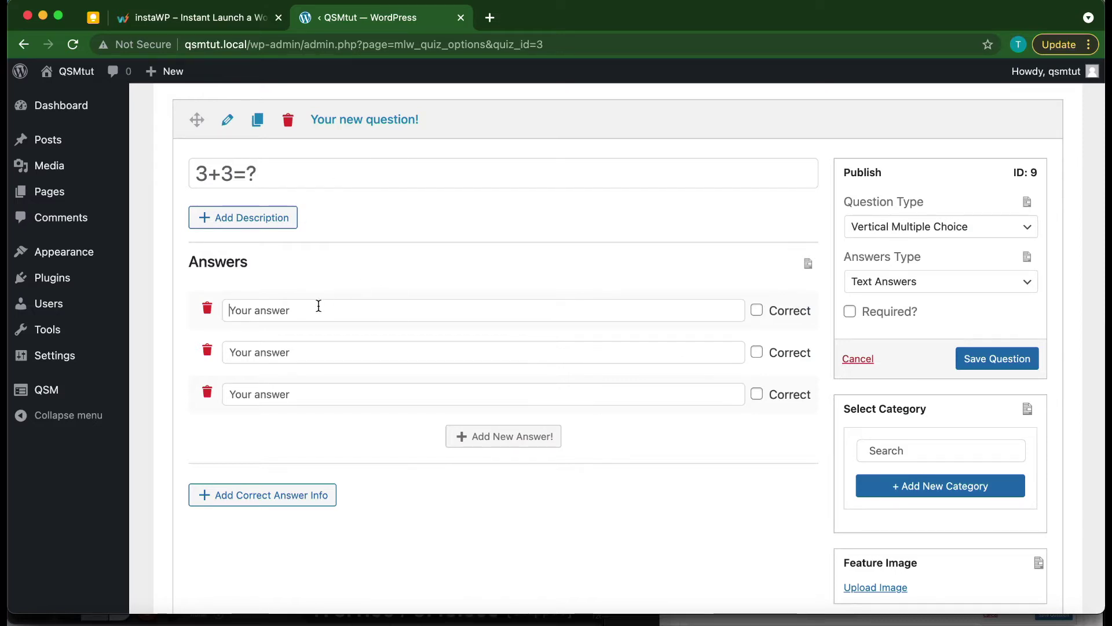
type("4")
left_click(263, 352)
type("6")
left_click(267, 396)
type("7")
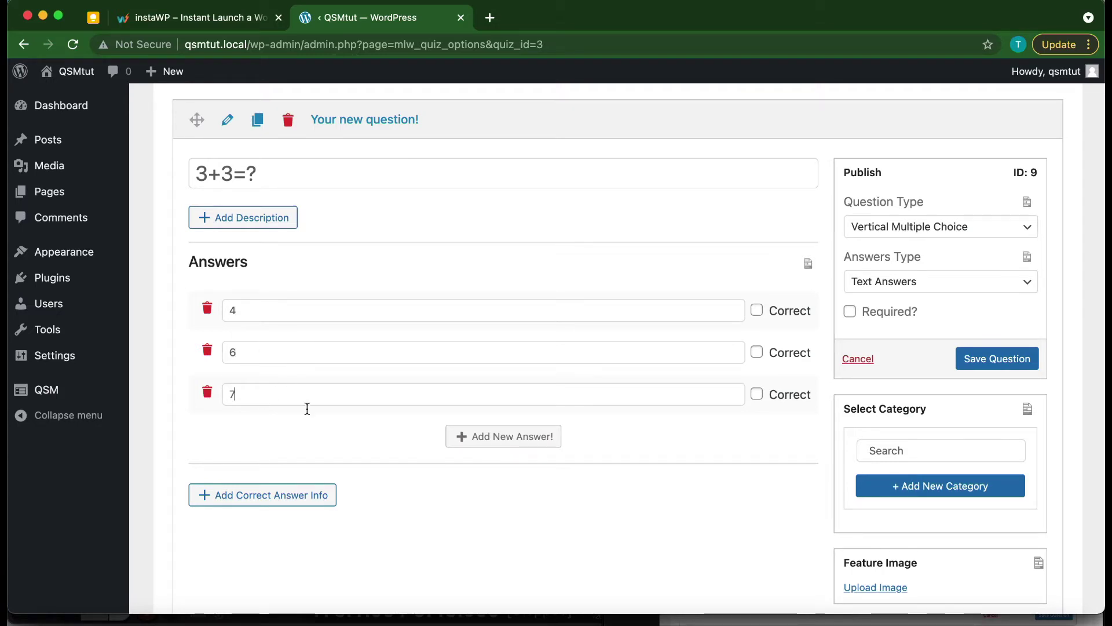
left_click(499, 435)
left_click(403, 439)
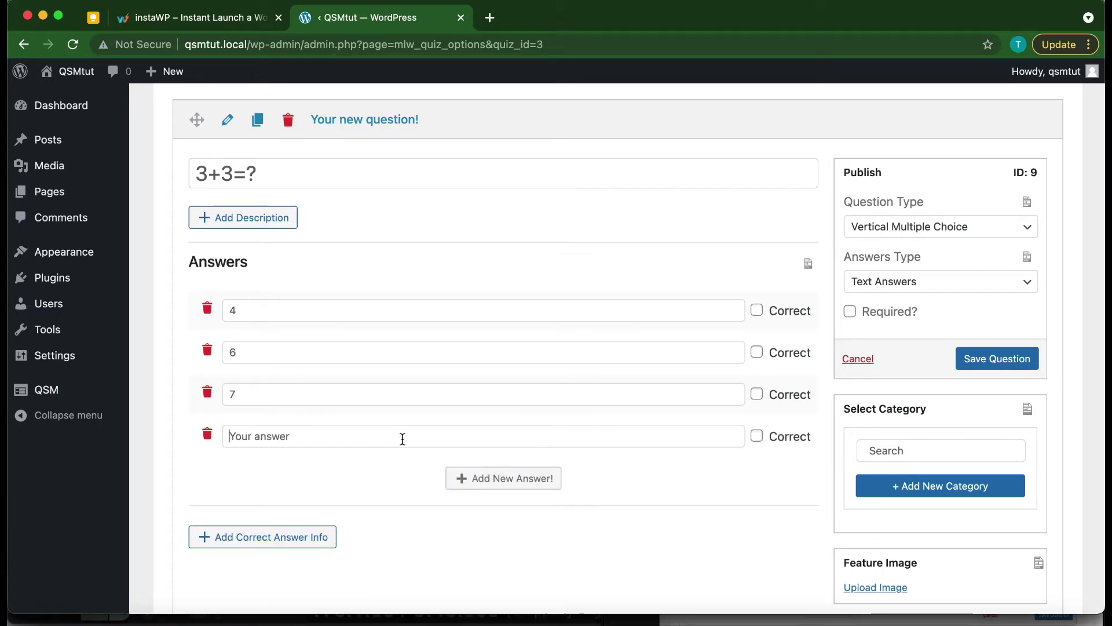
type("3")
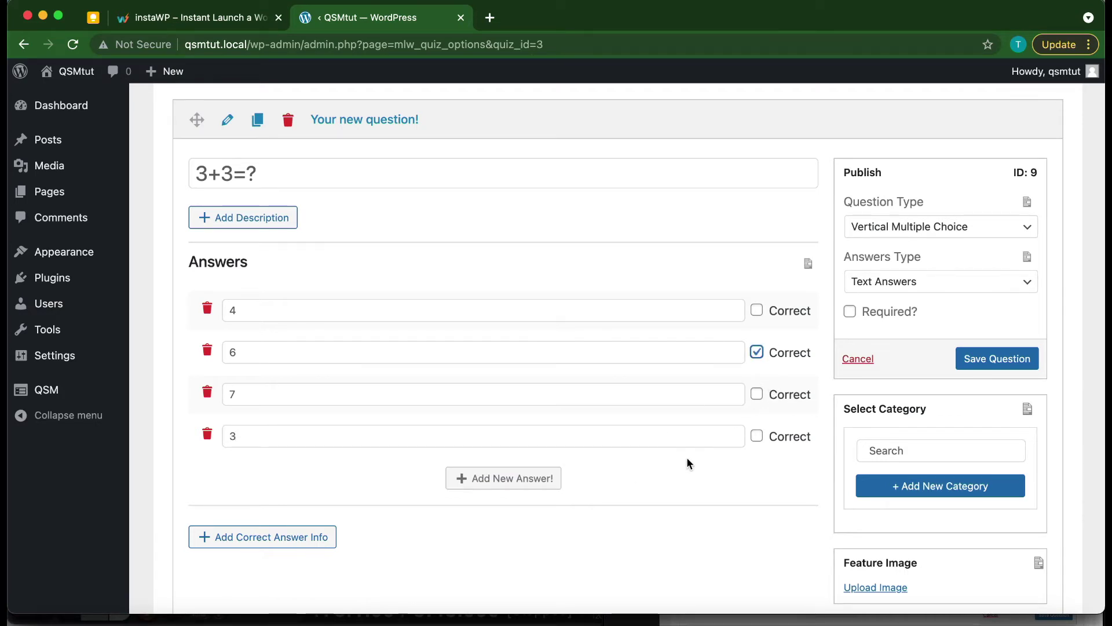
Step: Mark 6 as the correct answer, make the question required and save it
left_click(849, 319)
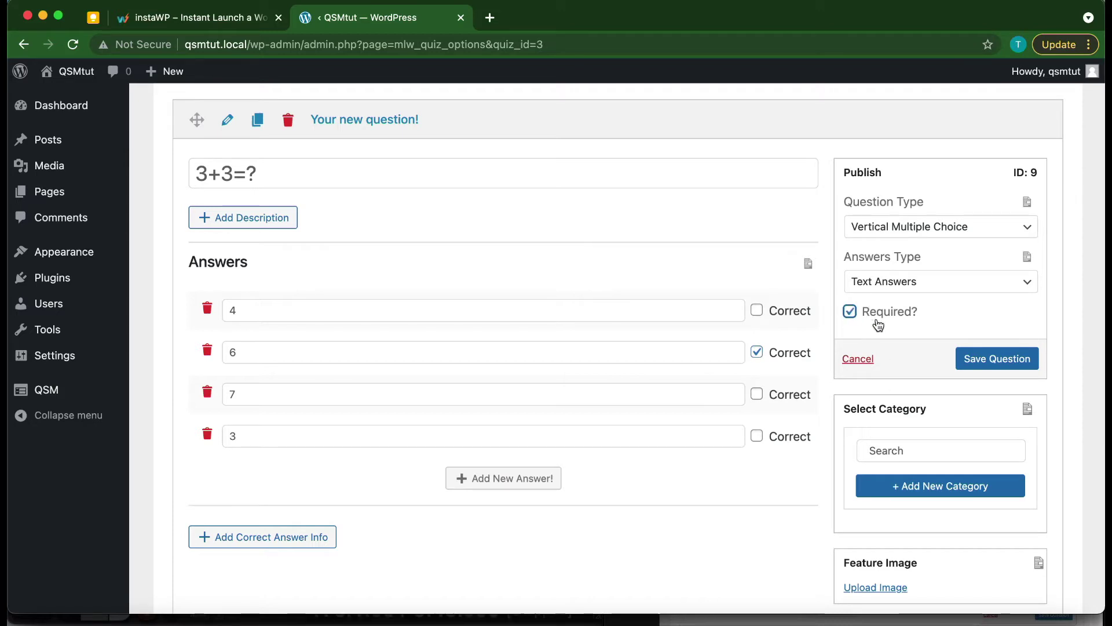
left_click(972, 359)
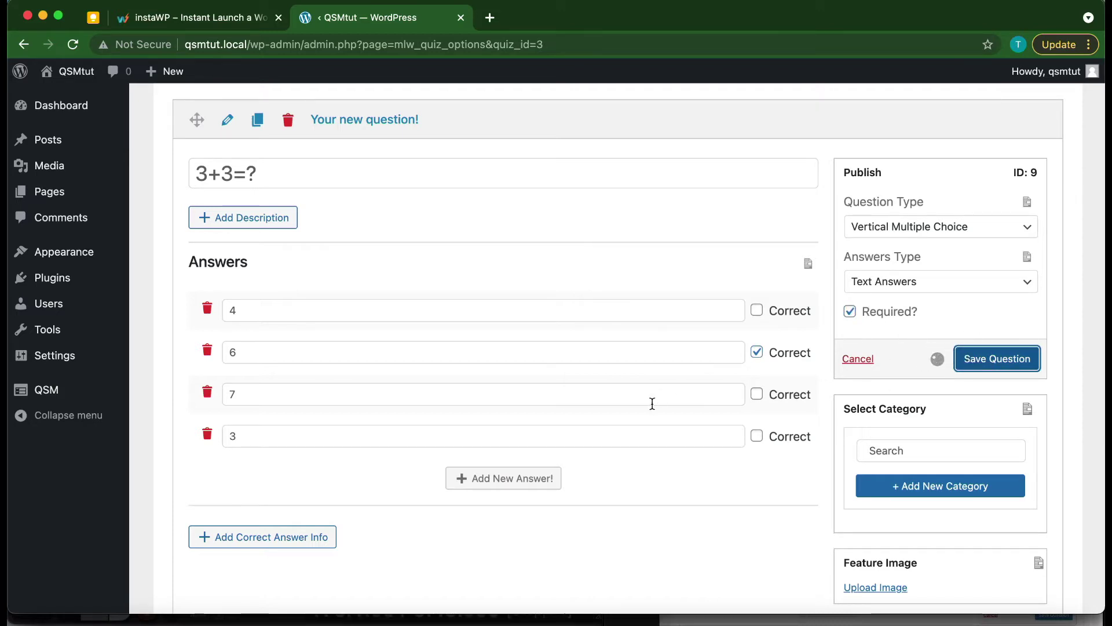
scroll(610, 423, "down", 2)
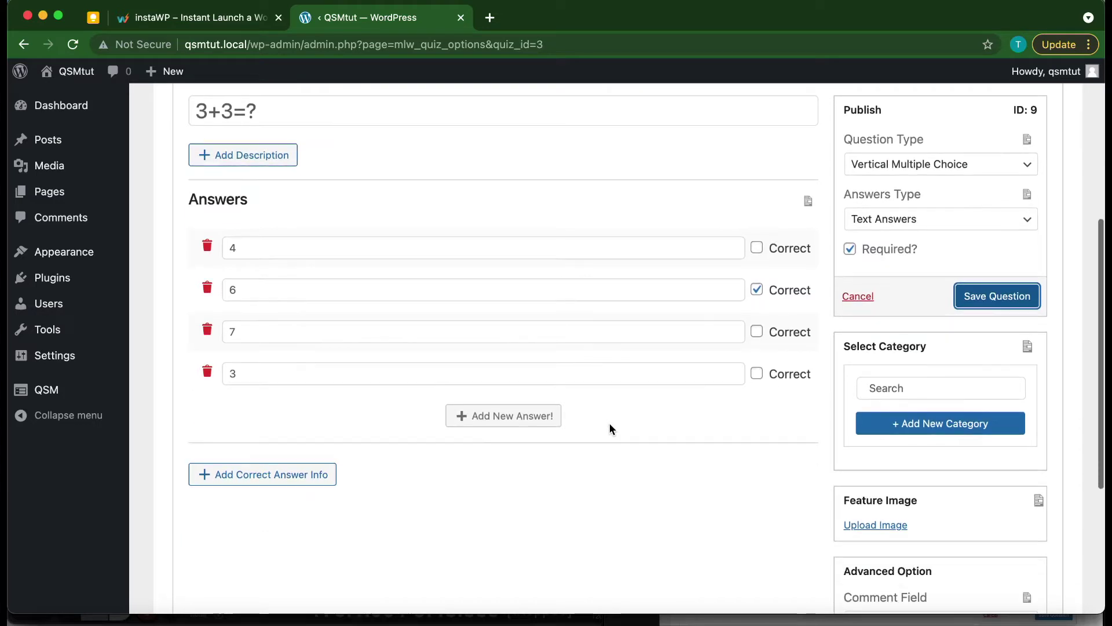
scroll(609, 421, "up", 2)
Step: Create a second question on Page 1 reading "How many days are there in a leap year?"
scroll(609, 424, "down", 2)
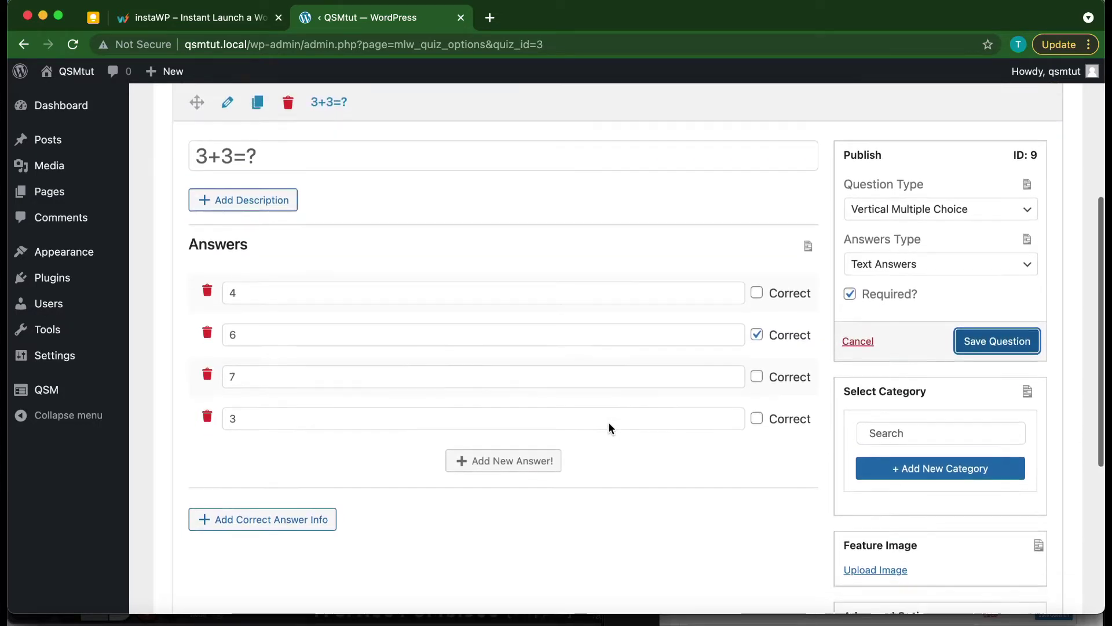
scroll(609, 429, "down", 6)
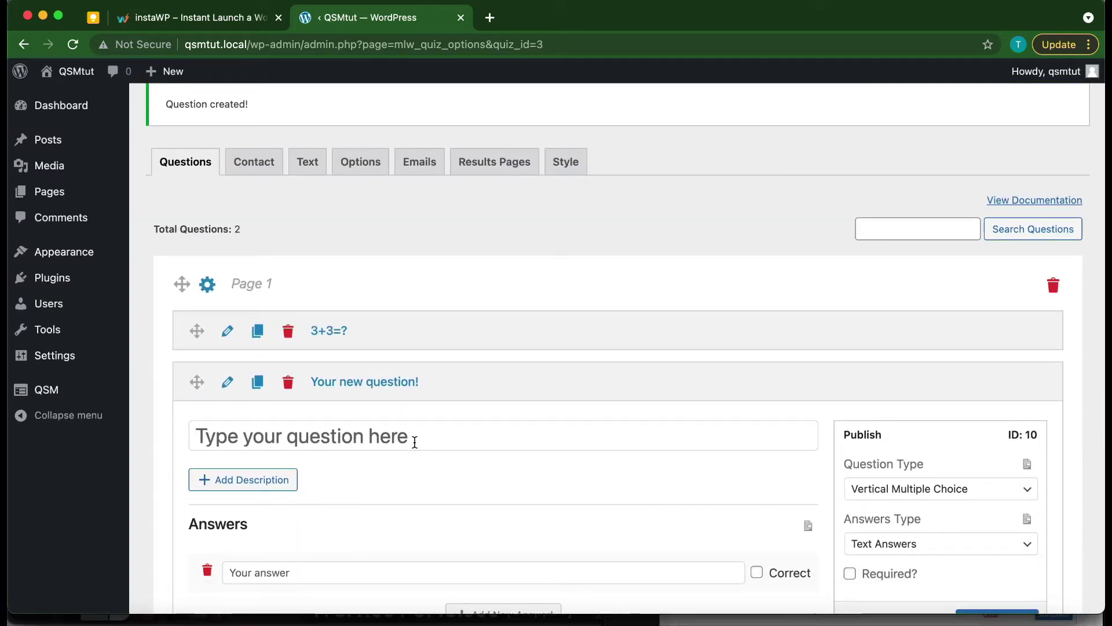
type("How many days are")
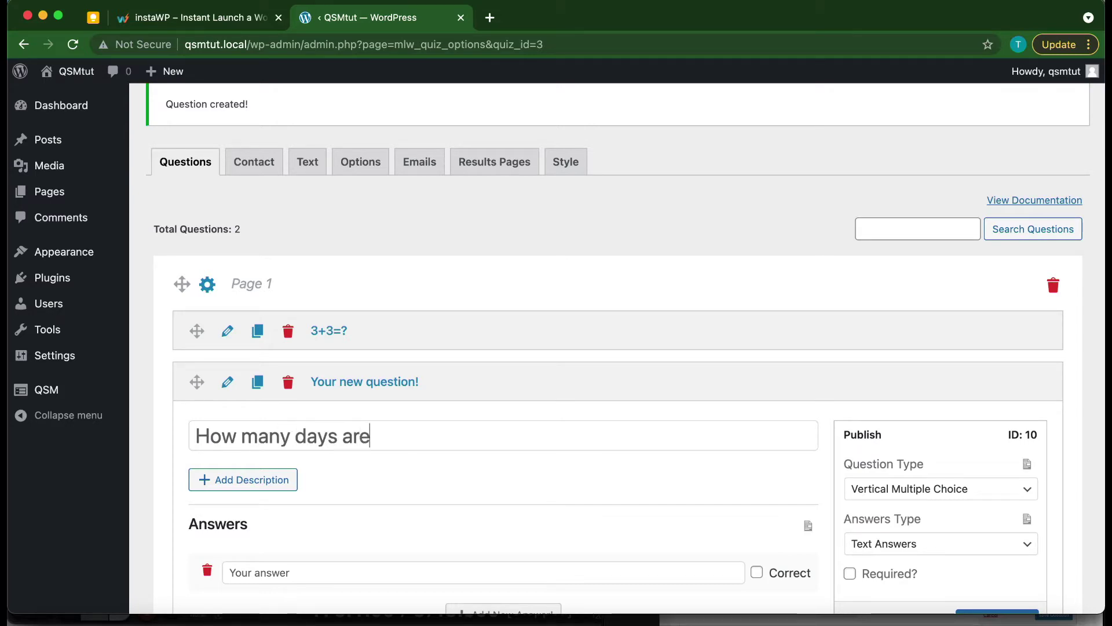
type(" there in a leapyear")
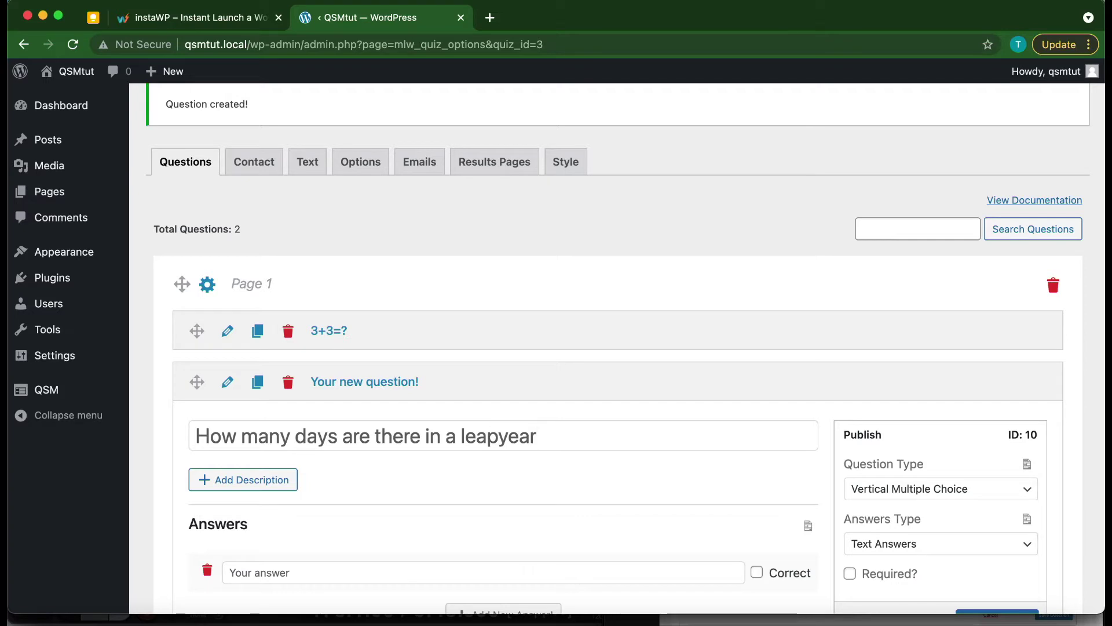
key("Left")
key("Left")
key("Left")
key("Left")
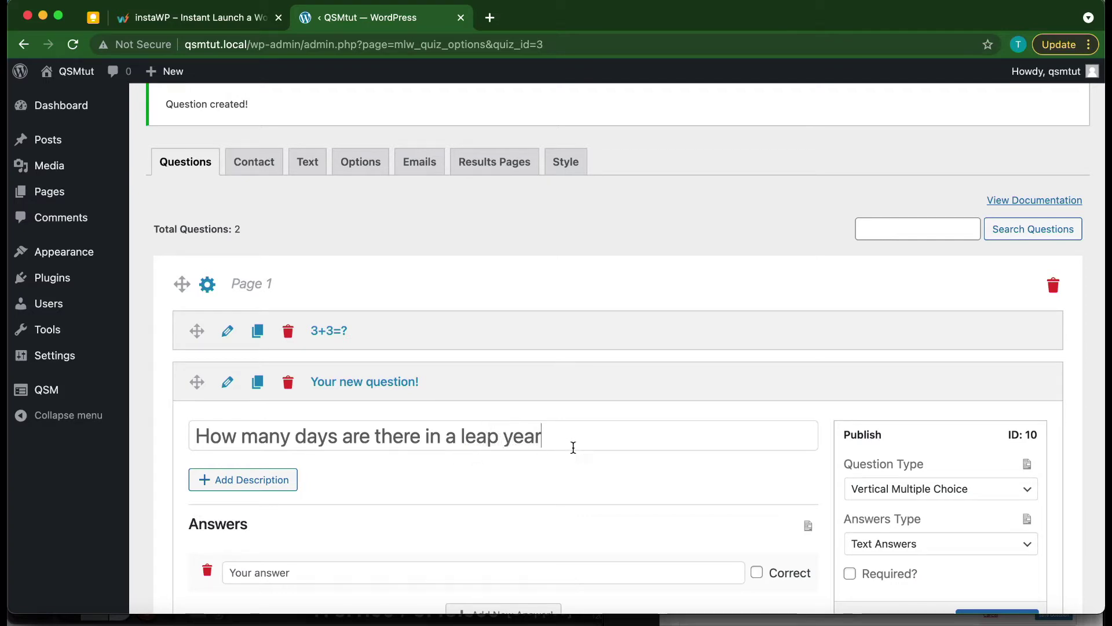
type("?")
Step: Give the leap year question four answers: 365, 366, 367 and 300
scroll(462, 465, "down", 2)
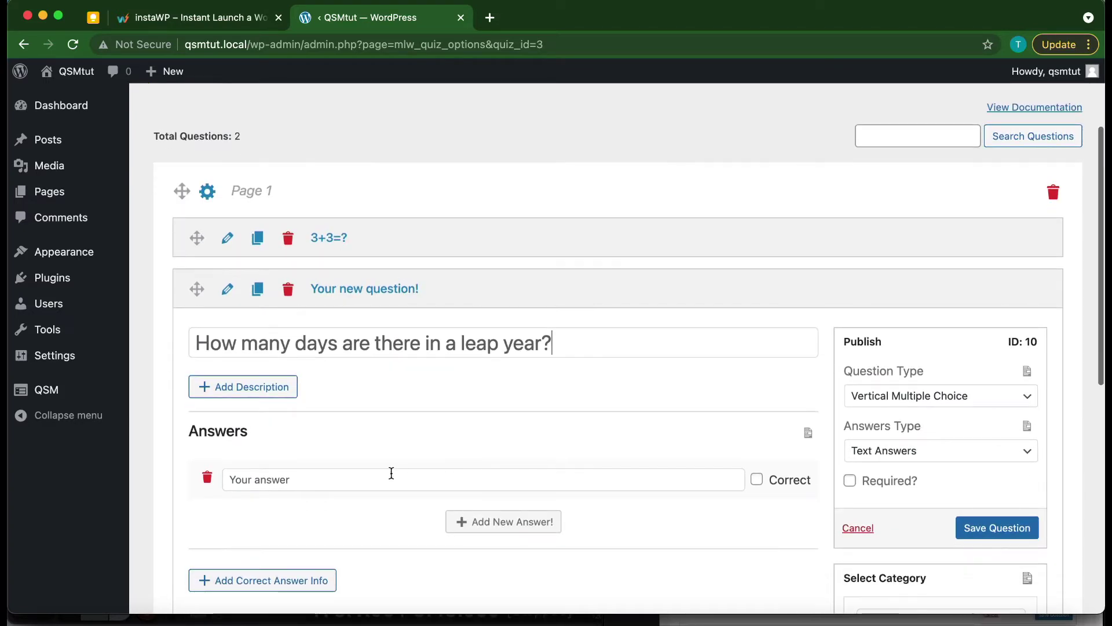
left_click(329, 472)
type("365")
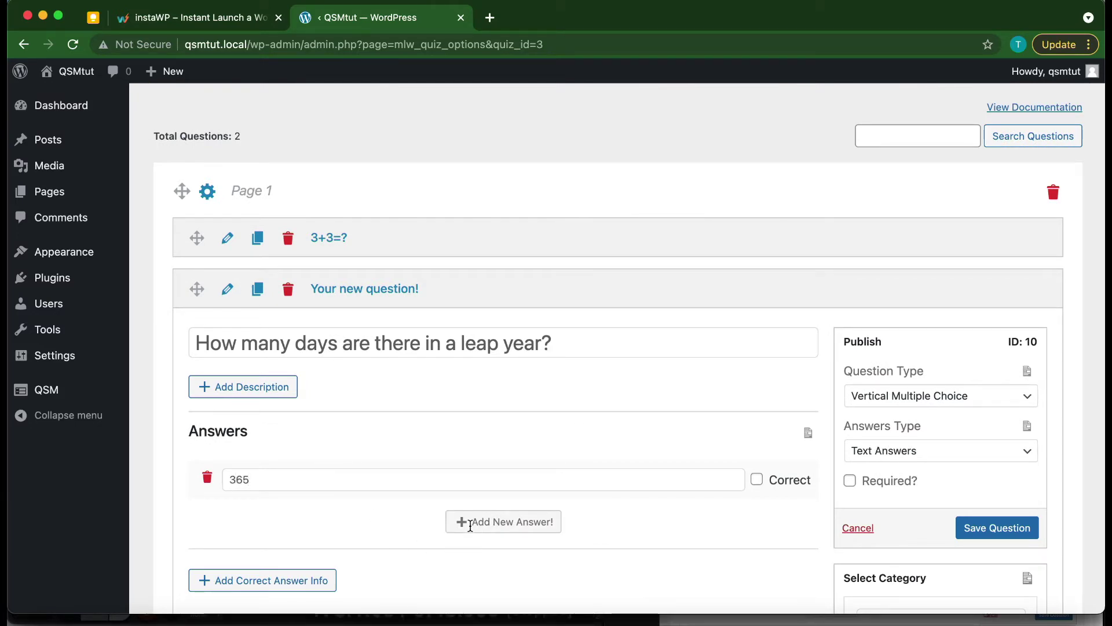
left_click(461, 522)
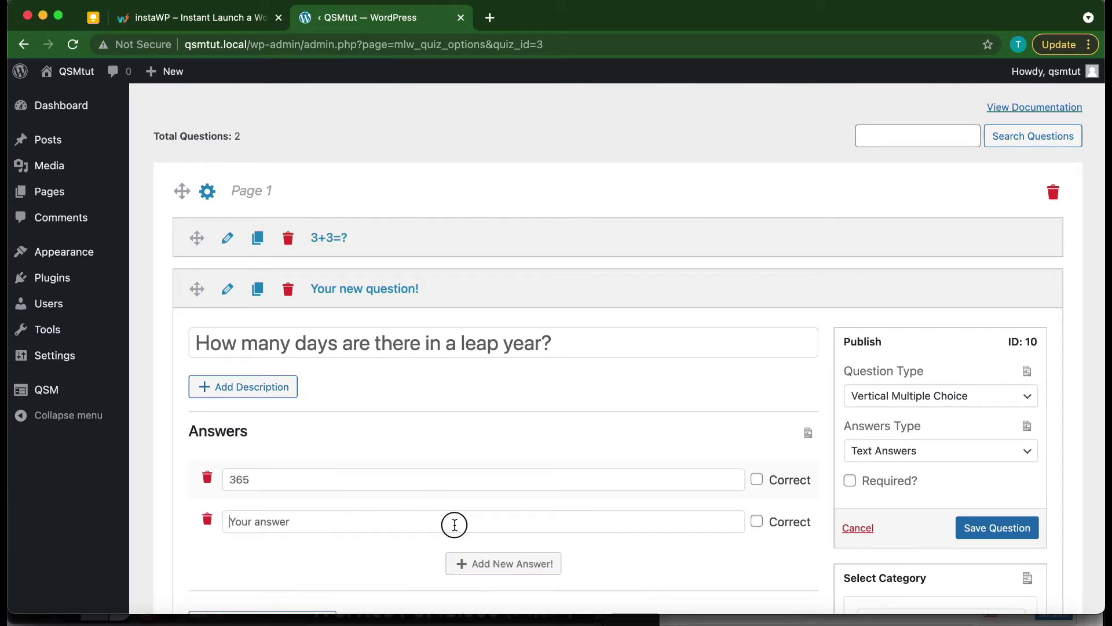
type("366")
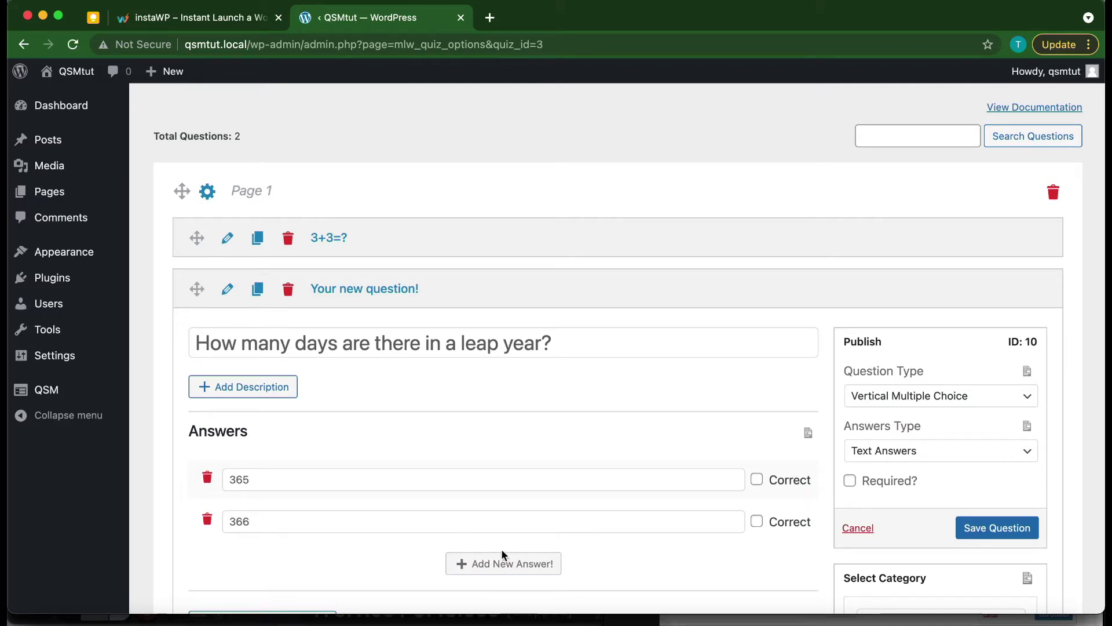
left_click(526, 565)
left_click(475, 562)
type("36")
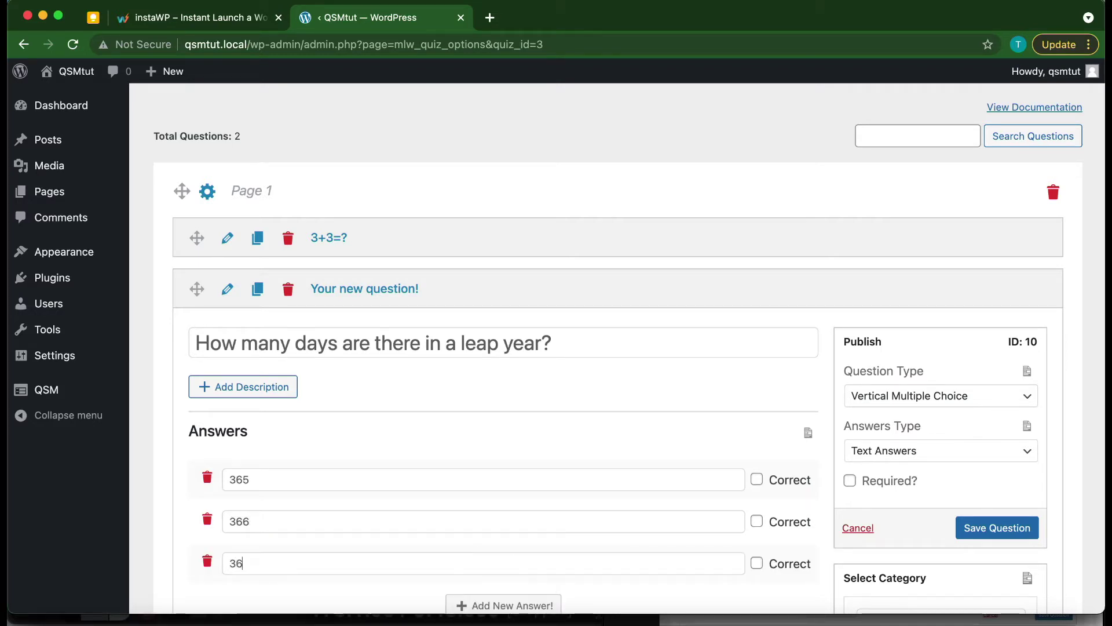
type("7")
scroll(558, 516, "down", 3)
left_click(502, 524)
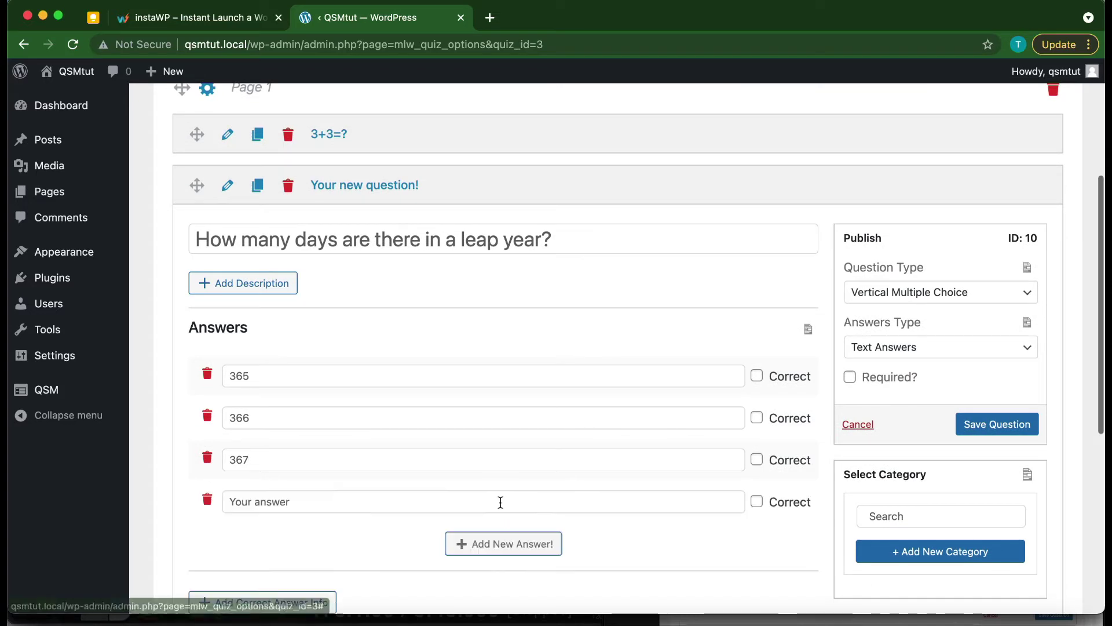
left_click(500, 502)
type("300")
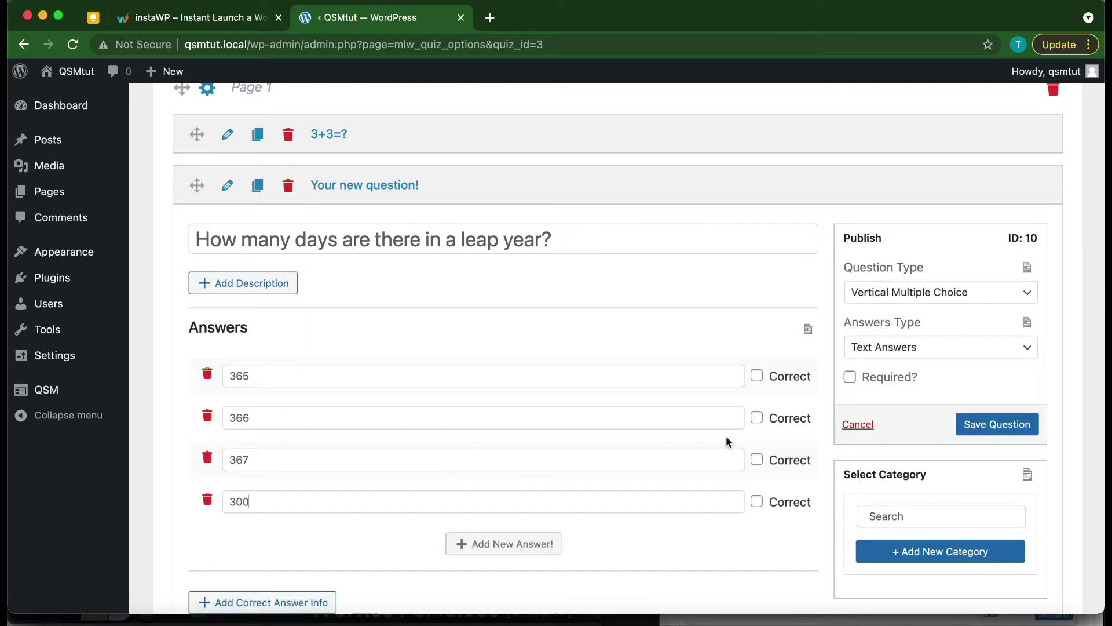
Step: Mark 366 as the correct answer to the leap year question, make the question required and save it
left_click(756, 419)
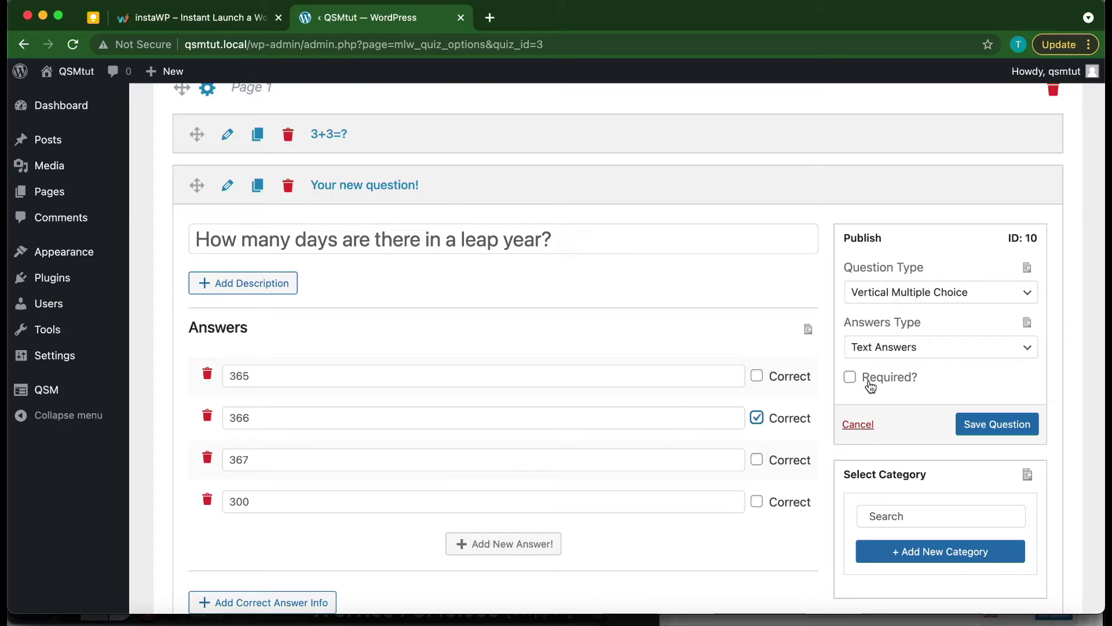
left_click(850, 377)
left_click(998, 427)
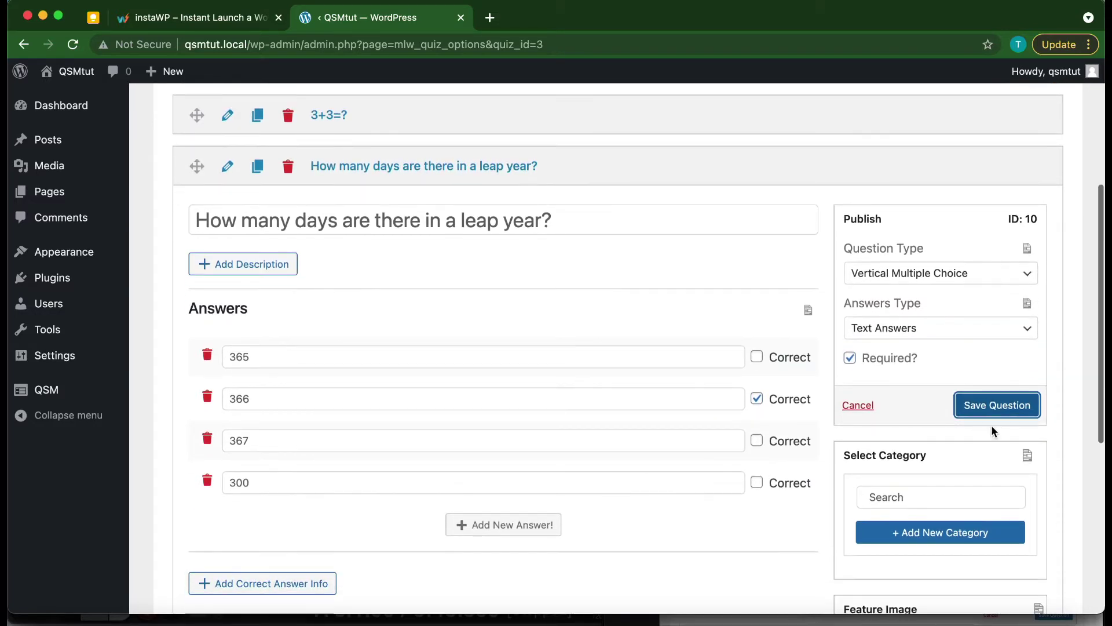
Step: Add a second page to the quiz and create a new question on it
scroll(667, 509, "down", 2)
scroll(668, 510, "up", 4)
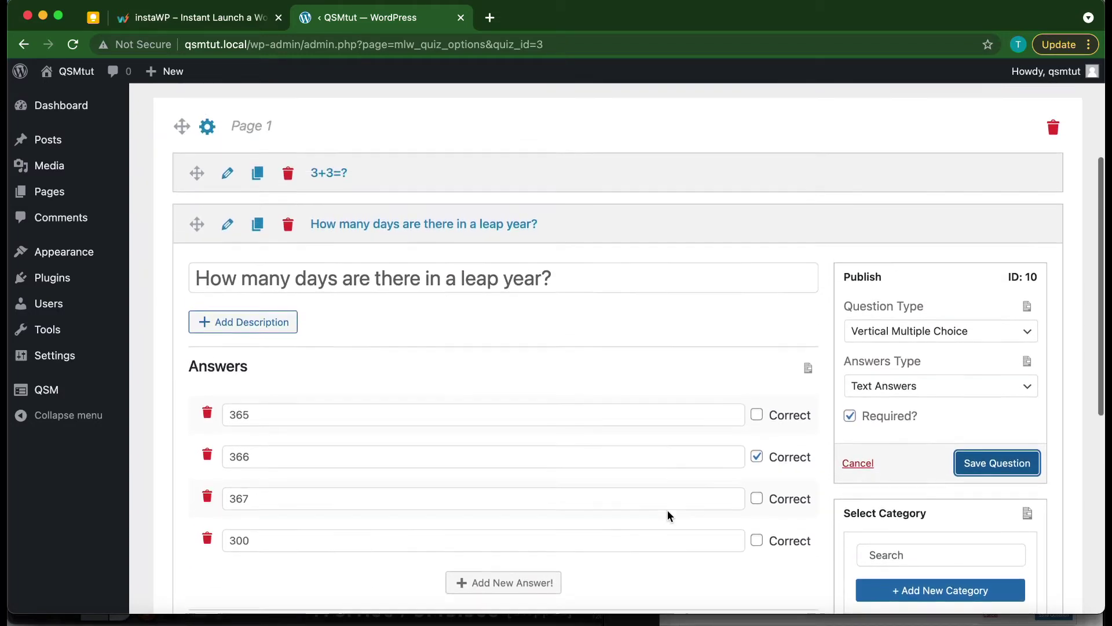
scroll(249, 281, "up", 2)
scroll(381, 336, "down", 2)
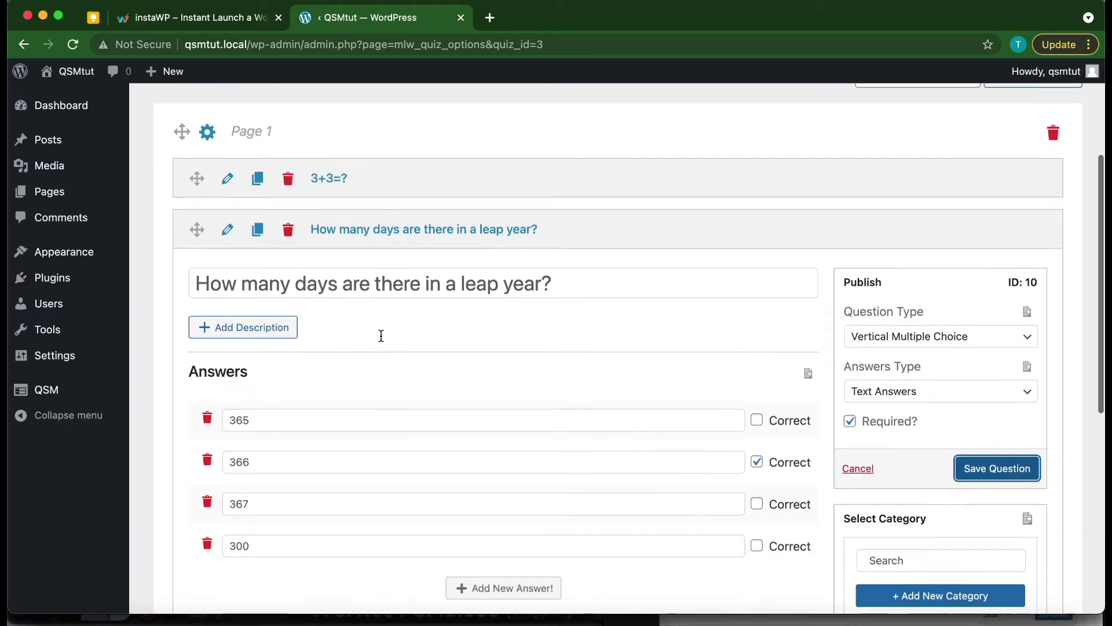
scroll(381, 336, "down", 8)
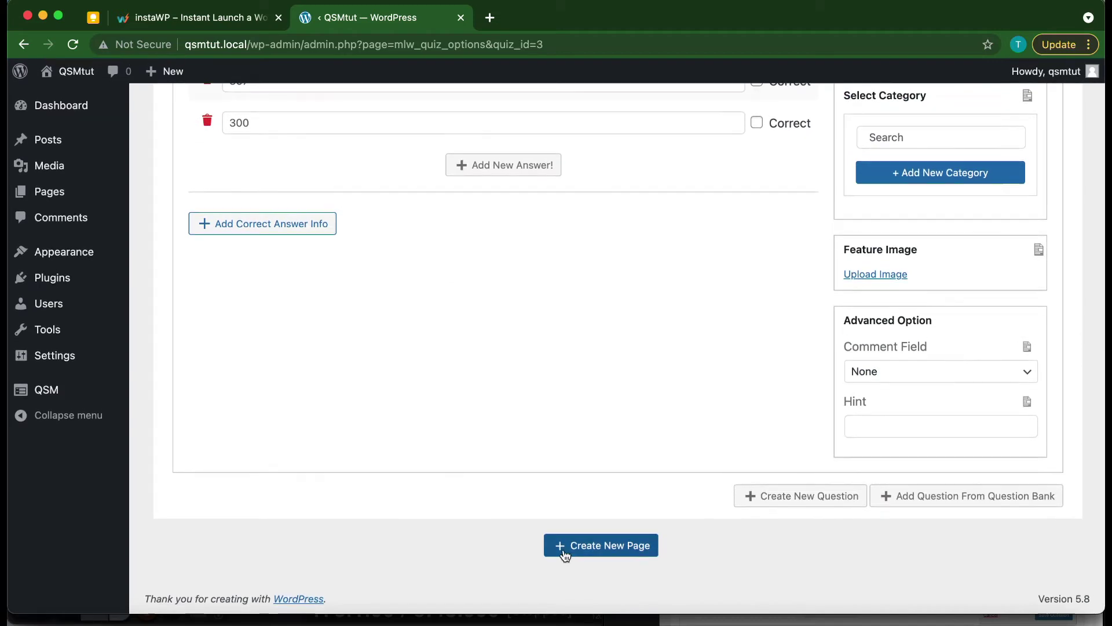
left_click(558, 550)
scroll(461, 373, "down", 2)
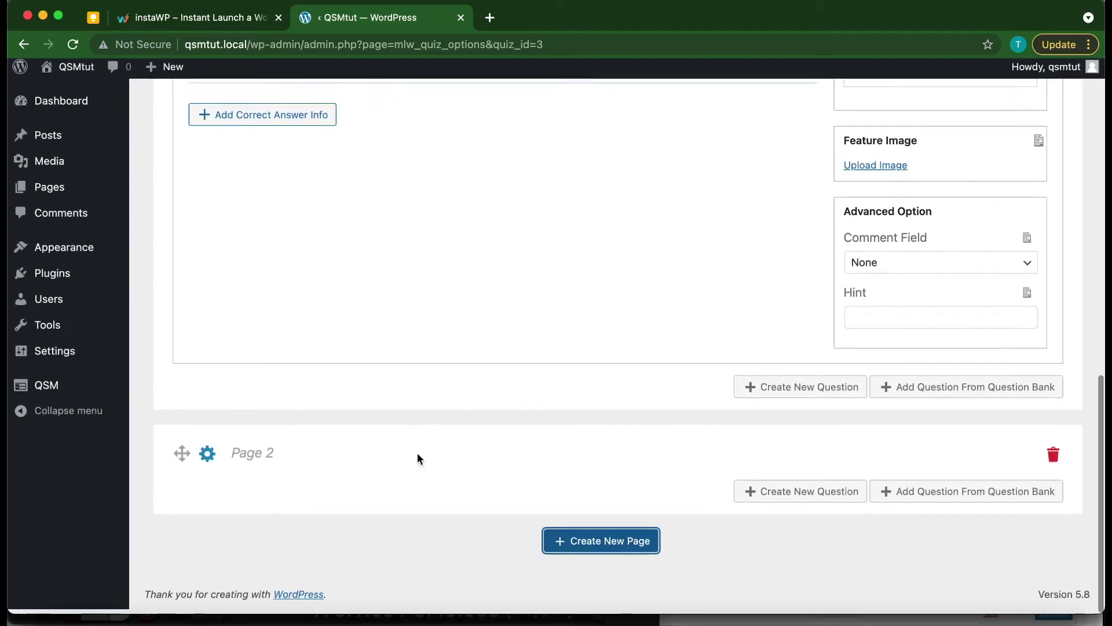
left_click(774, 499)
scroll(678, 502, "down", 2)
Step: Enter "What month comes after January?" as the text of the new Page 2 question
left_click(500, 454)
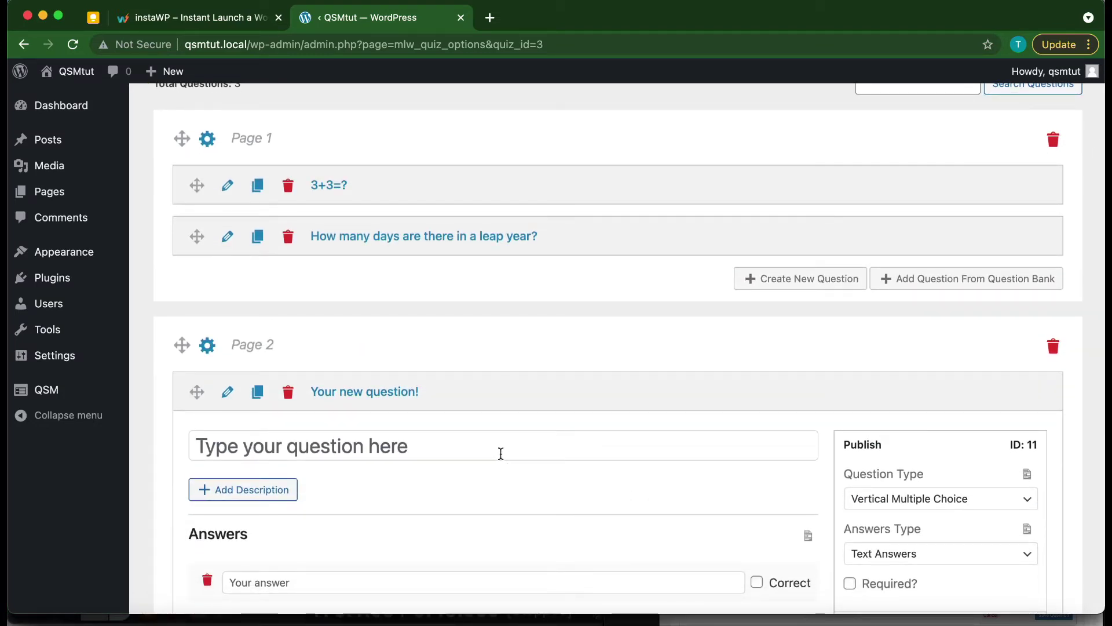
type("What monyh")
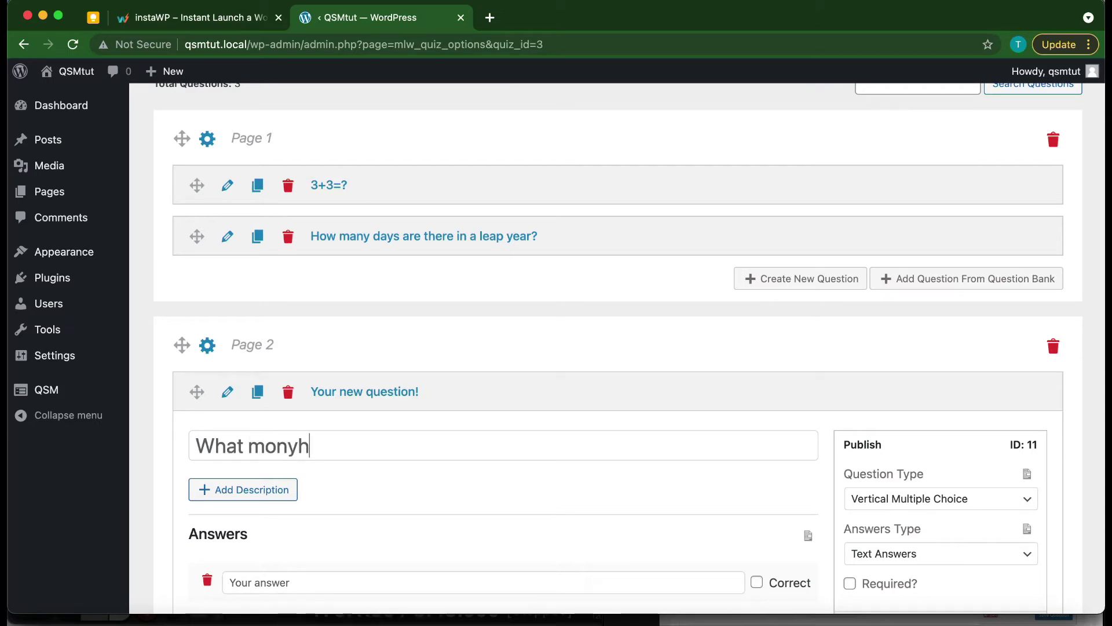
key("BackSpace")
key("BackSpace")
type("th comes after January?")
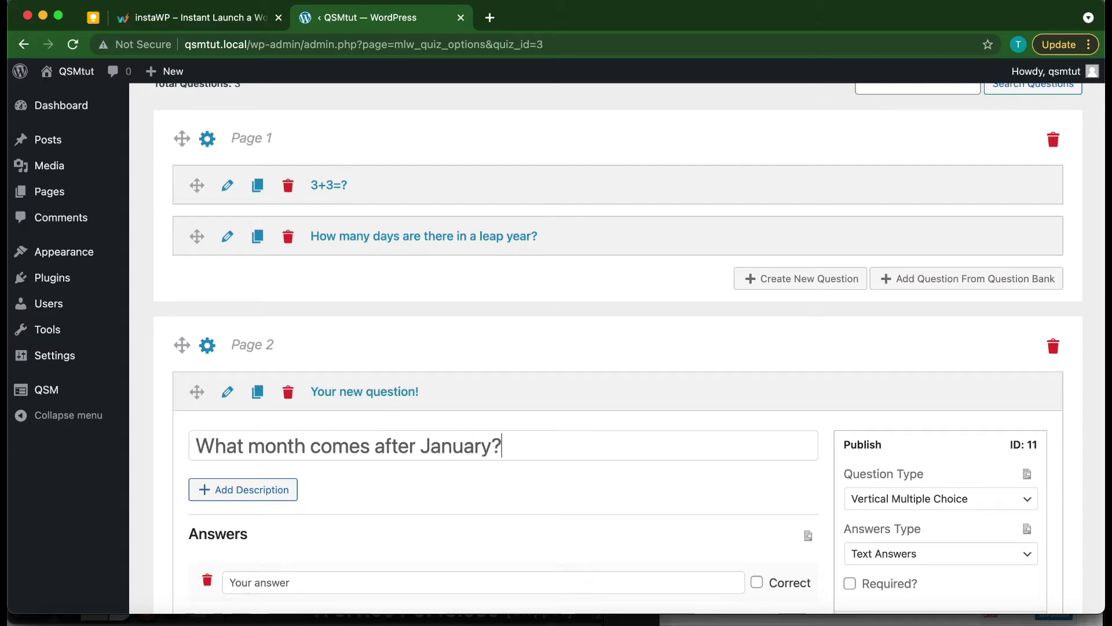
Step: Set the January question's type to Short Answer and enter February as its answer
scroll(438, 502, "down", 1)
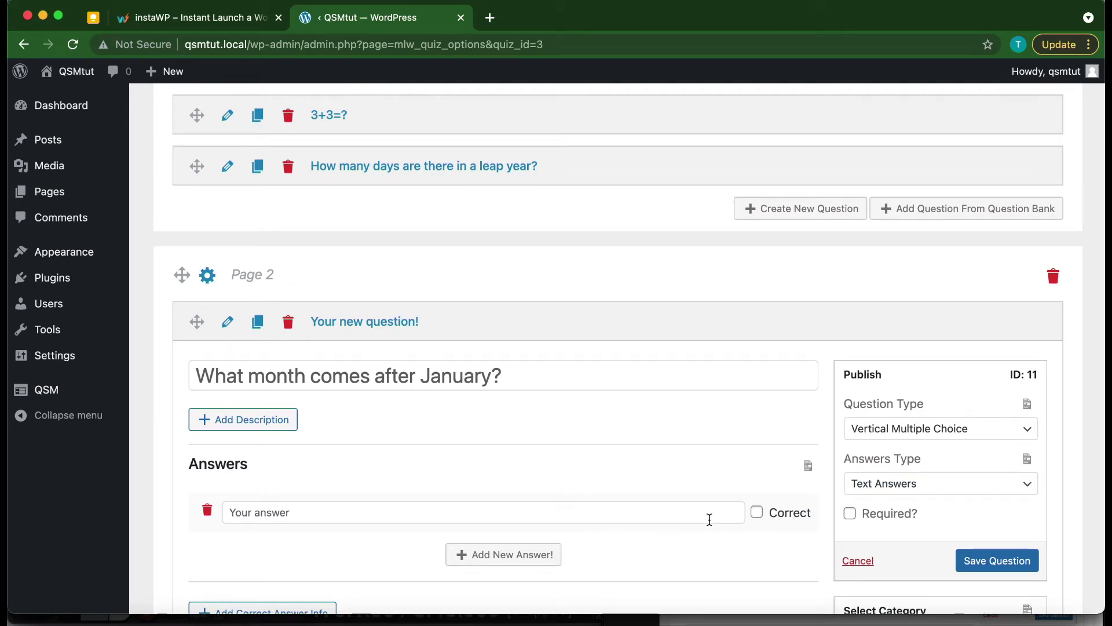
left_click(938, 429)
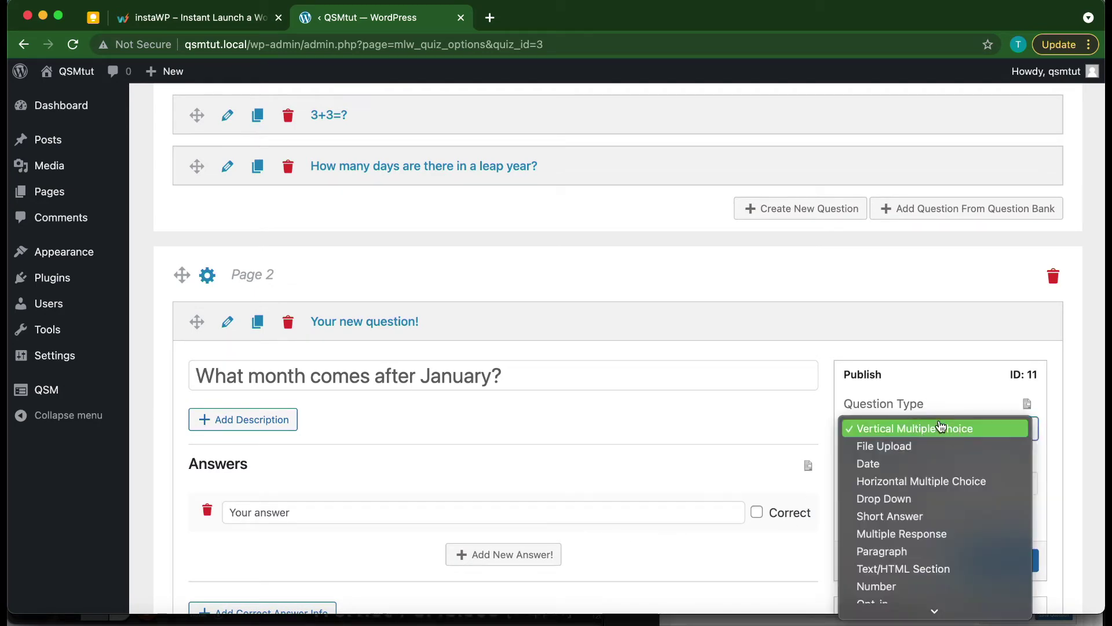
left_click(869, 521)
scroll(495, 536, "down", 2)
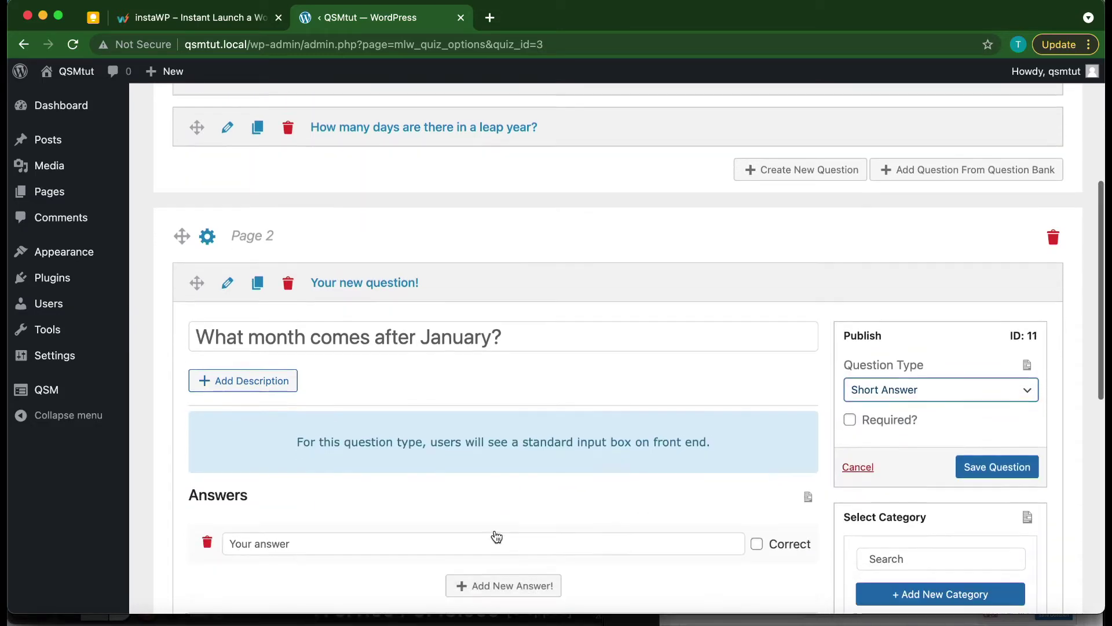
type("February")
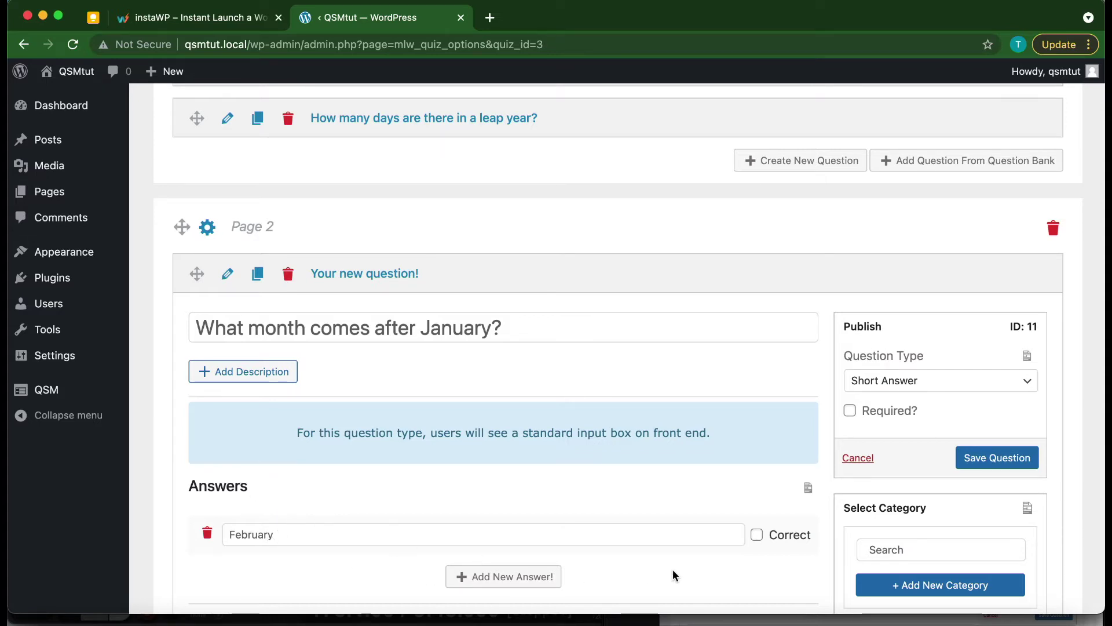
Step: Mark February as the correct answer, make the January question required and save it
left_click(757, 536)
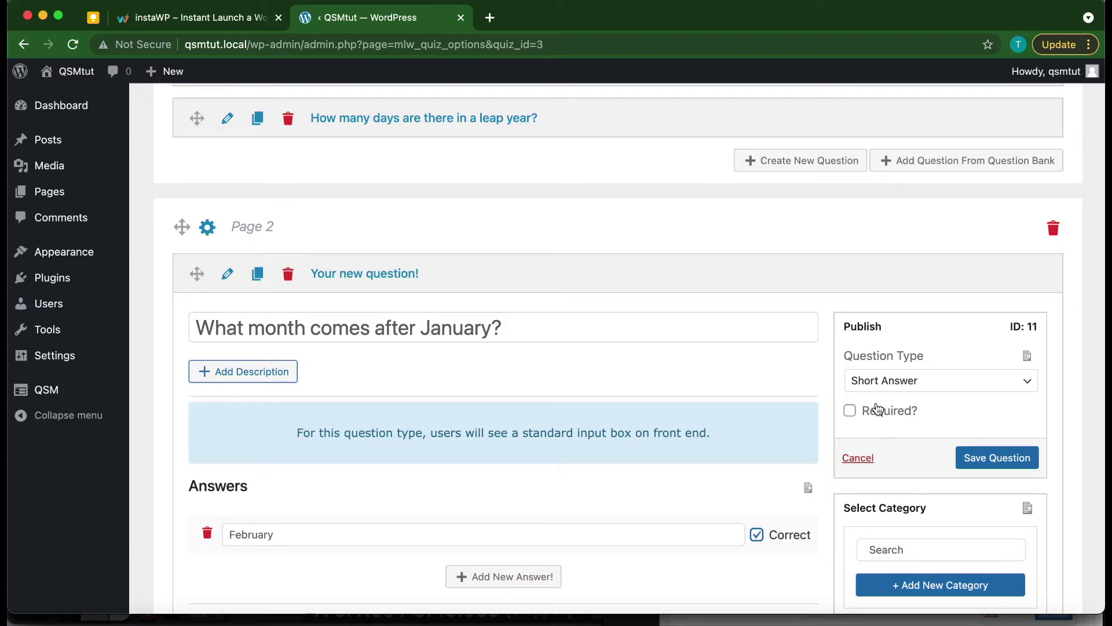
left_click(850, 411)
scroll(647, 452, "down", 3)
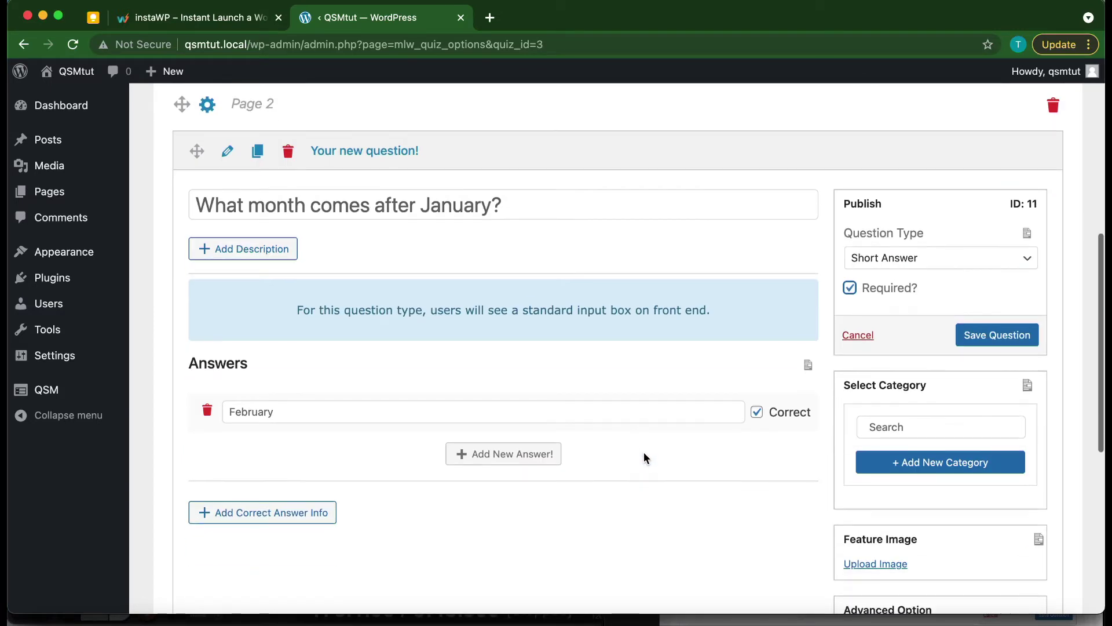
scroll(645, 458, "up", 1)
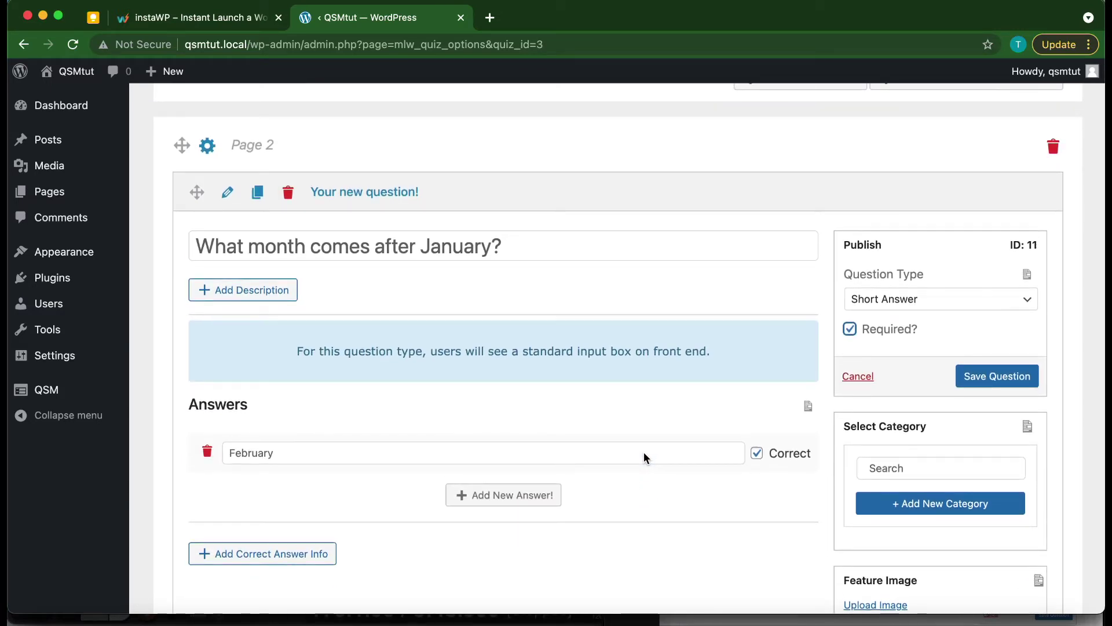
scroll(644, 452, "down", 1)
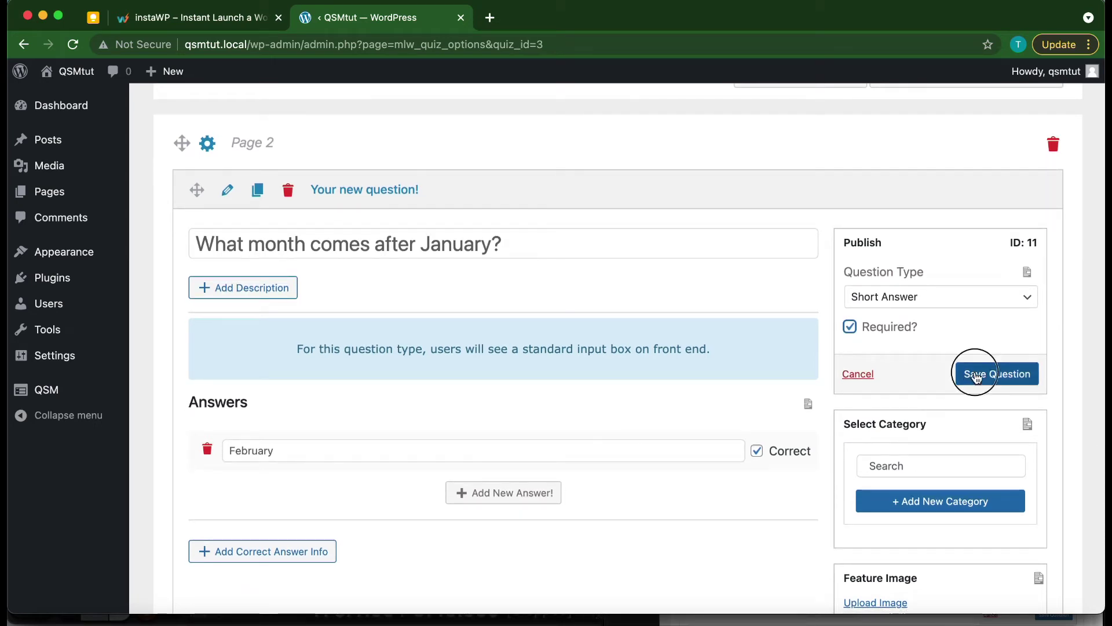
left_click(977, 376)
Step: Duplicate the "What month comes after January?" question on Page 2
scroll(608, 448, "up", 3)
scroll(607, 445, "up", 6)
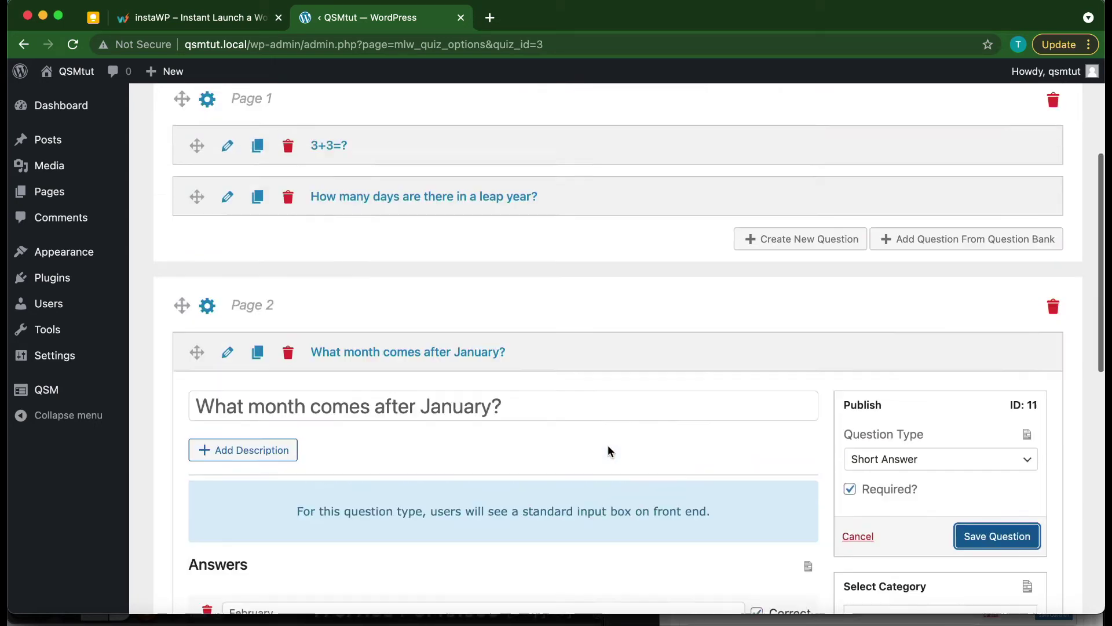
scroll(437, 475, "down", 3)
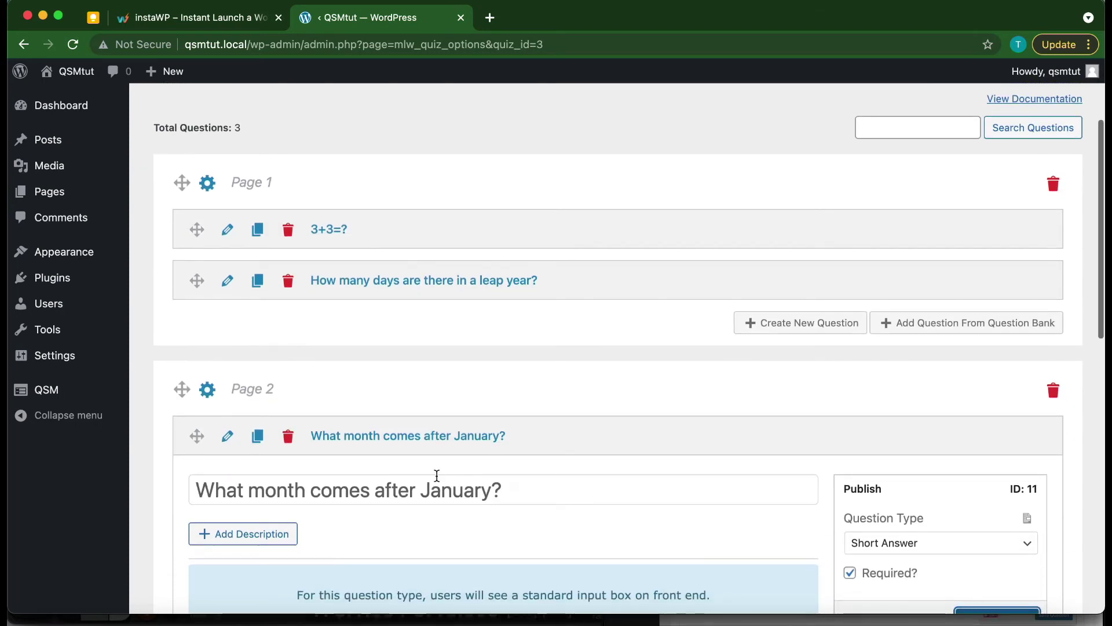
scroll(284, 438, "down", 1)
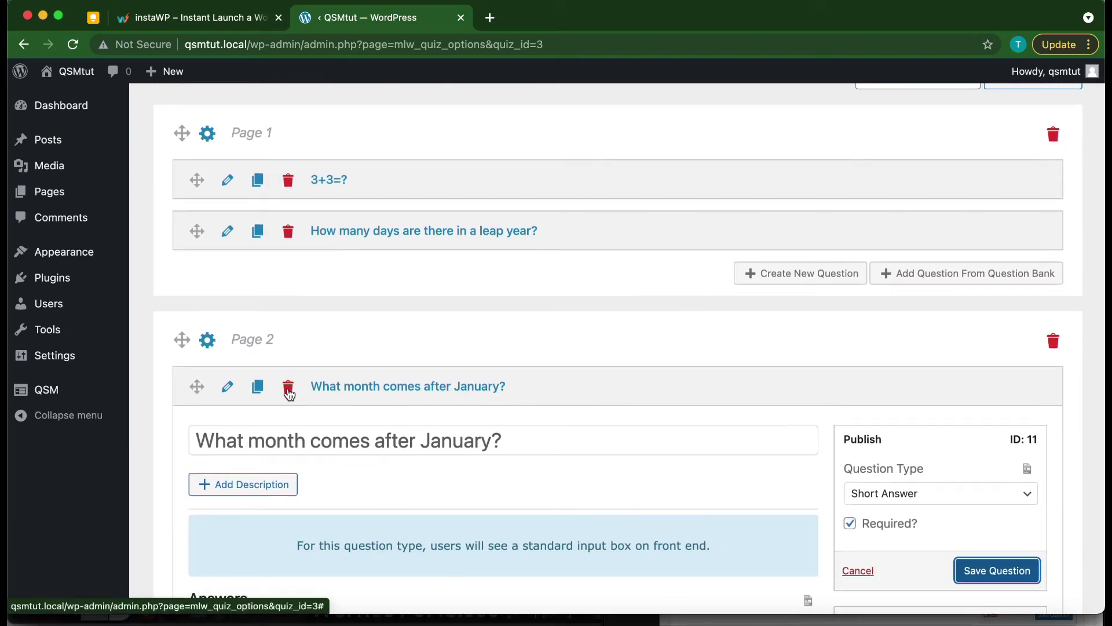
left_click(258, 392)
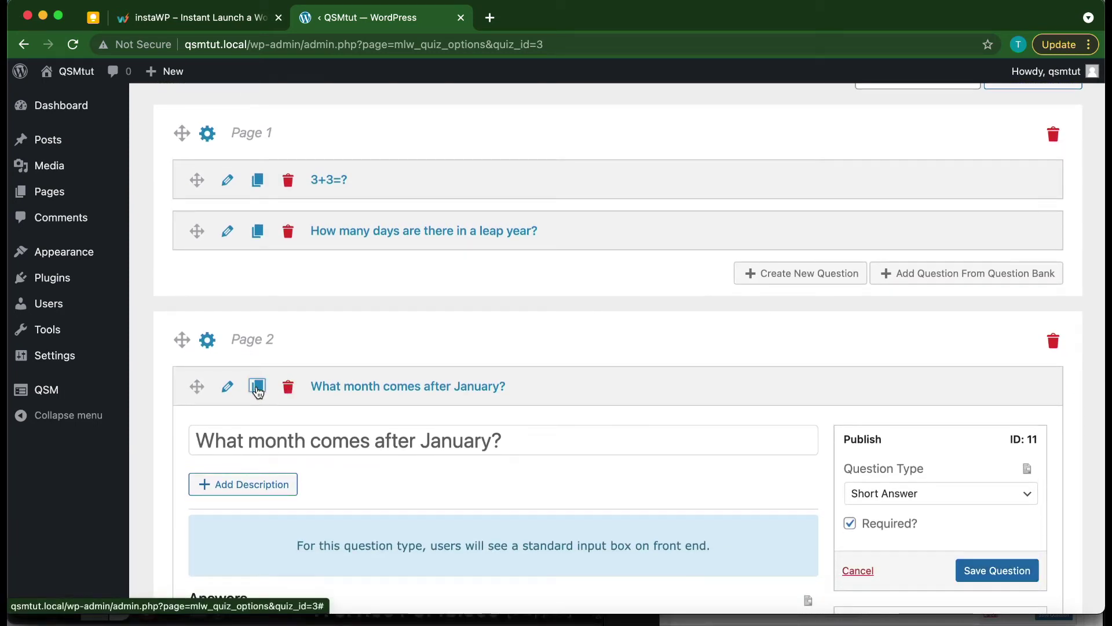
scroll(341, 429, "down", 1)
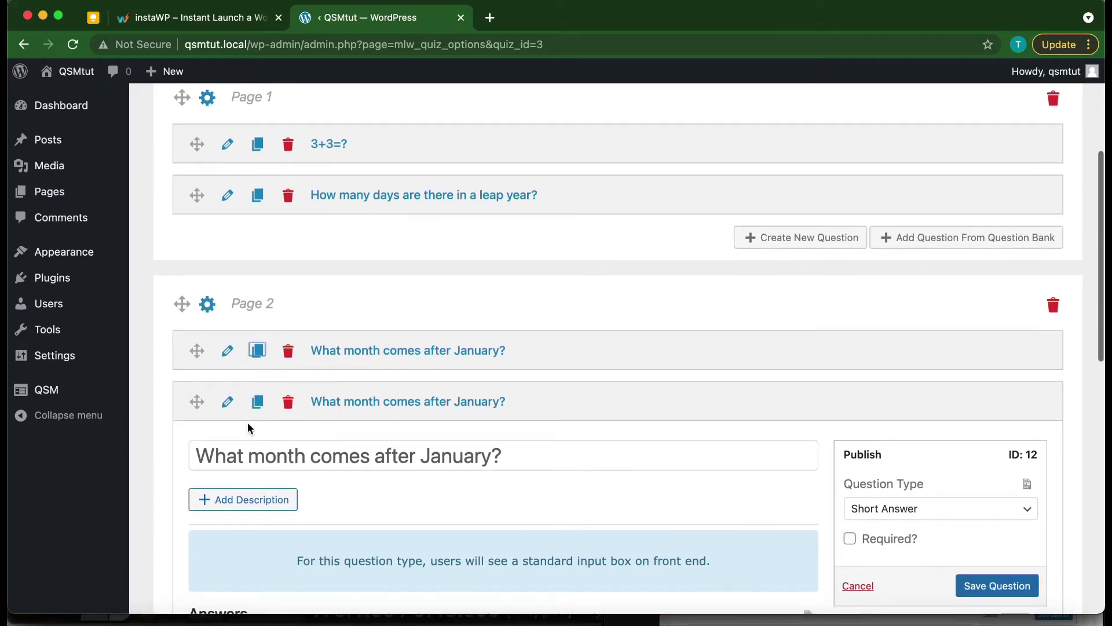
Step: Try to reorder the two January questions on Page 2 and open the second one for editing
left_click(230, 406)
mouse_move(196, 454)
left_mouse_down()
mouse_move(199, 427)
mouse_move(194, 516)
mouse_move(189, 461)
left_mouse_up()
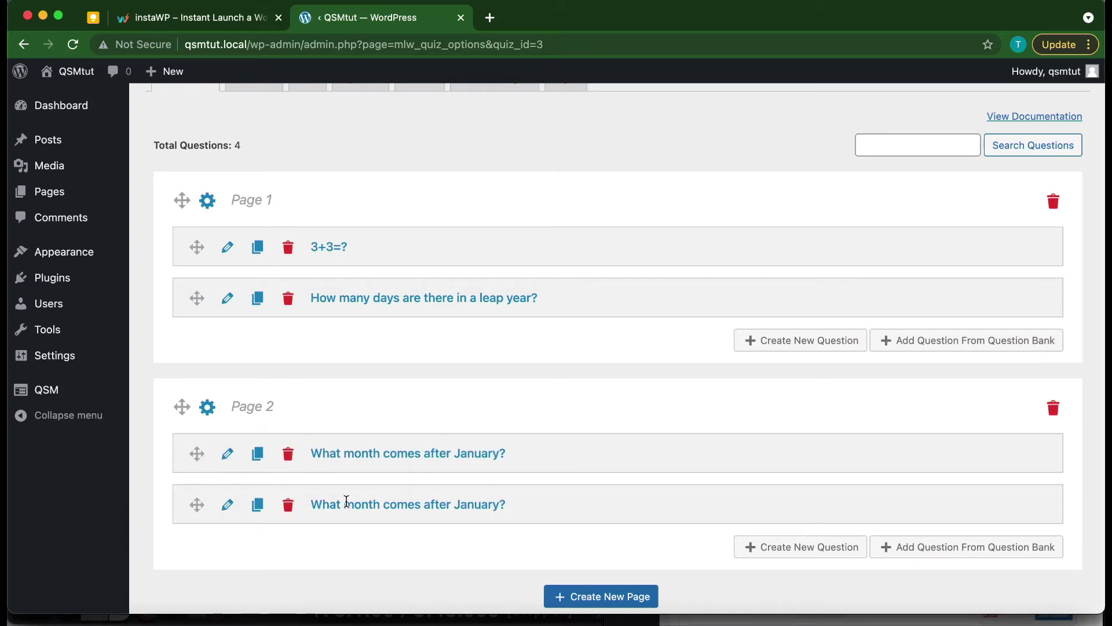
scroll(357, 509, "down", 1)
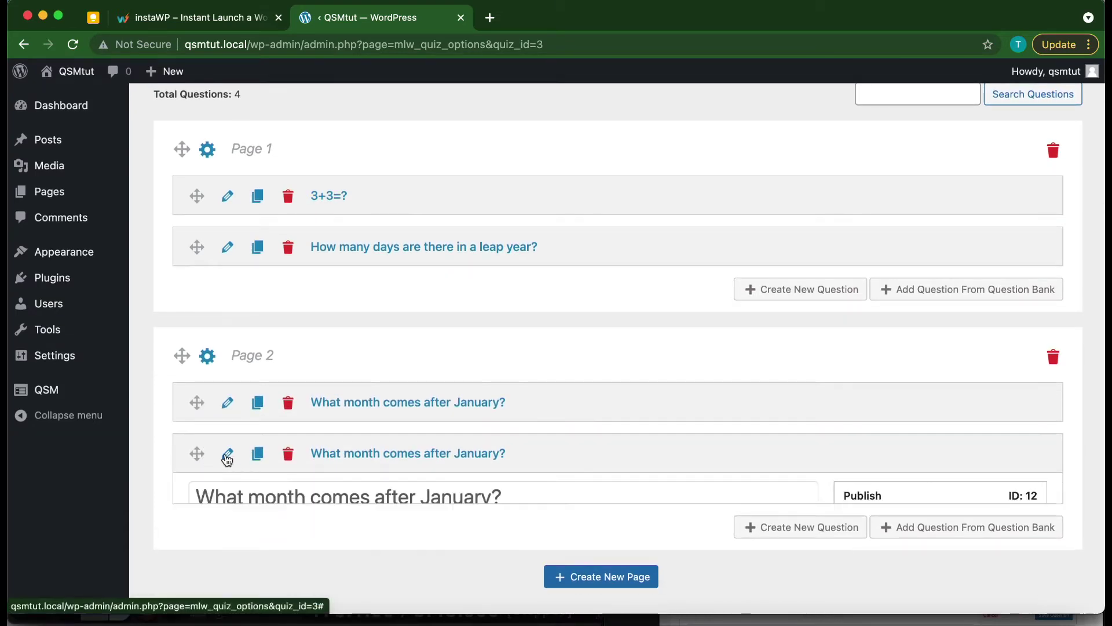
left_click(227, 458)
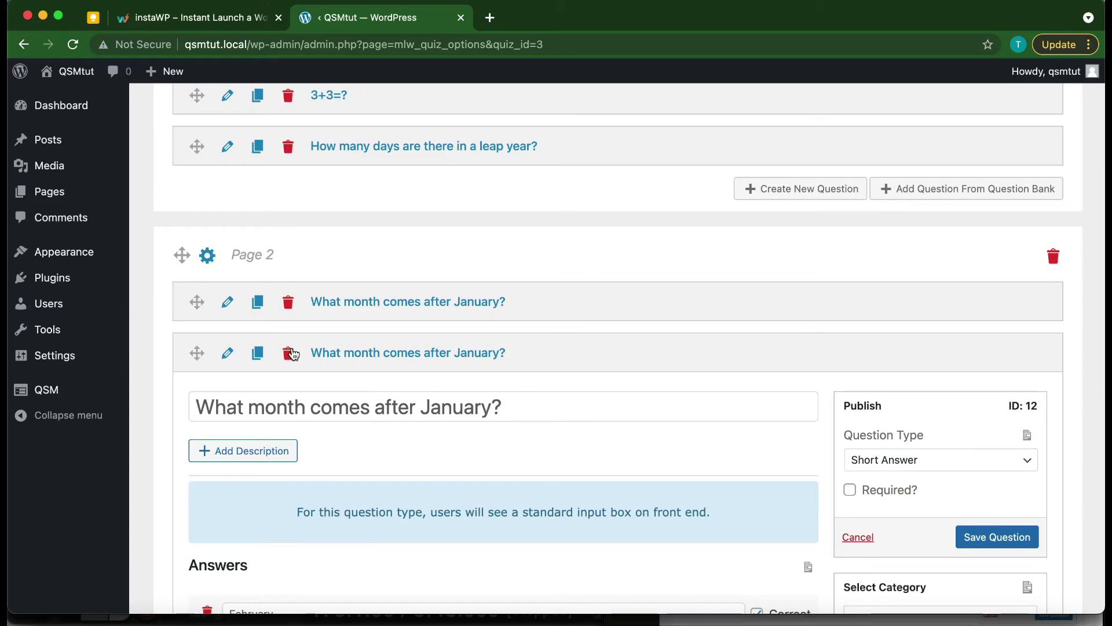
Step: Delete the second January question on Page 2 permanently from the database and confirm the deletion
left_click(289, 353)
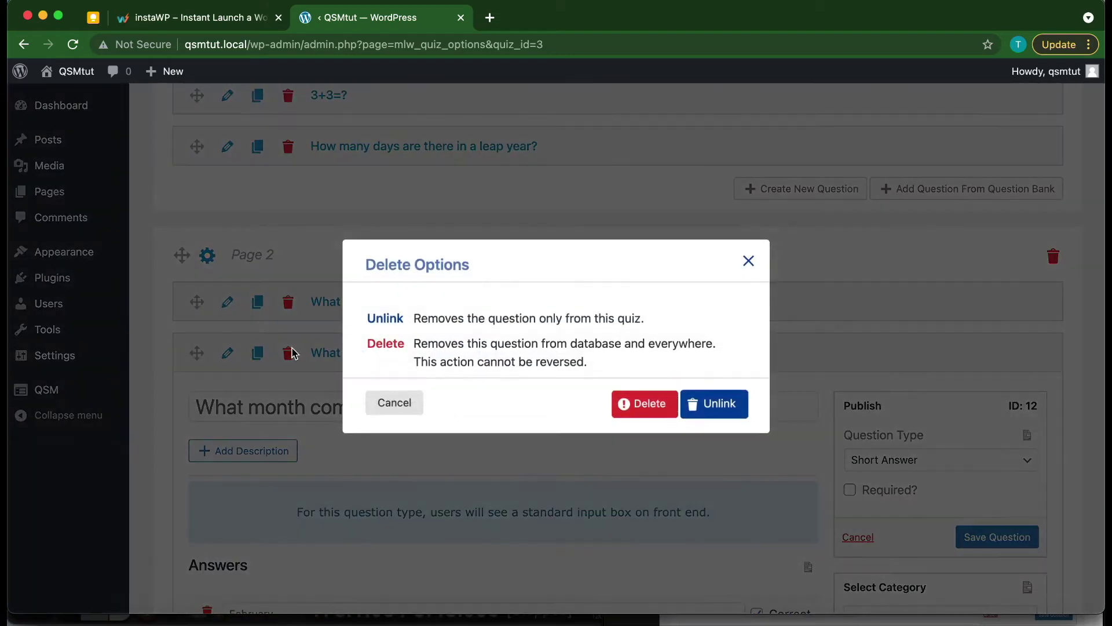
left_click(646, 404)
left_click(686, 133)
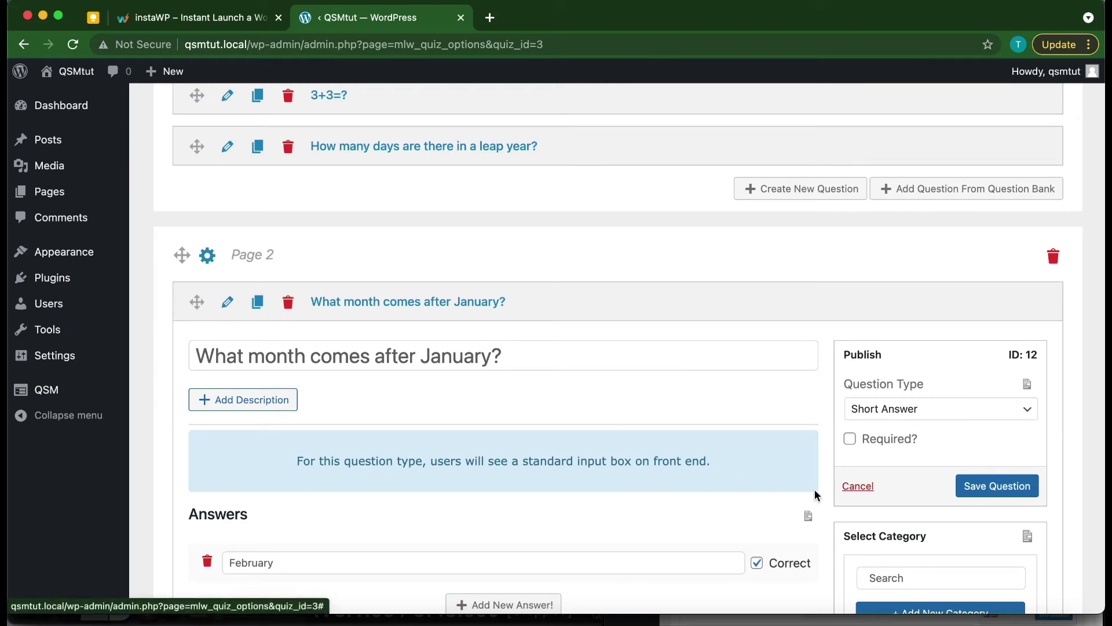
Step: Make the remaining January question on Page 2 required and save it
left_click(850, 438)
left_click(1004, 488)
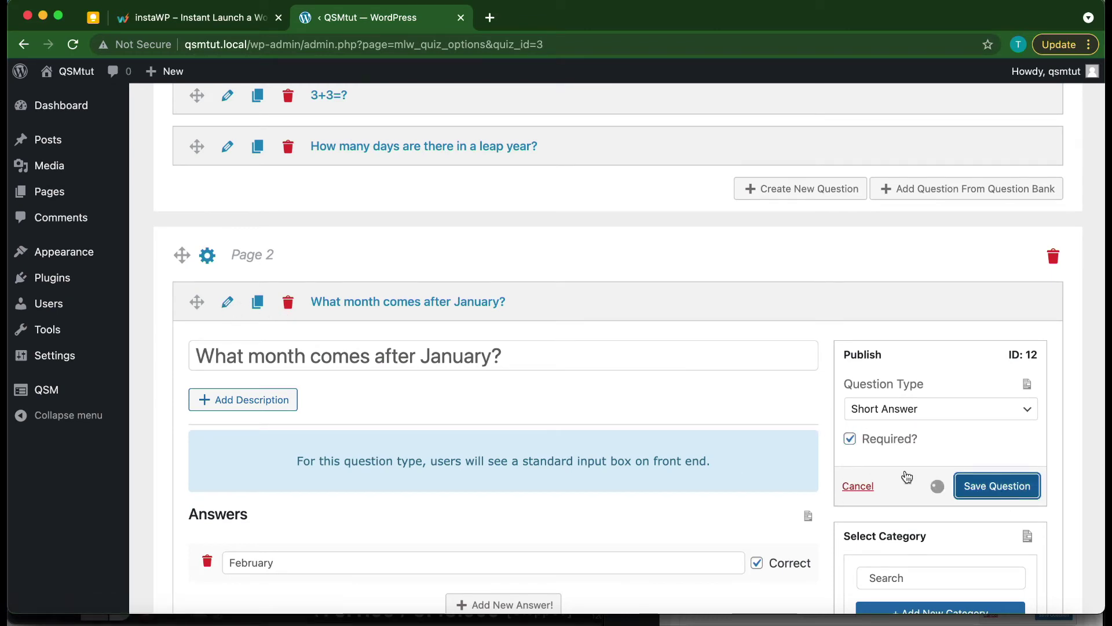
scroll(649, 485, "down", 10)
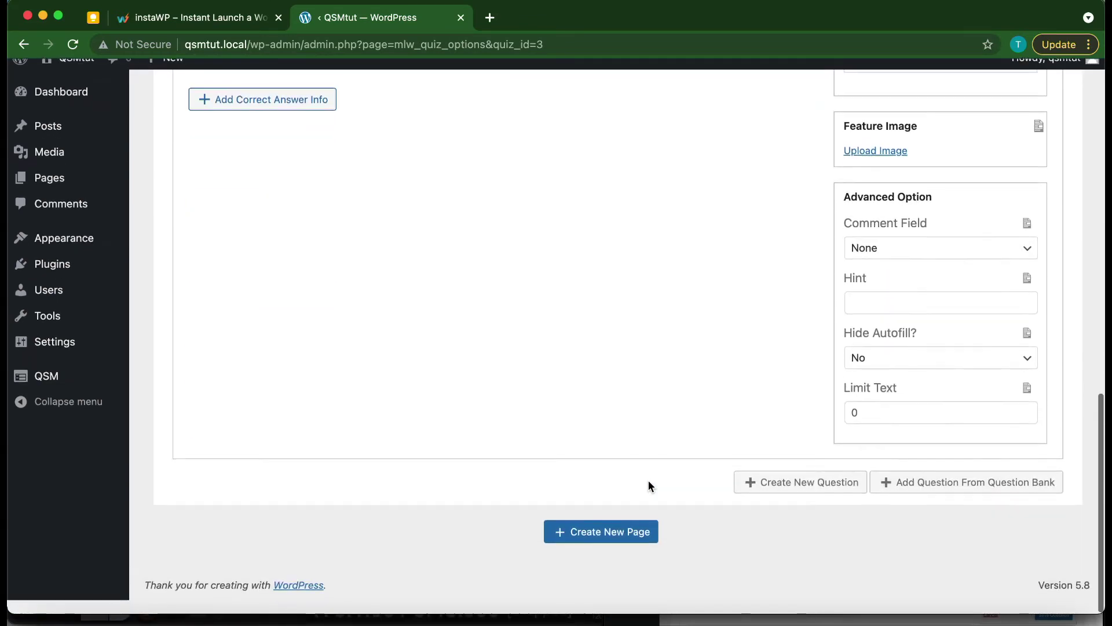
Step: Add a required Small Open Answer contact field to the quiz, labelled Name and used for Name
scroll(728, 564, "up", 10)
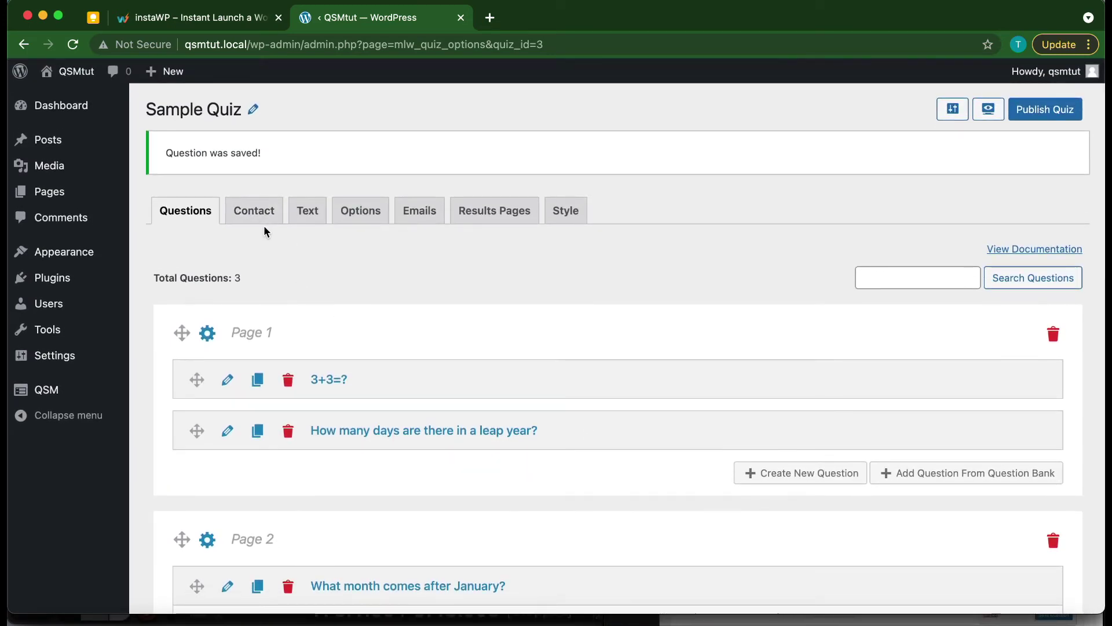
left_click(261, 217)
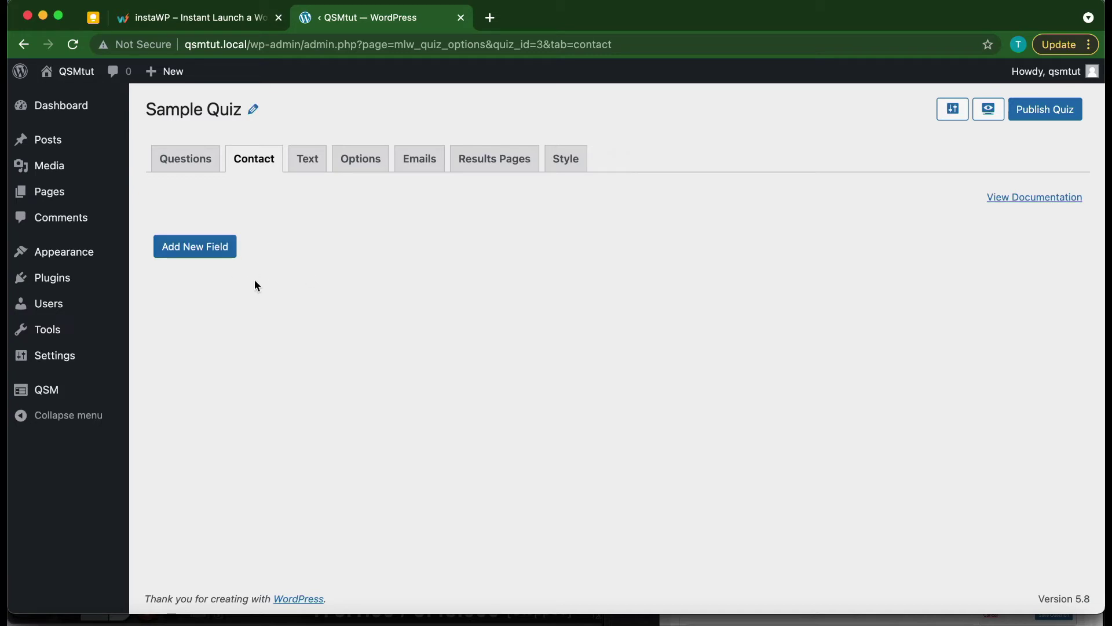
left_click(193, 254)
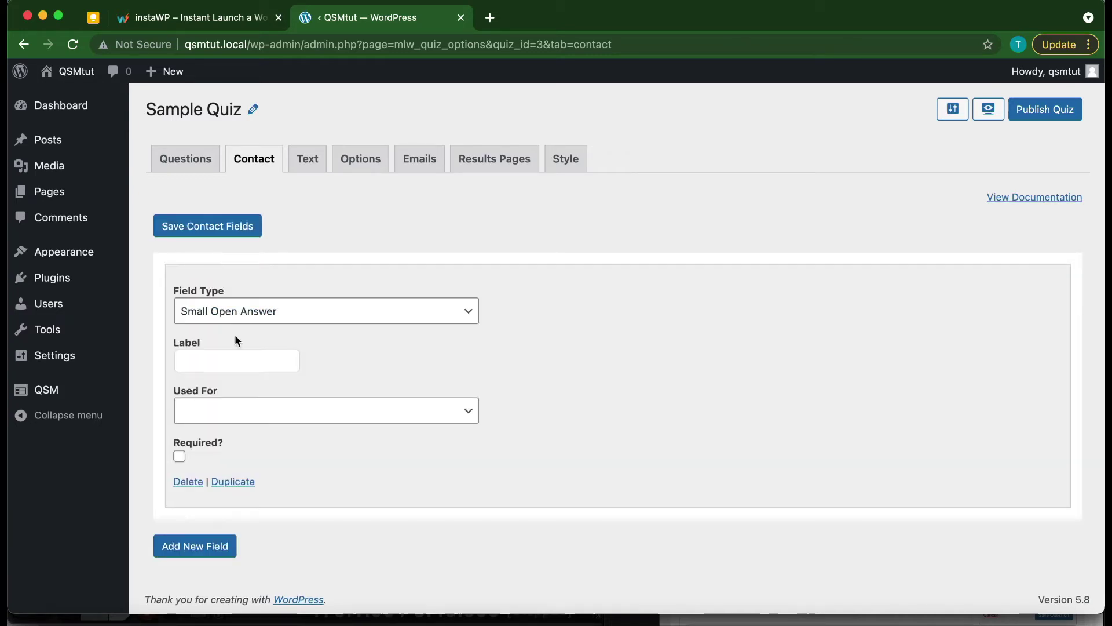
left_click(230, 359)
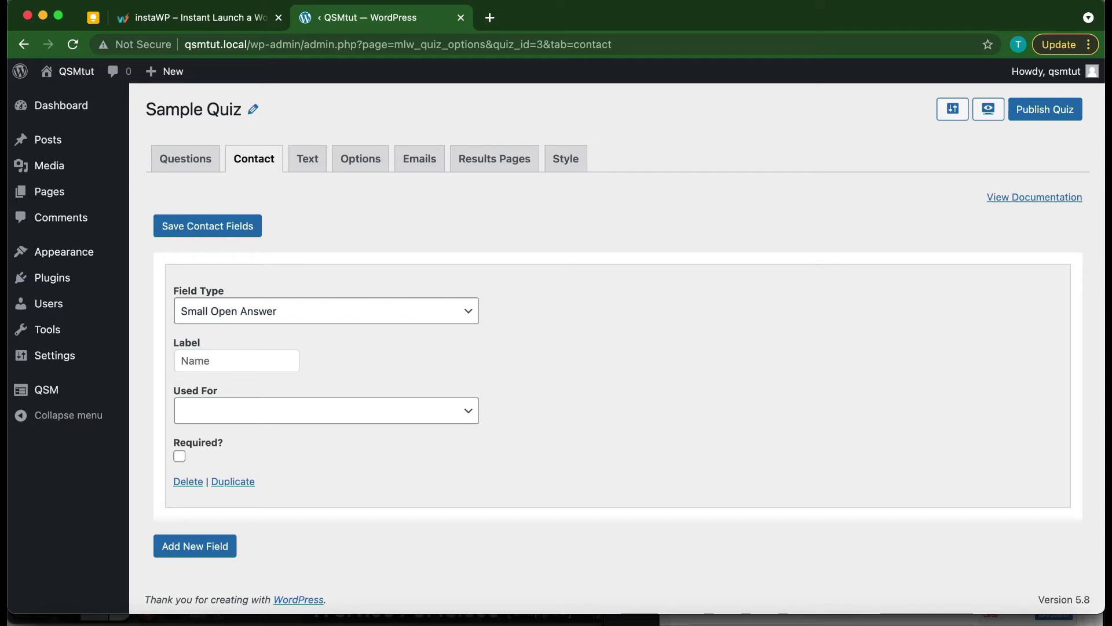
left_click(243, 418)
left_click(251, 432)
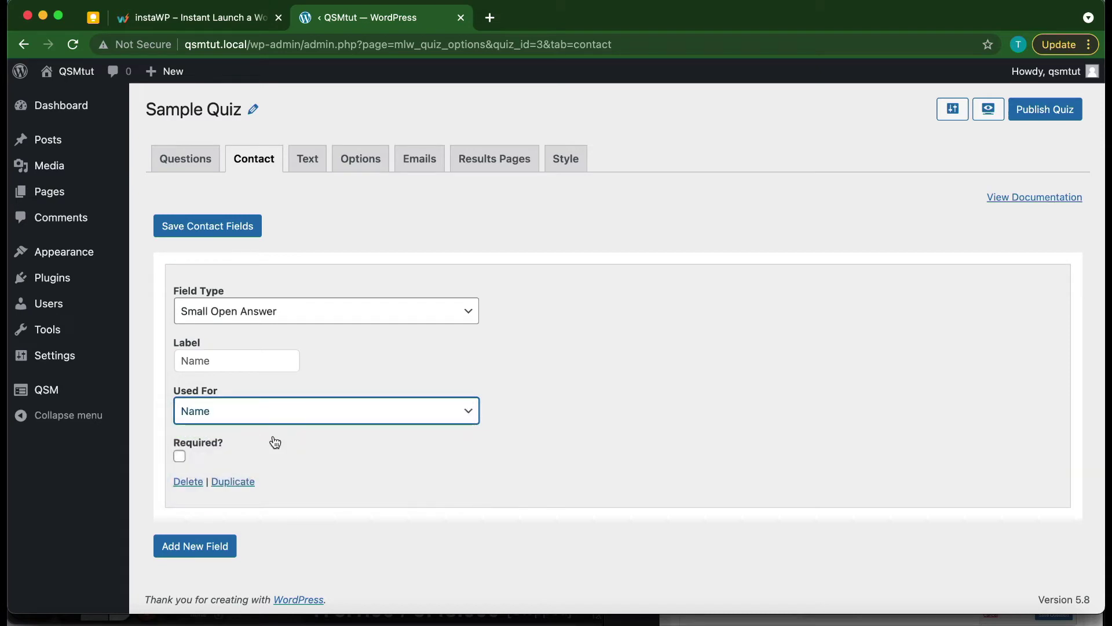
left_click(180, 456)
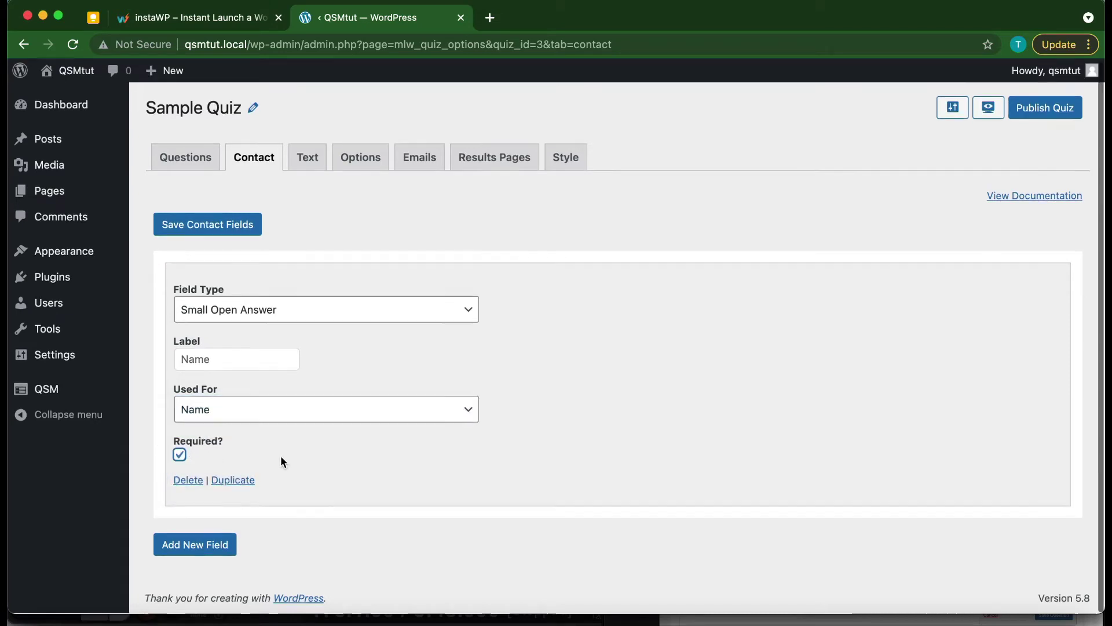
Step: Add a required Email-type contact field labelled Email and used for Email, and save the contact fields
left_click(203, 552)
scroll(256, 534, "down", 2)
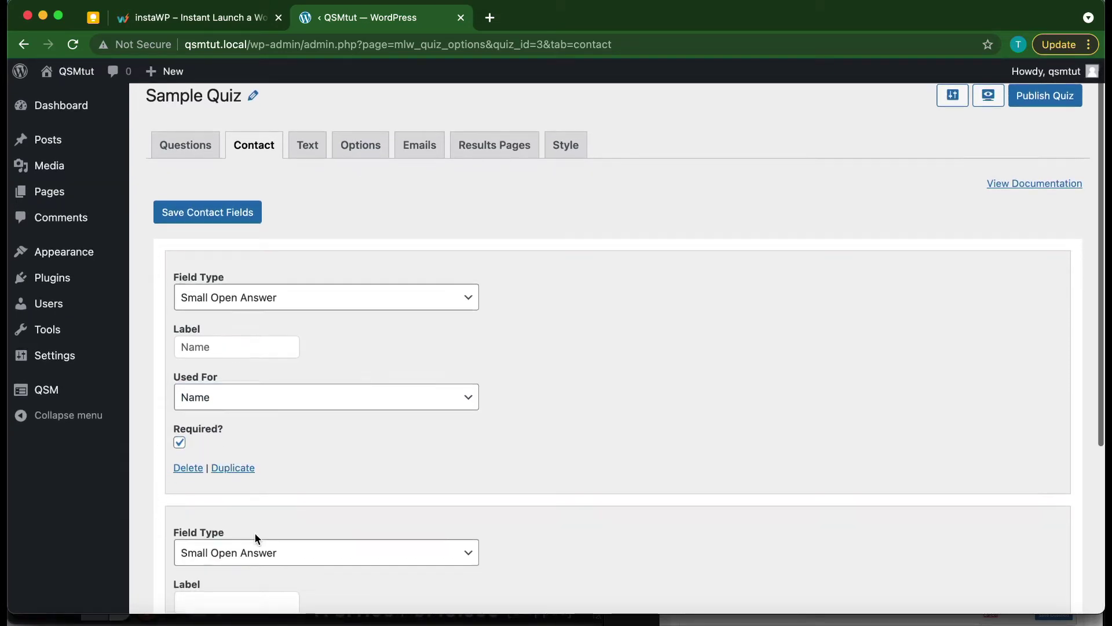
scroll(255, 537, "down", 3)
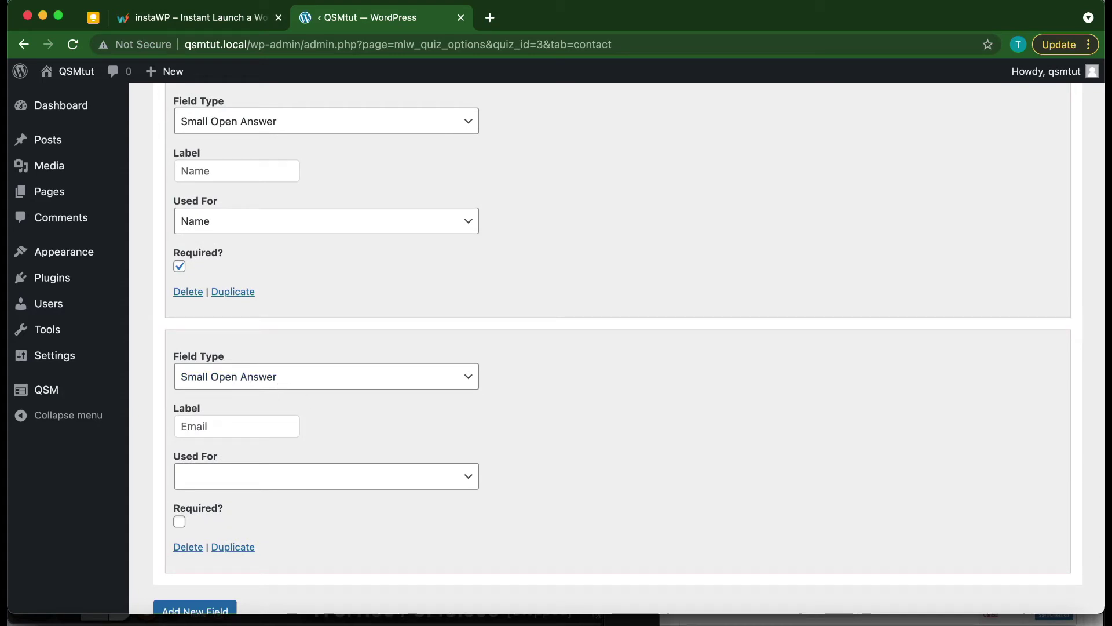
left_click(201, 476)
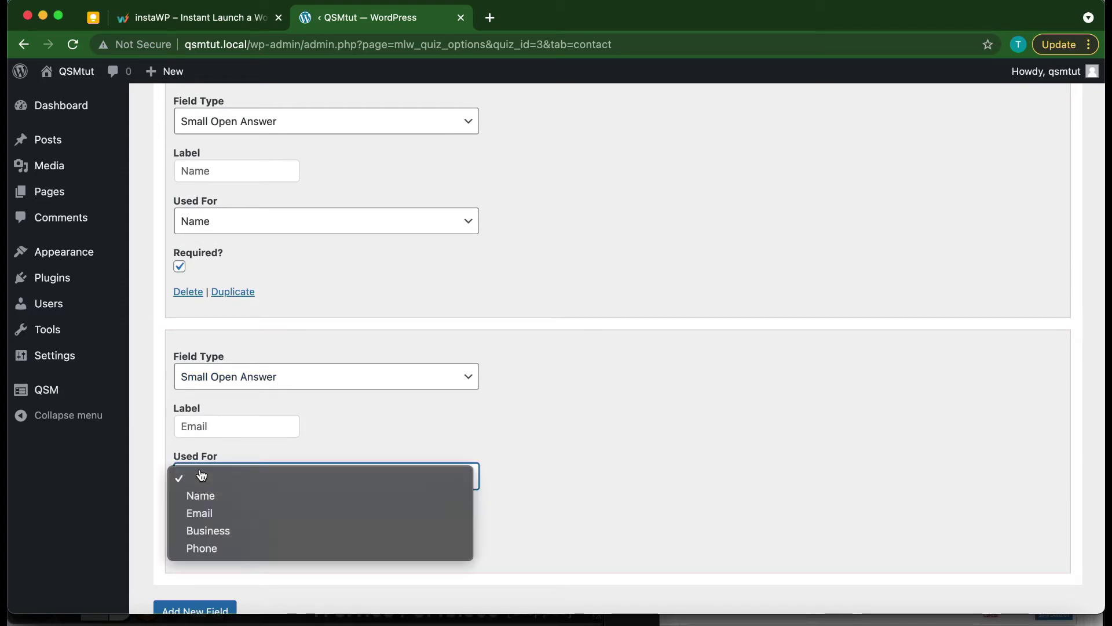
left_click(223, 514)
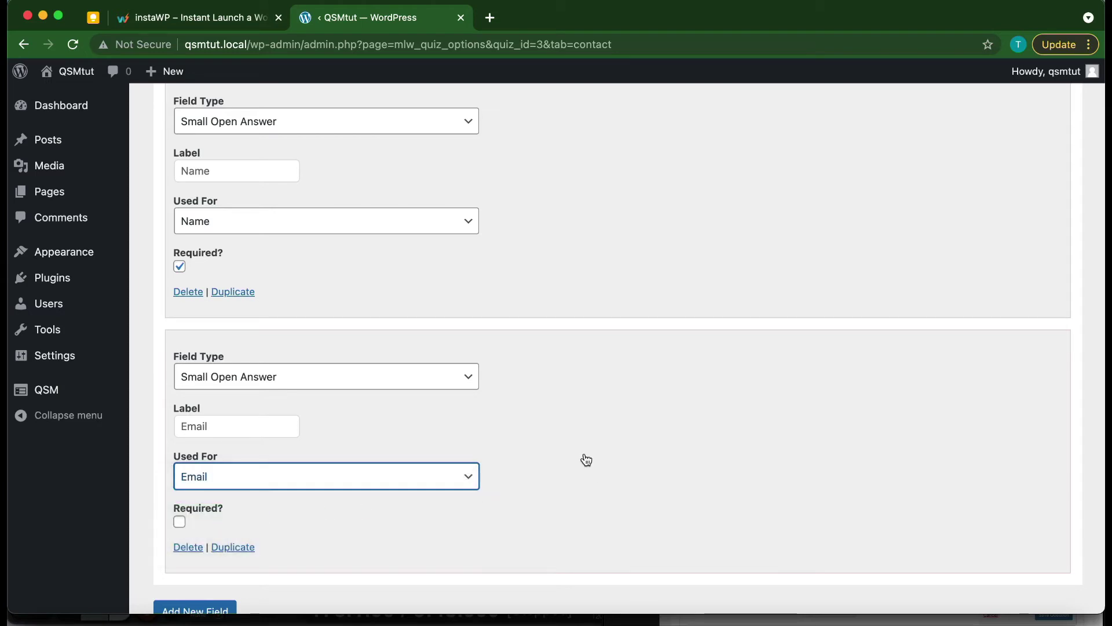
left_click(456, 376)
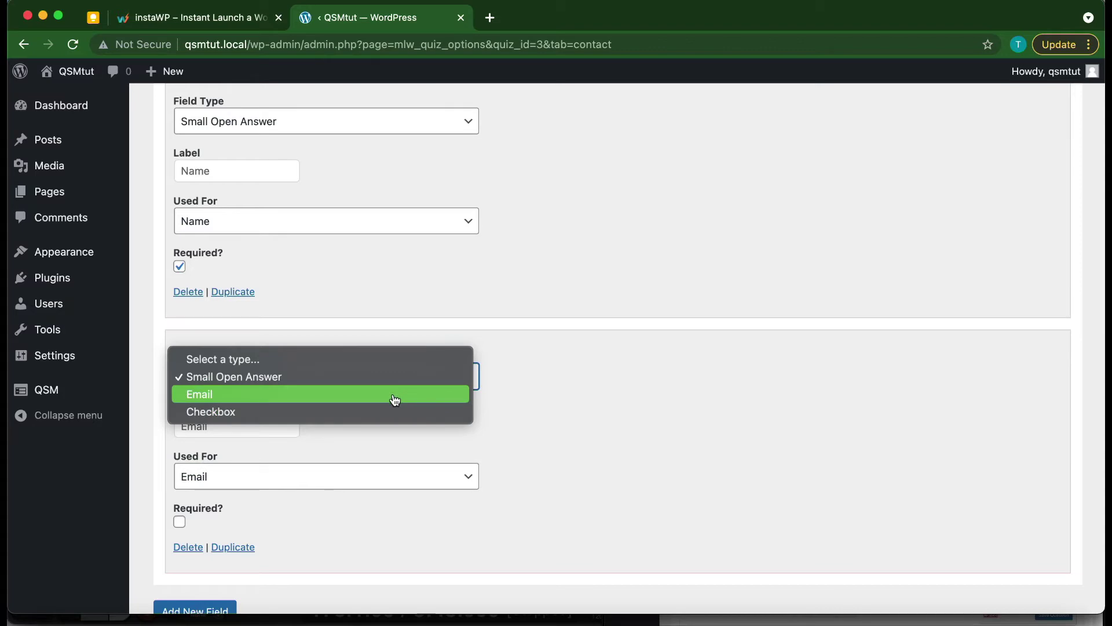
left_click(394, 399)
scroll(509, 335, "down", 2)
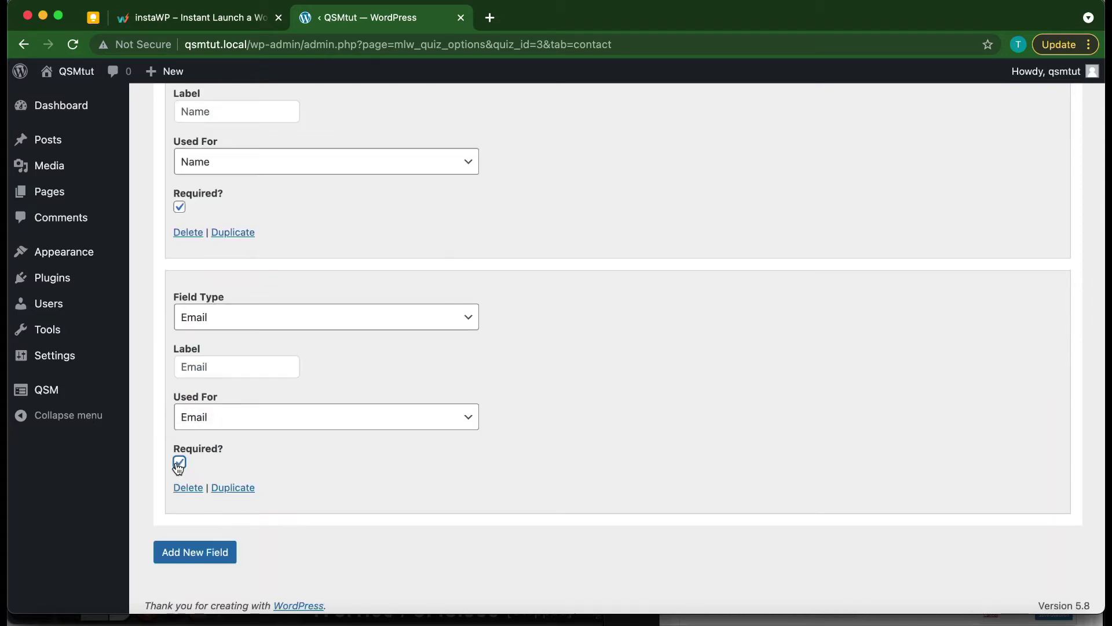
scroll(414, 443, "up", 5)
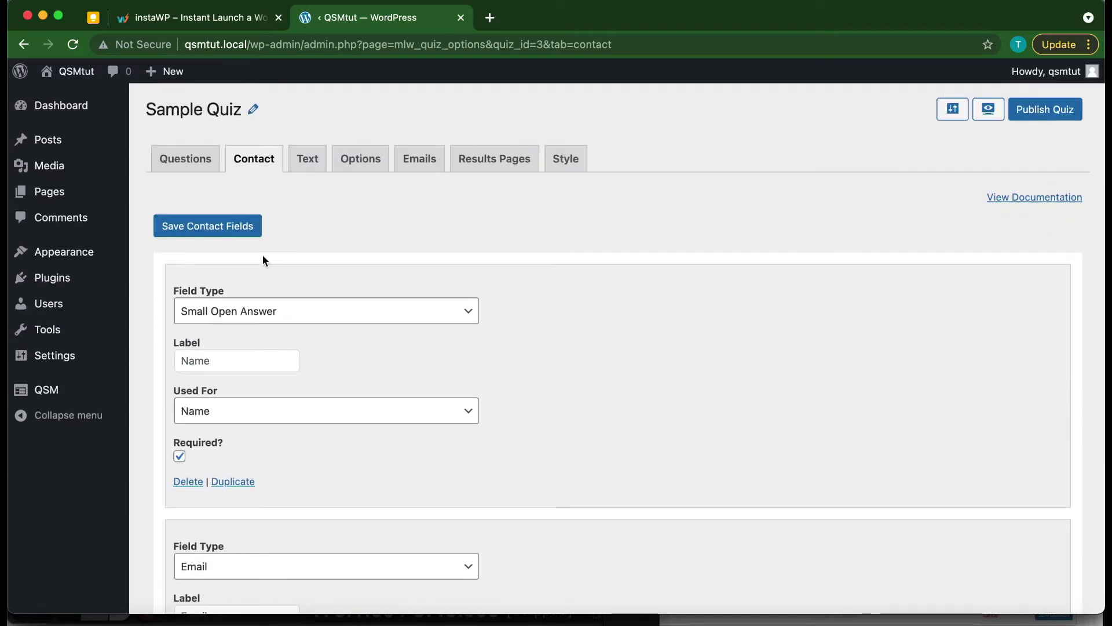
left_click(218, 231)
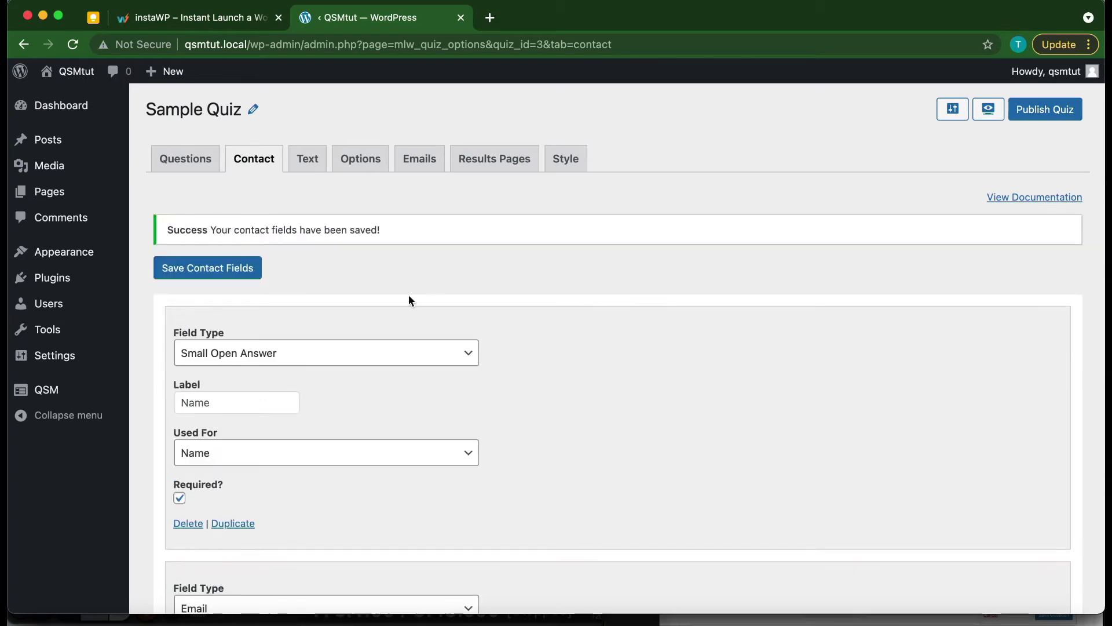
Step: Open the quiz's text settings and look through the message types that can be customized
left_click(307, 160)
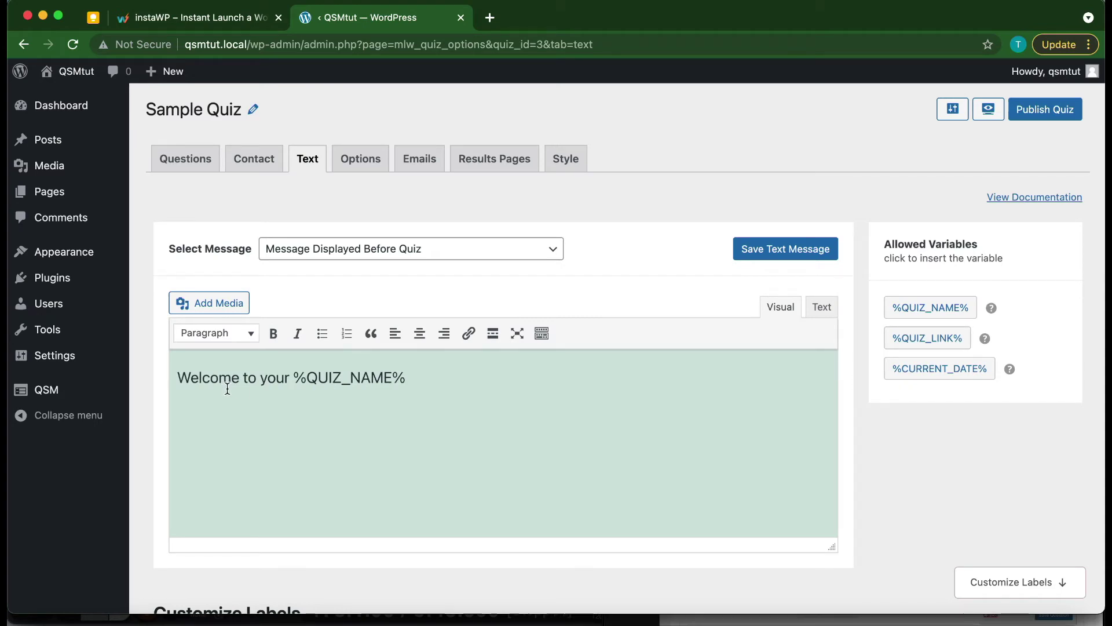
left_click(391, 259)
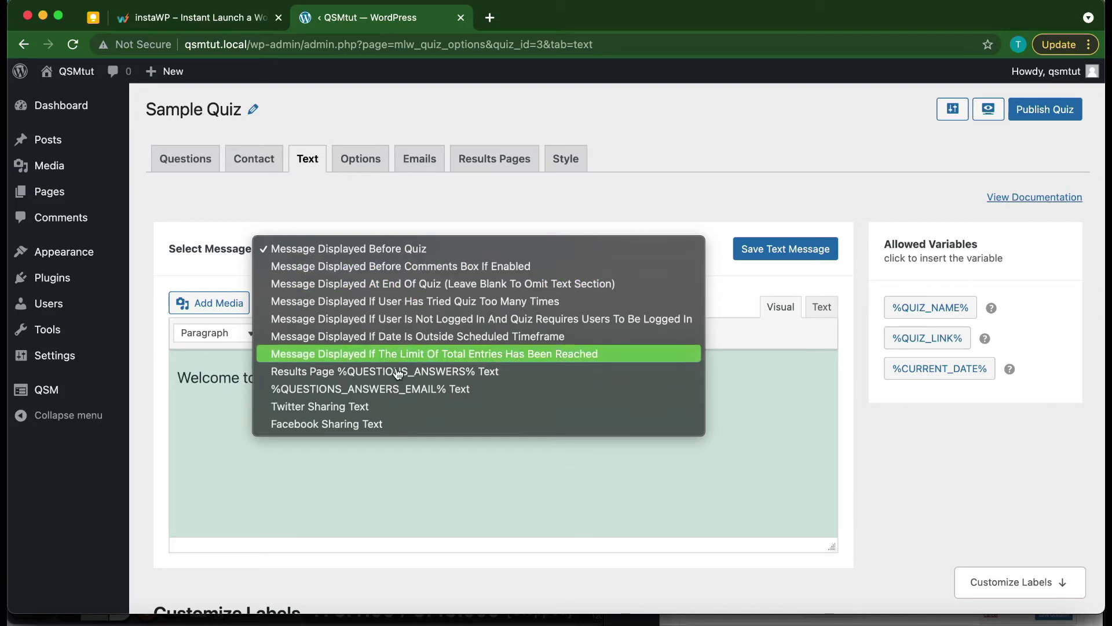
left_click(502, 467)
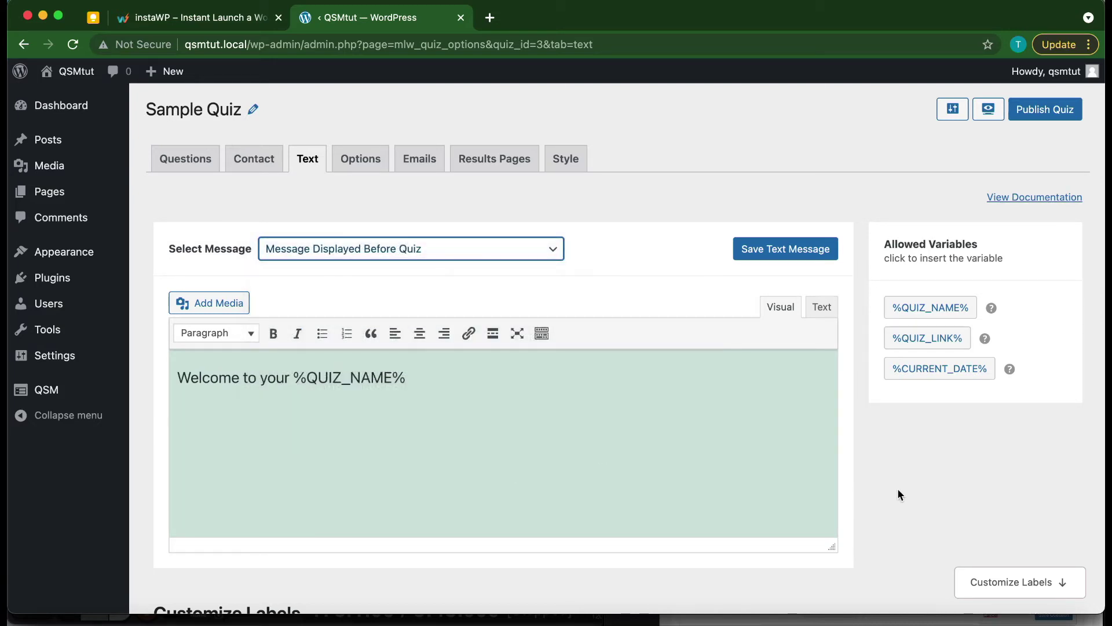
Step: Try inserting a second %QUIZ_NAME% variable at the end of the message displayed before the quiz, and delete it again
left_click(677, 439)
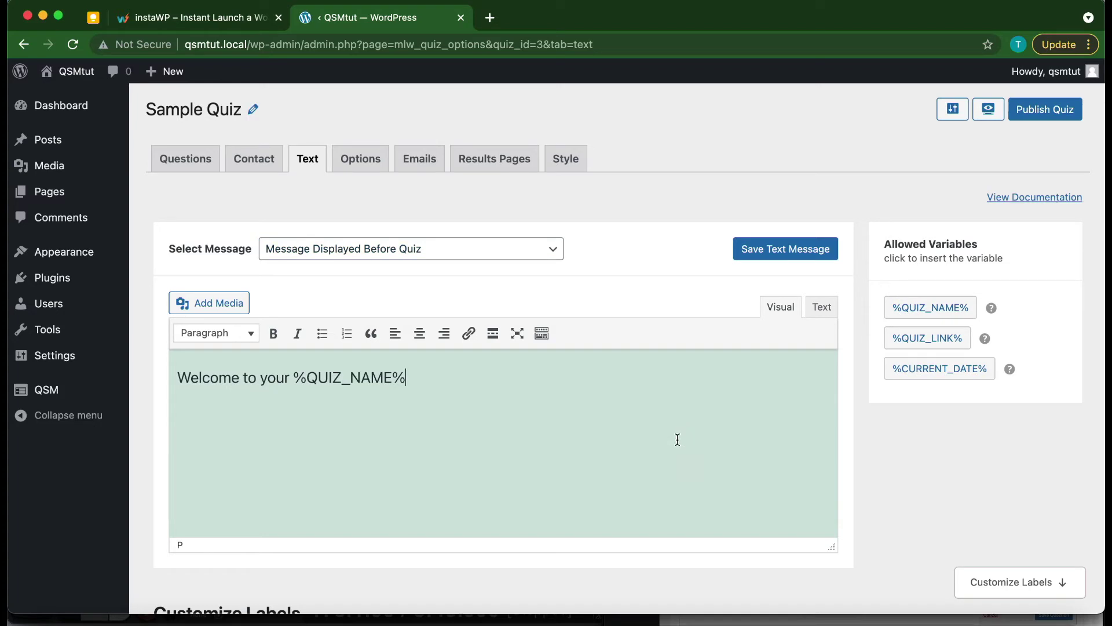
left_click(920, 308)
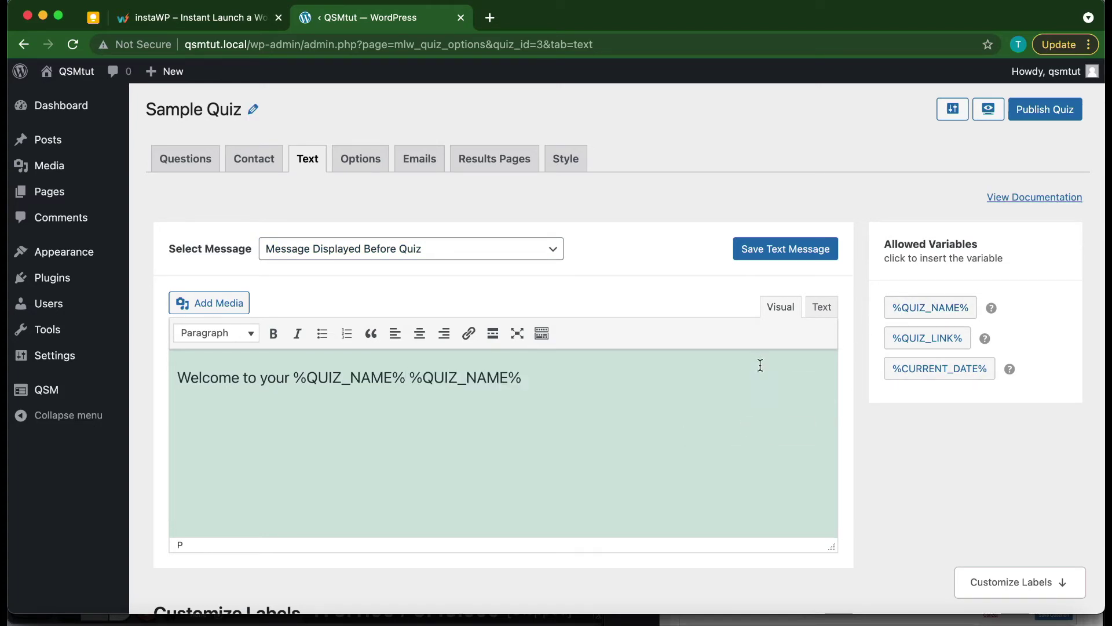
key("BackSpace")
key("BackSpace")
key("BackSpace")
key("BackSpace")
key("BackSpace")
key("BackSpace")
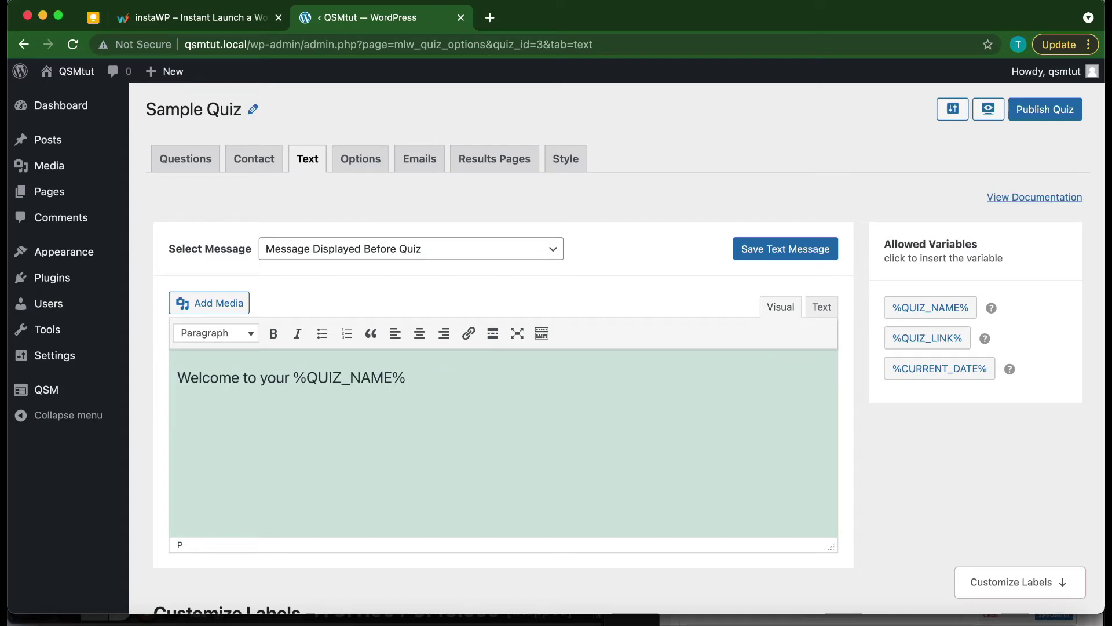
Step: Add the line "Please do not cheat!" below the welcome line in the message displayed before the quiz
scroll(923, 435, "down", 1)
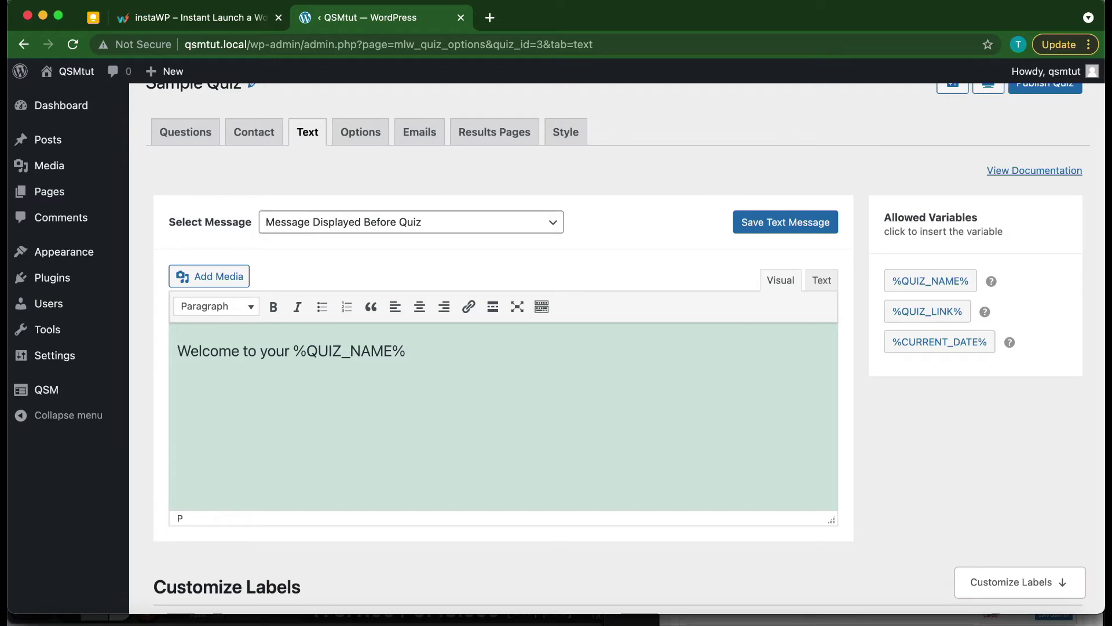
type("do not cheat!")
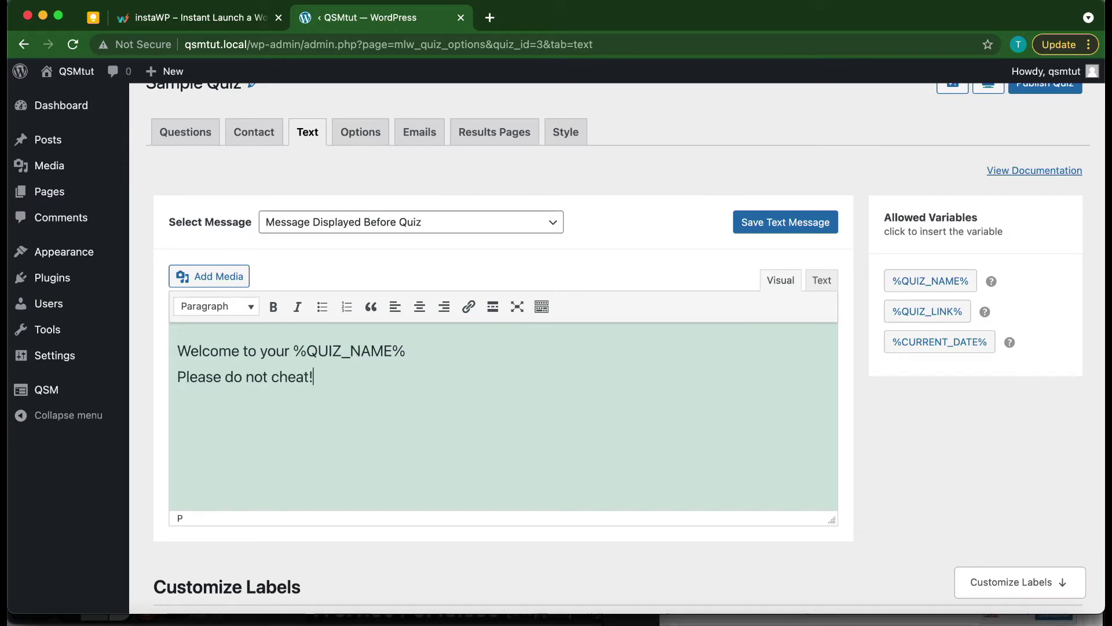
scroll(724, 384, "up", 1)
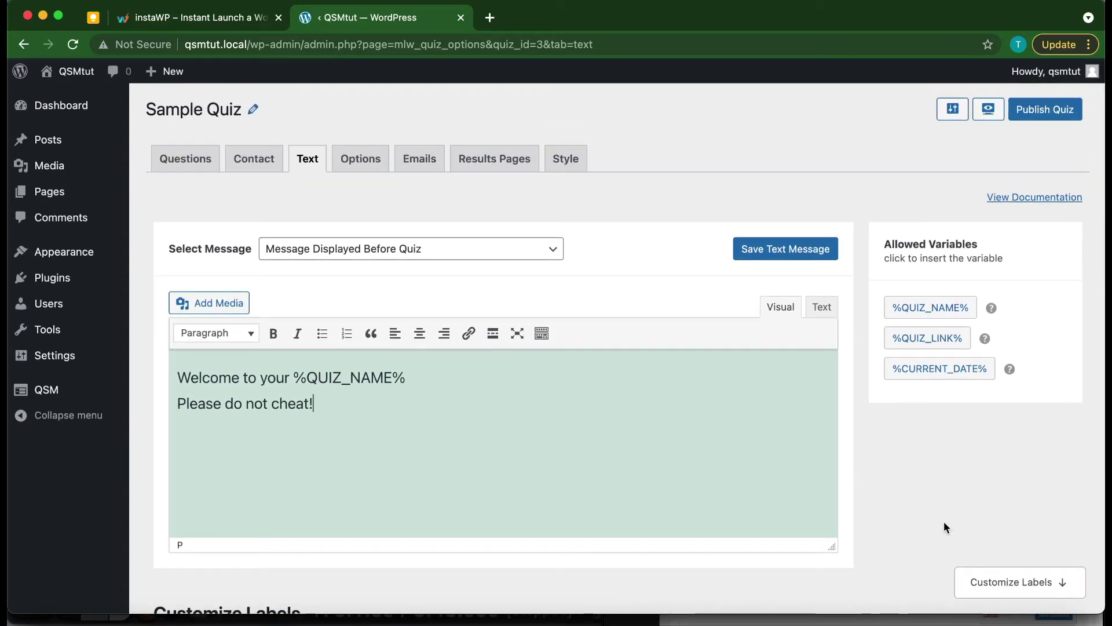
Step: Look over the customizable button, validation and other labels, and save the message displayed before the quiz
left_click(971, 577)
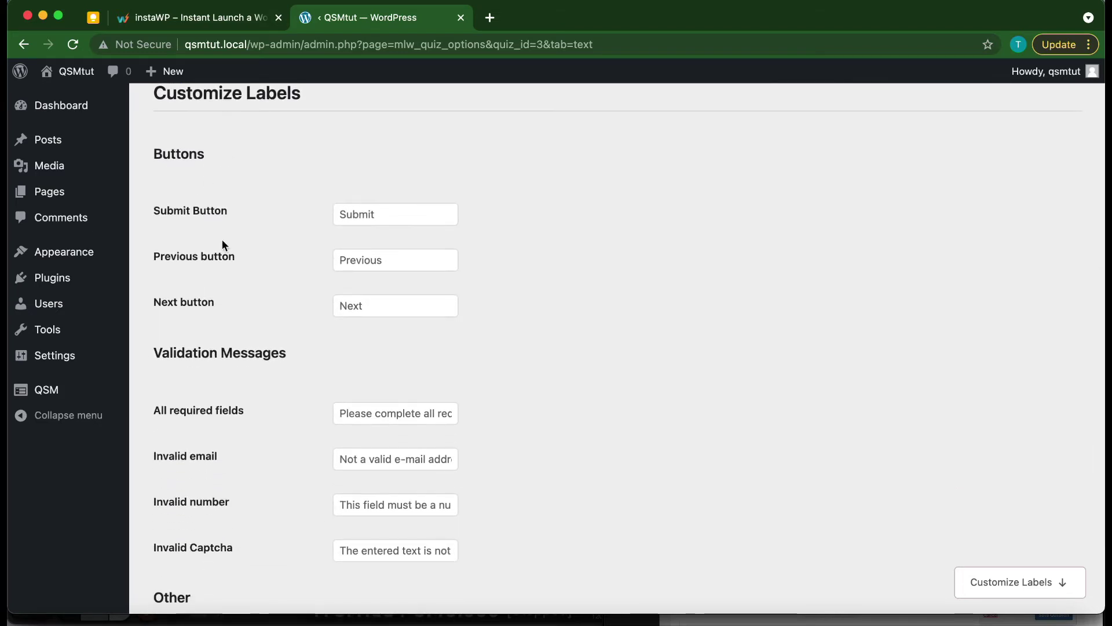
scroll(241, 373, "down", 2)
scroll(133, 435, "down", 3)
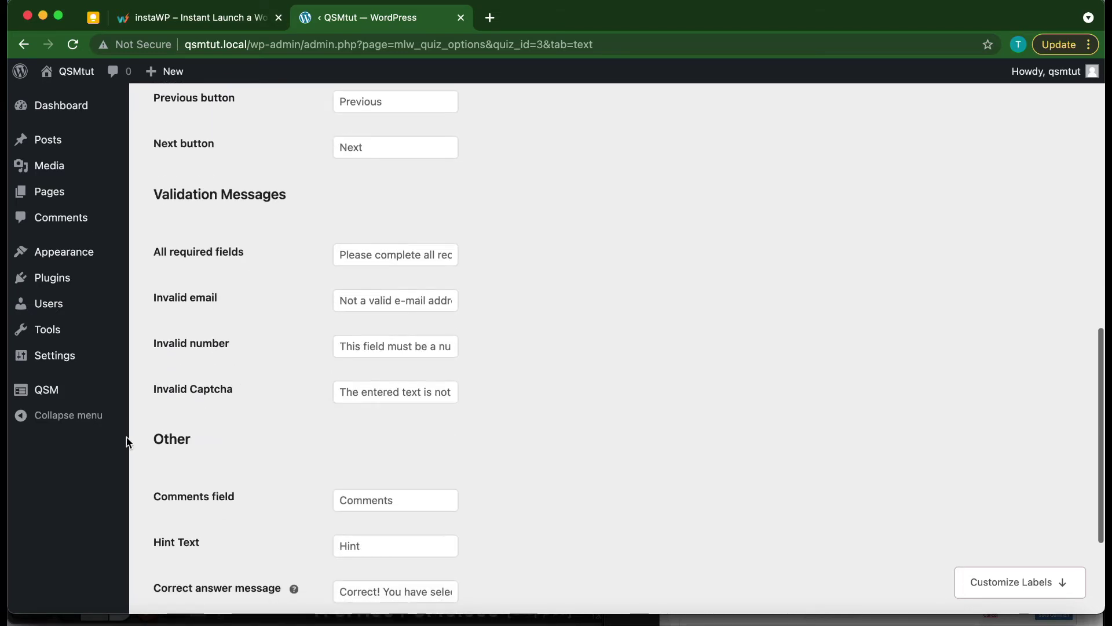
scroll(196, 477, "down", 5)
scroll(196, 478, "up", 10)
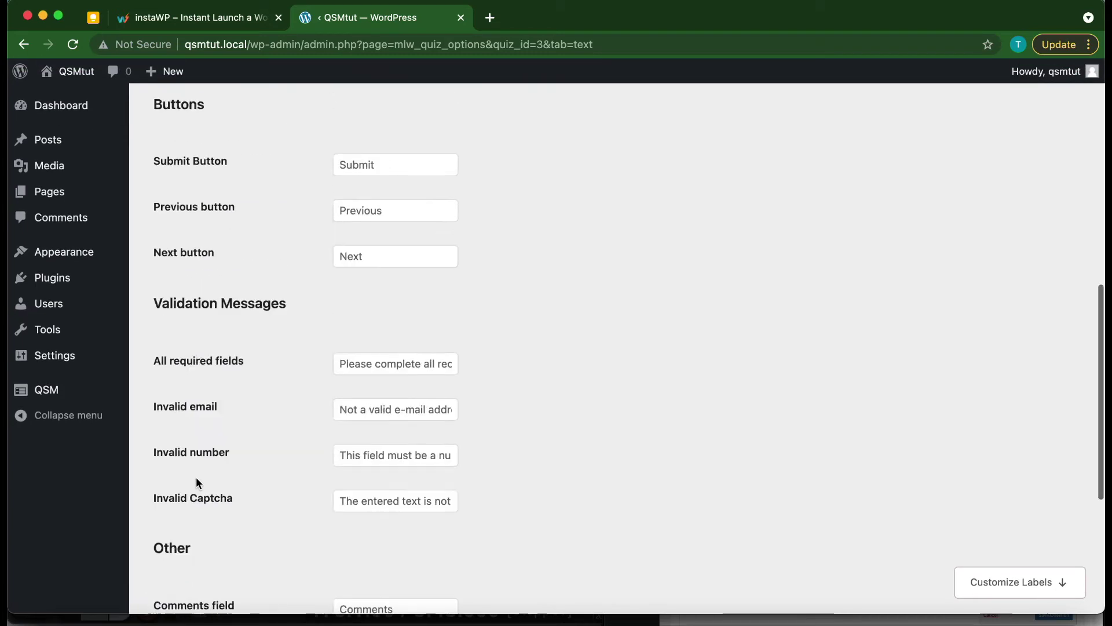
scroll(196, 478, "down", 10)
scroll(419, 298, "up", 15)
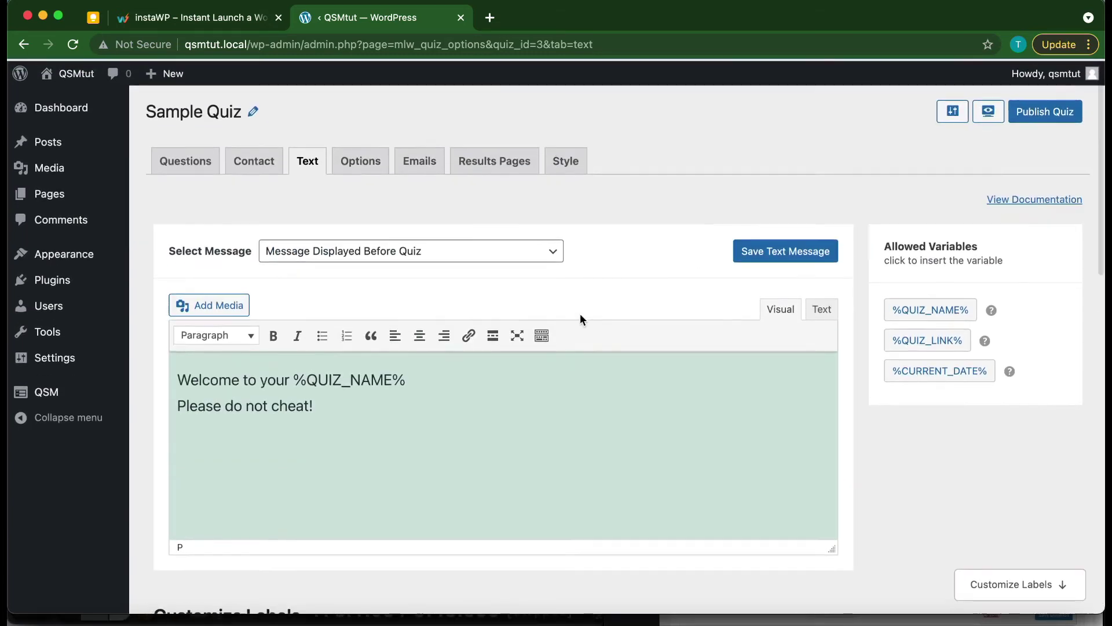
left_click(756, 257)
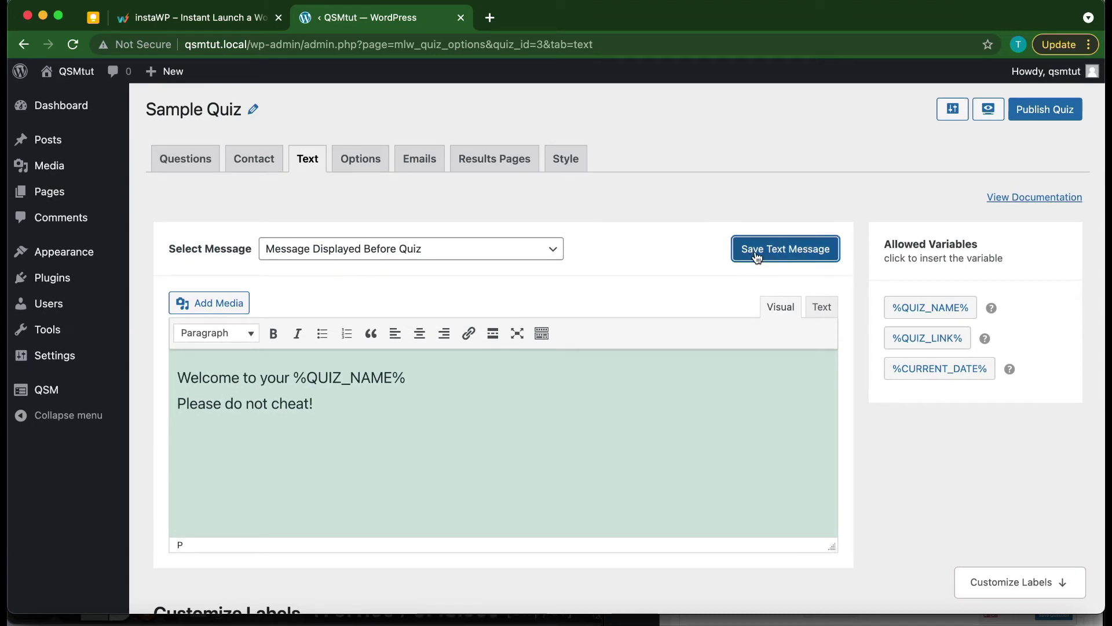
Step: Turn on the progress bar in the quiz options and save the changes
left_click(361, 165)
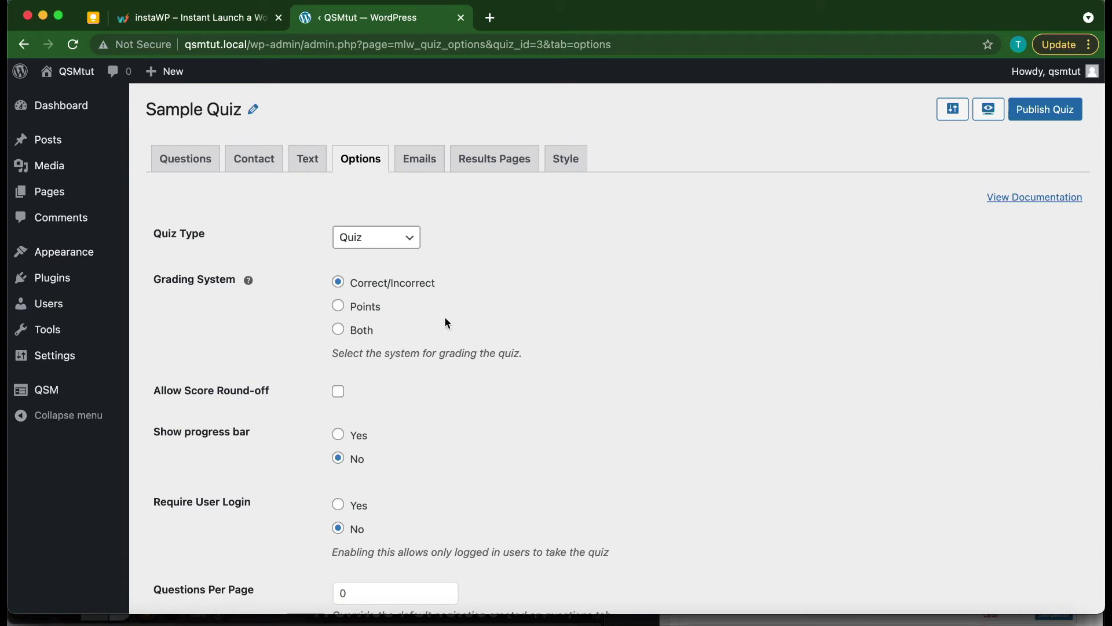
scroll(380, 412, "down", 3)
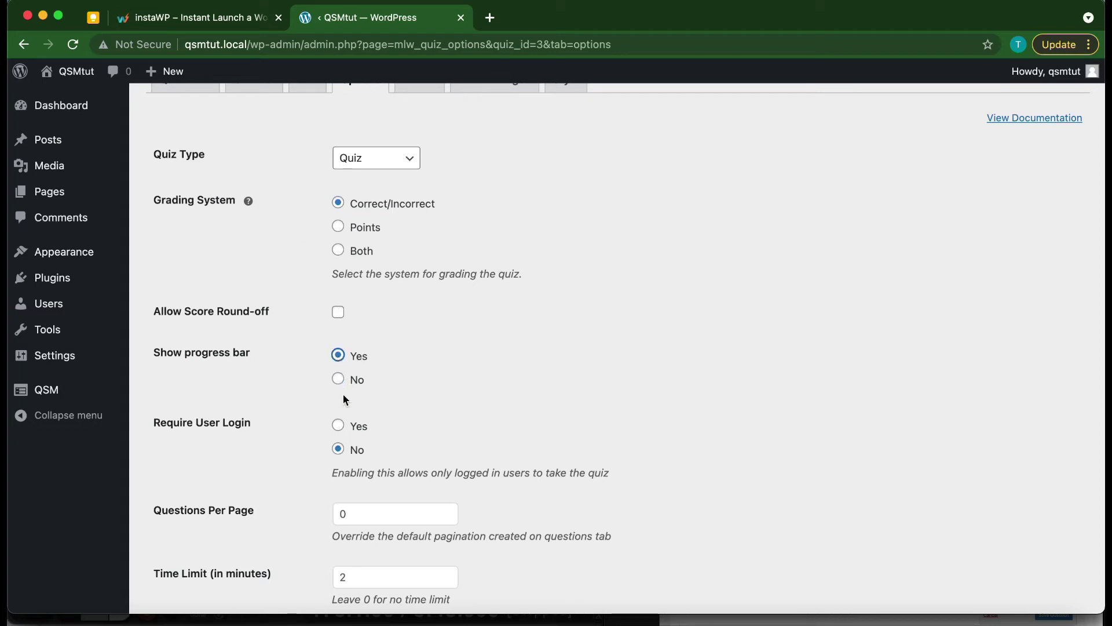
scroll(341, 408, "down", 15)
scroll(340, 411, "down", 17)
scroll(356, 374, "down", 19)
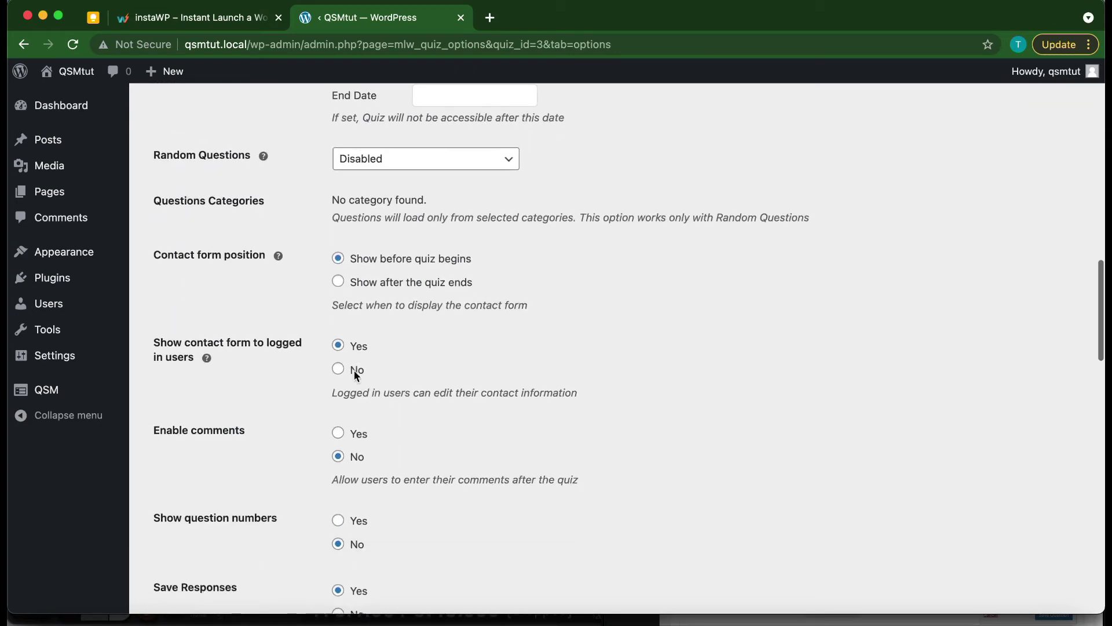
scroll(356, 378, "down", 20)
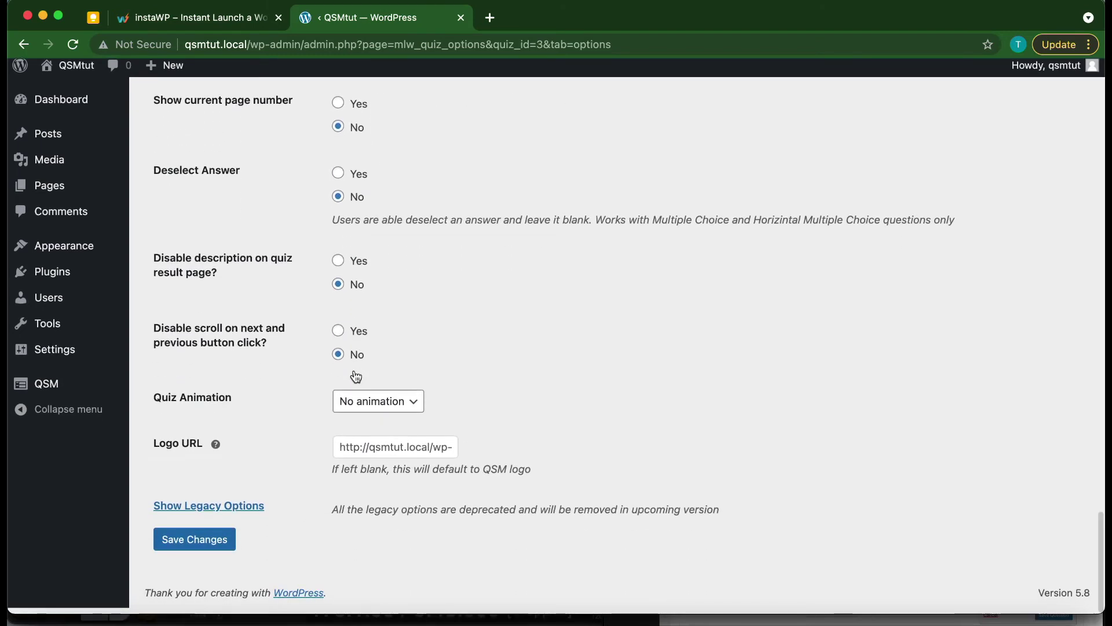
left_click(197, 542)
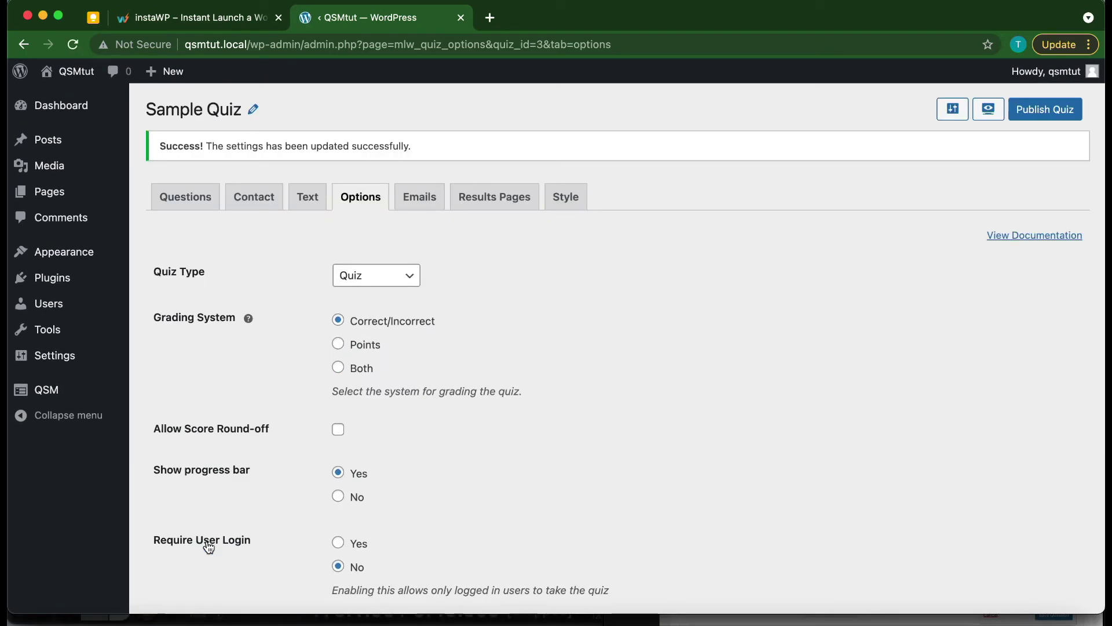
Step: Open the quiz's email settings and look over the first email's conditions, recipient, subject and content
left_click(425, 204)
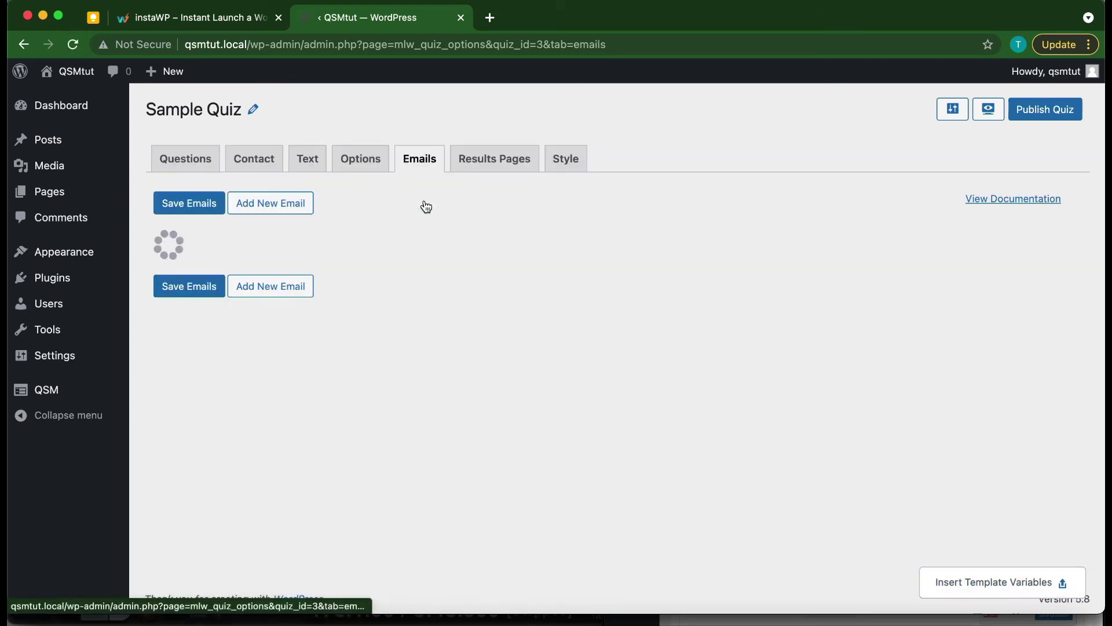
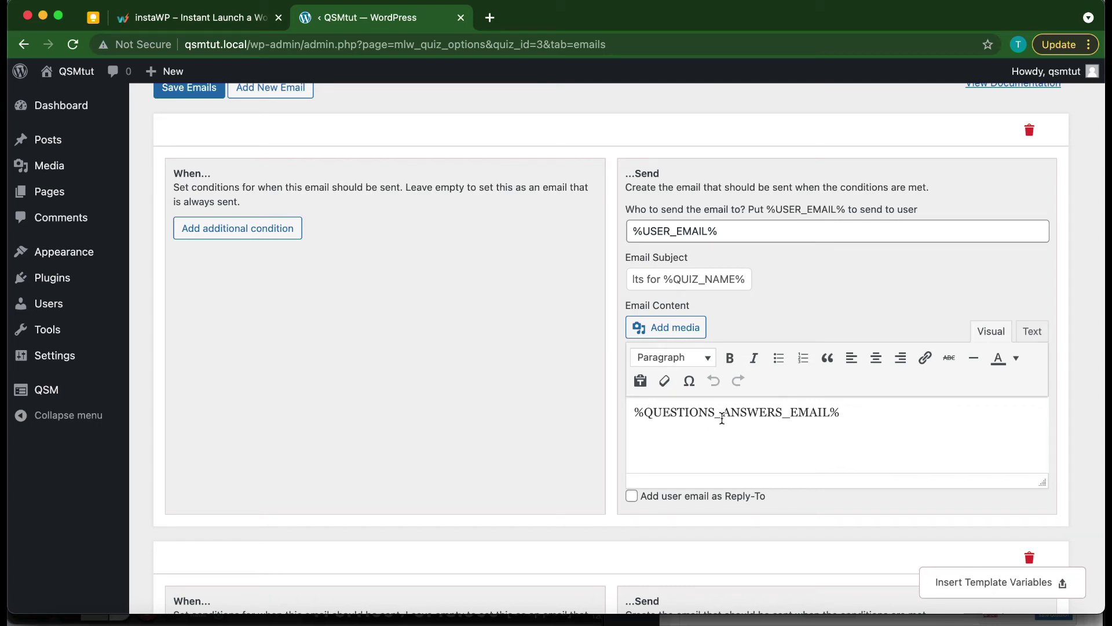
scroll(750, 419, "up", 1)
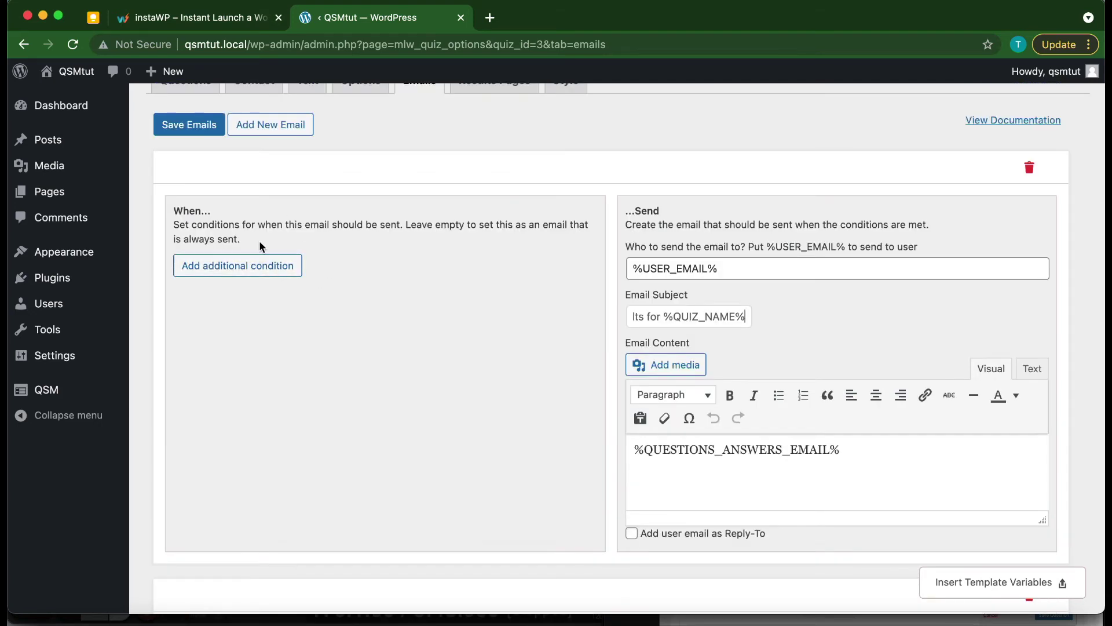
scroll(425, 295, "up", 1)
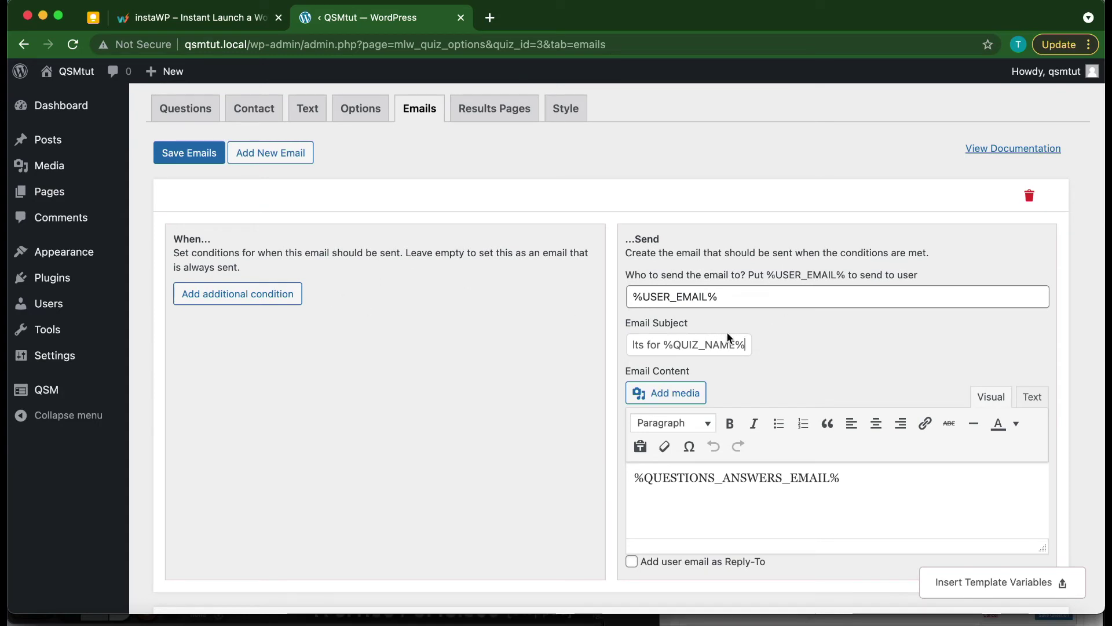
scroll(534, 382, "up", 1)
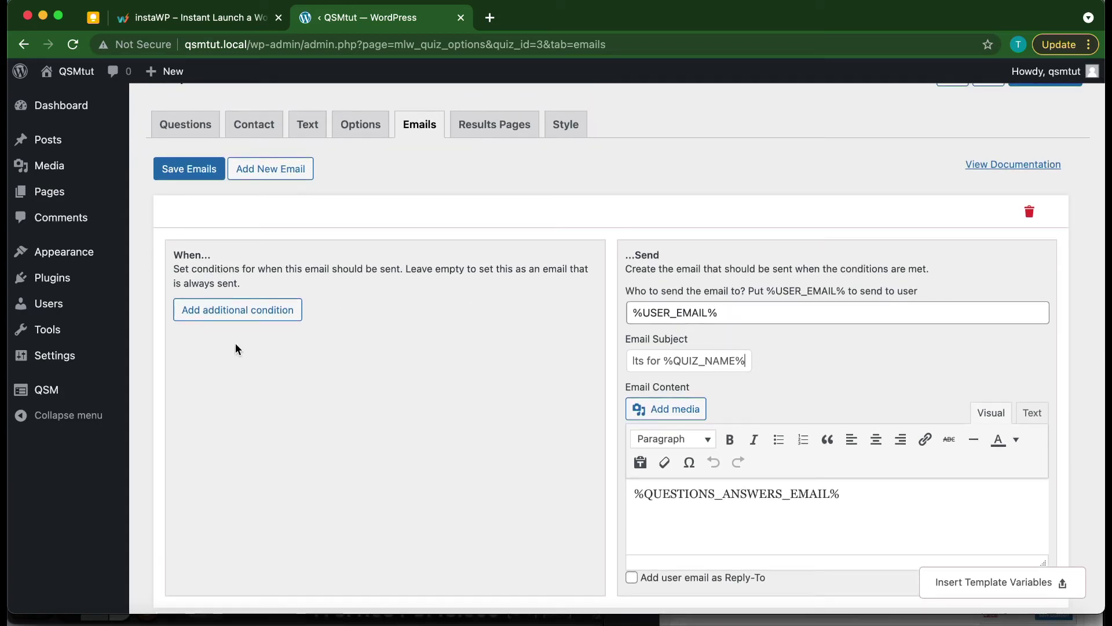
Step: Try a condition on the first email for a correct score percentage greater than 50, and remove it again
left_click(278, 307)
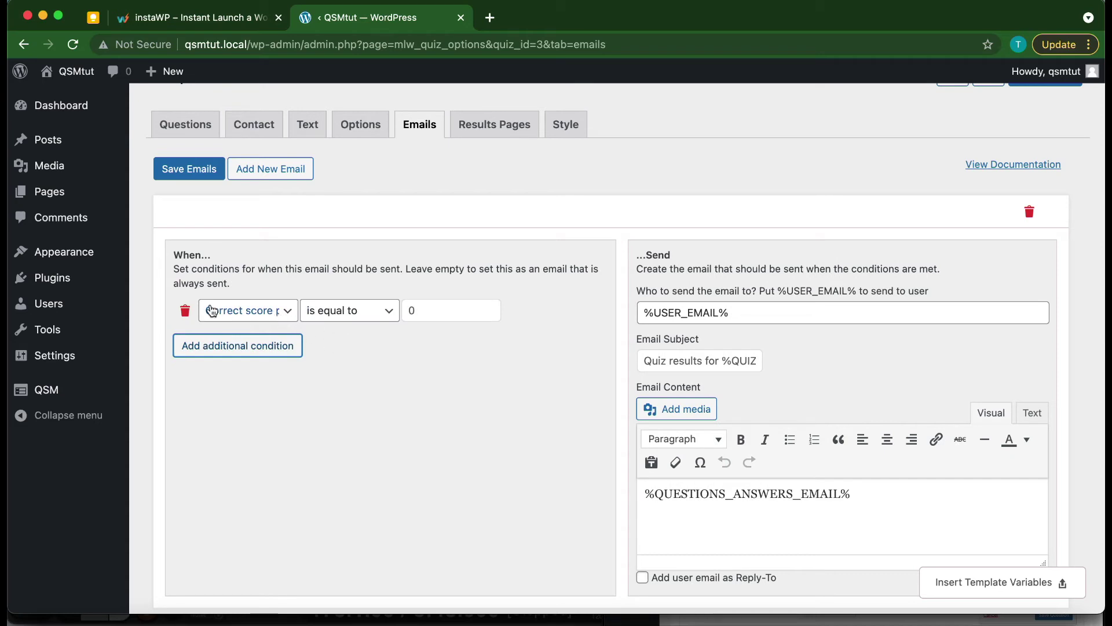
left_click(248, 312)
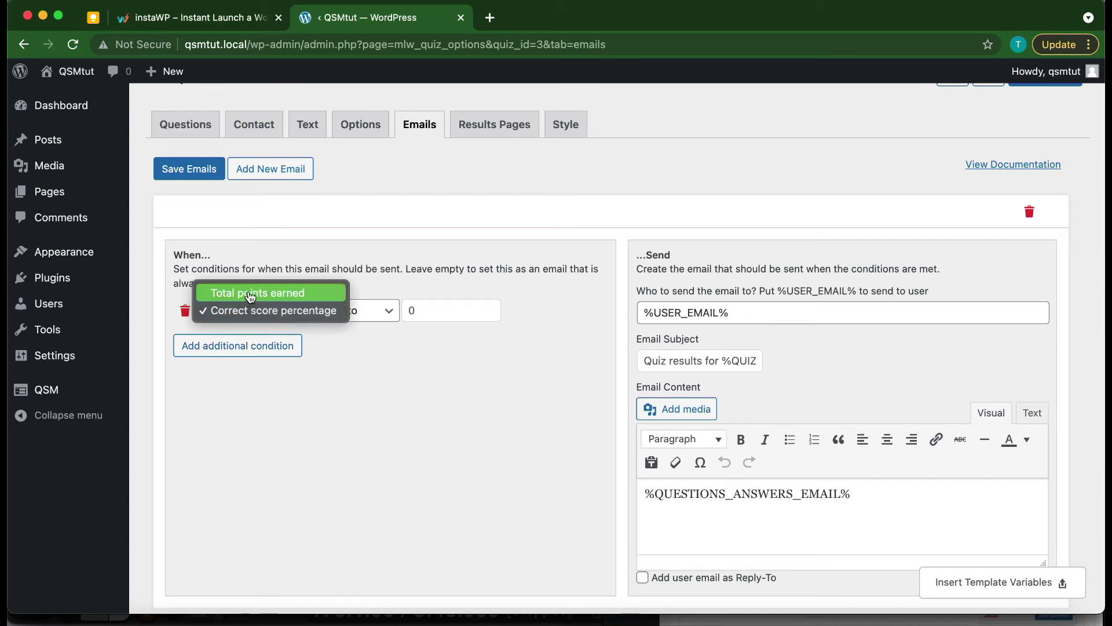
left_click(336, 343)
left_click(358, 320)
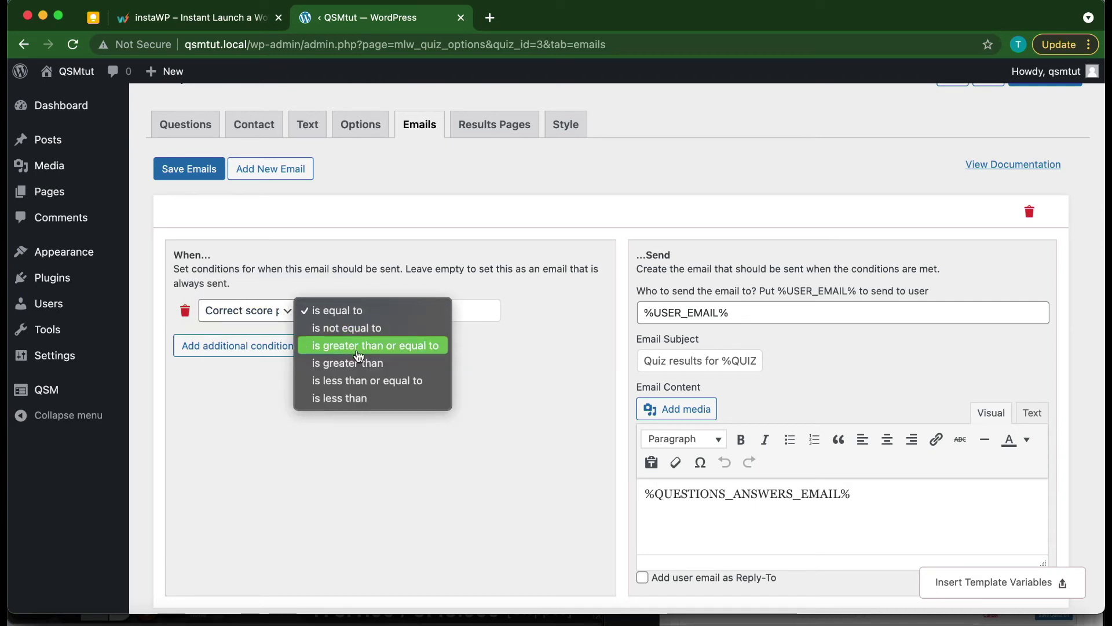
left_click(483, 343)
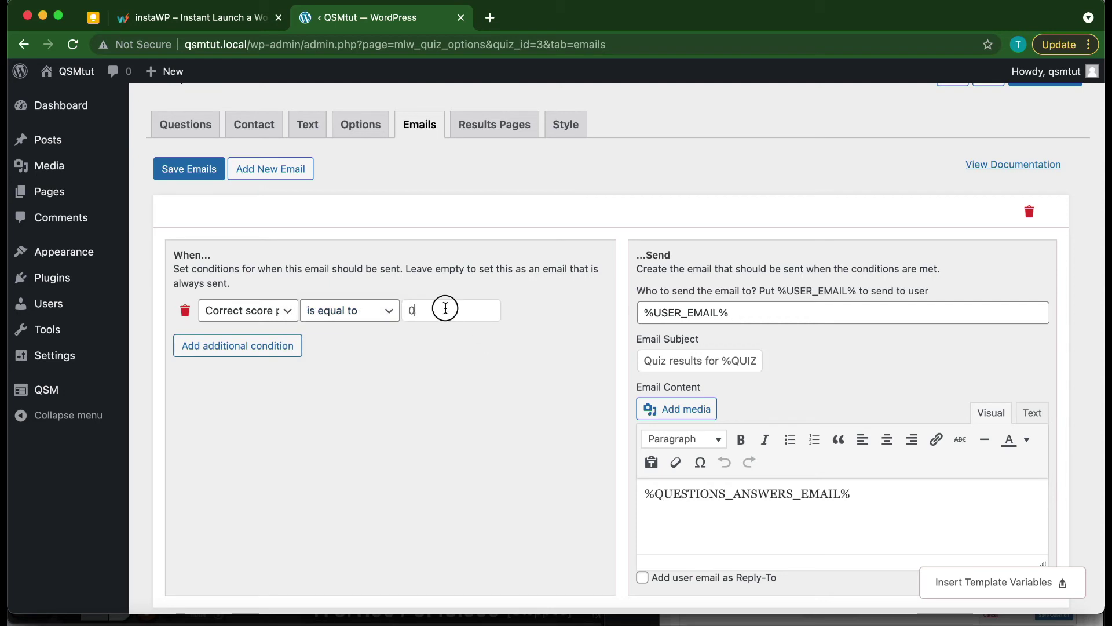
left_click(444, 307)
key("BackSpace")
left_click(347, 310)
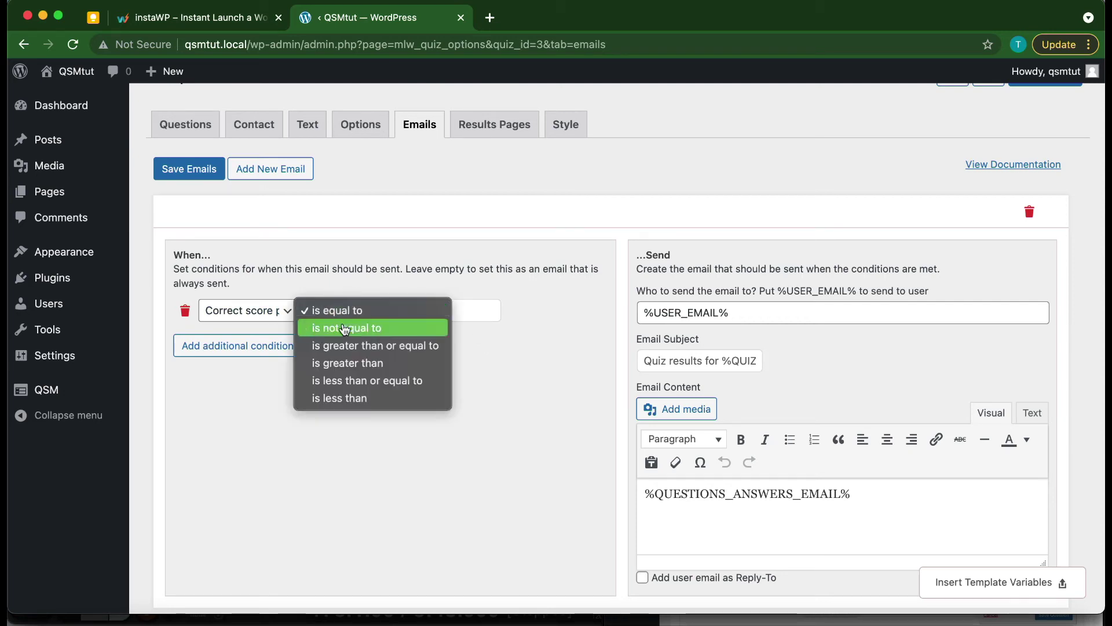
left_click(348, 363)
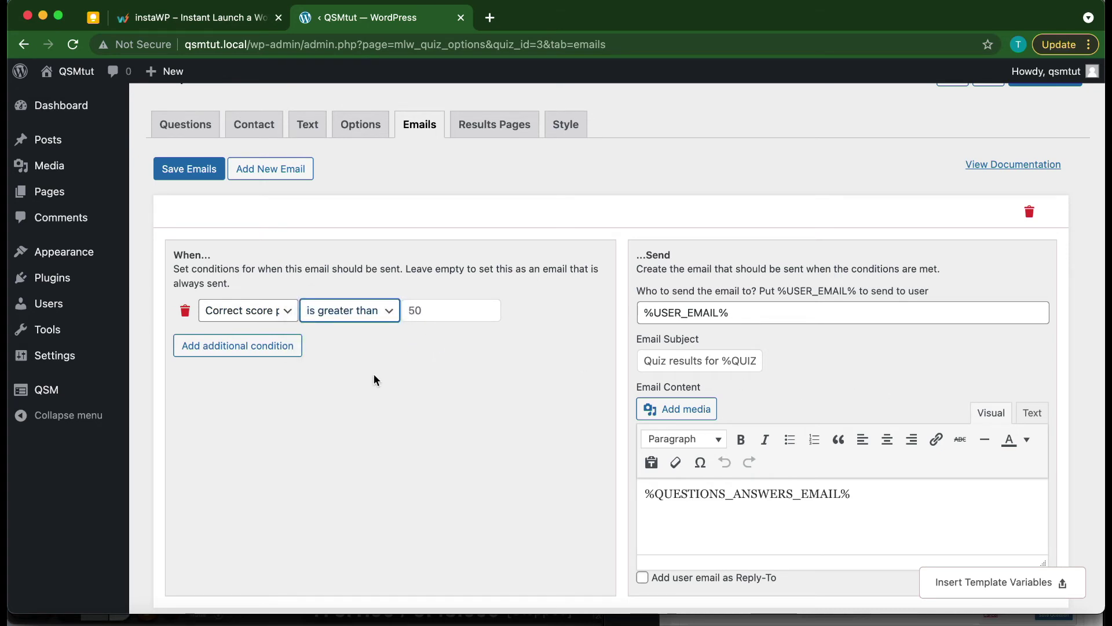
left_click(185, 311)
Step: Add another new email to the quiz, look over the emails and their conditions, and save them
scroll(398, 332, "up", 1)
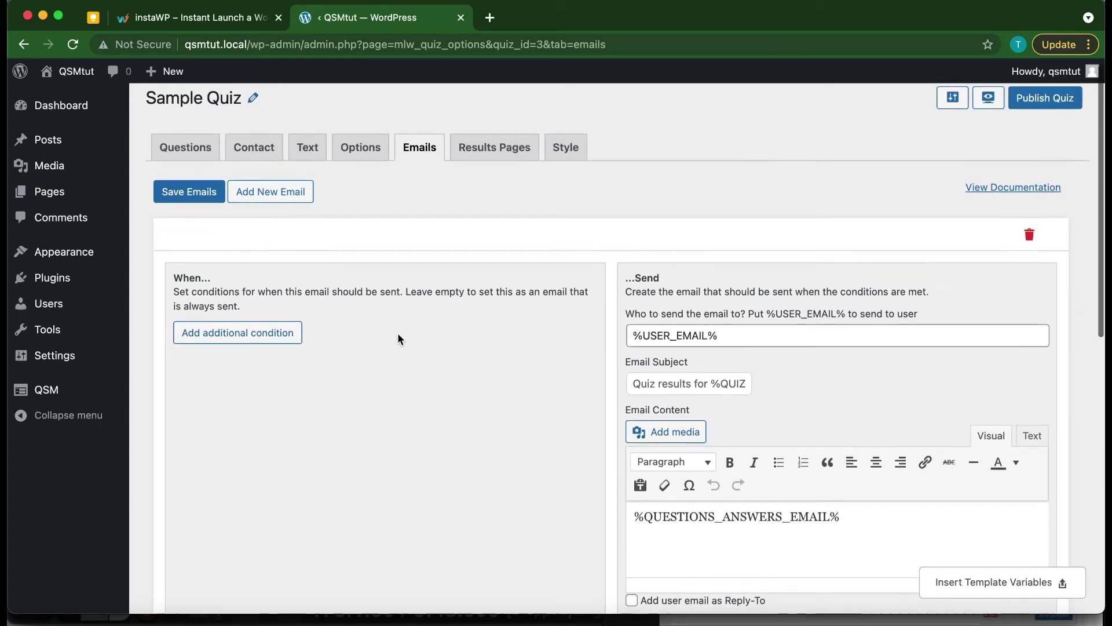
scroll(398, 335, "down", 3)
scroll(328, 335, "up", 2)
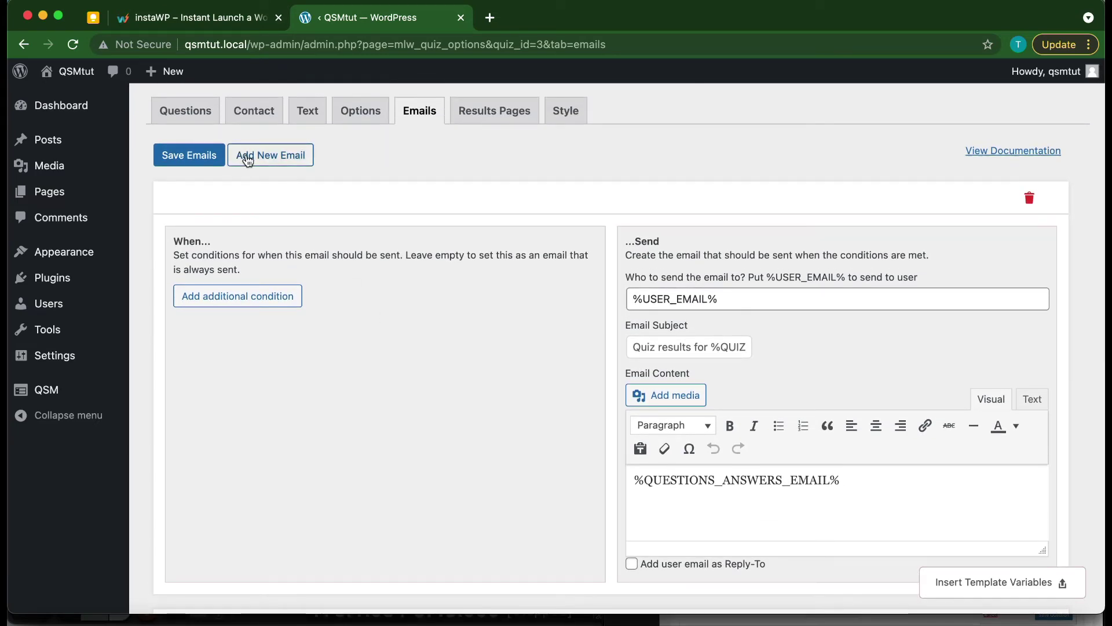
left_click(247, 160)
scroll(623, 479, "down", 15)
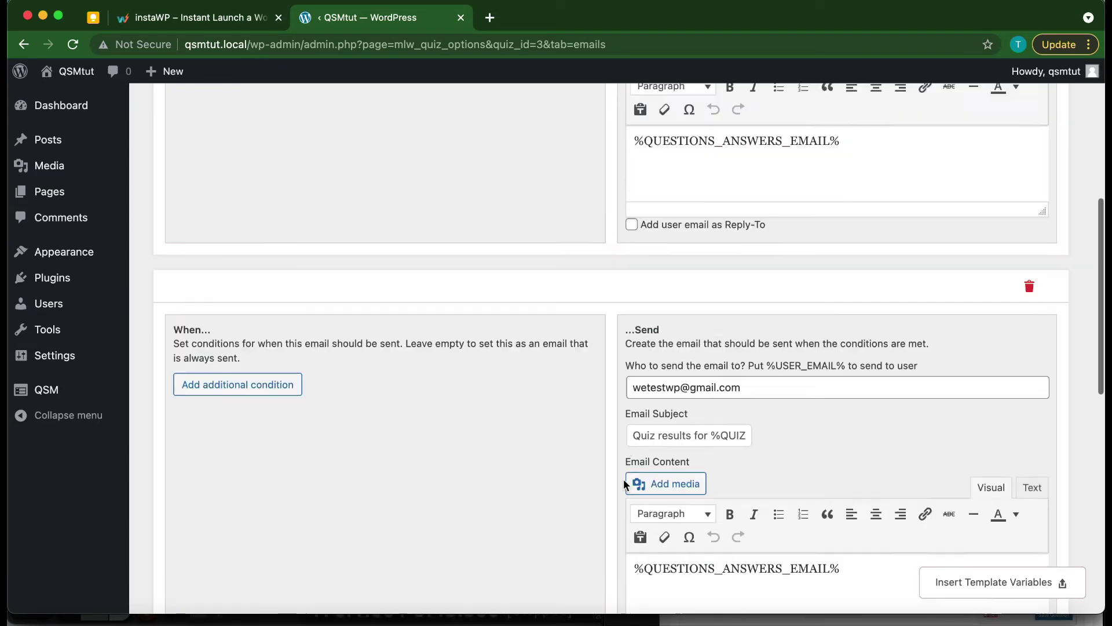
scroll(624, 485, "down", 3)
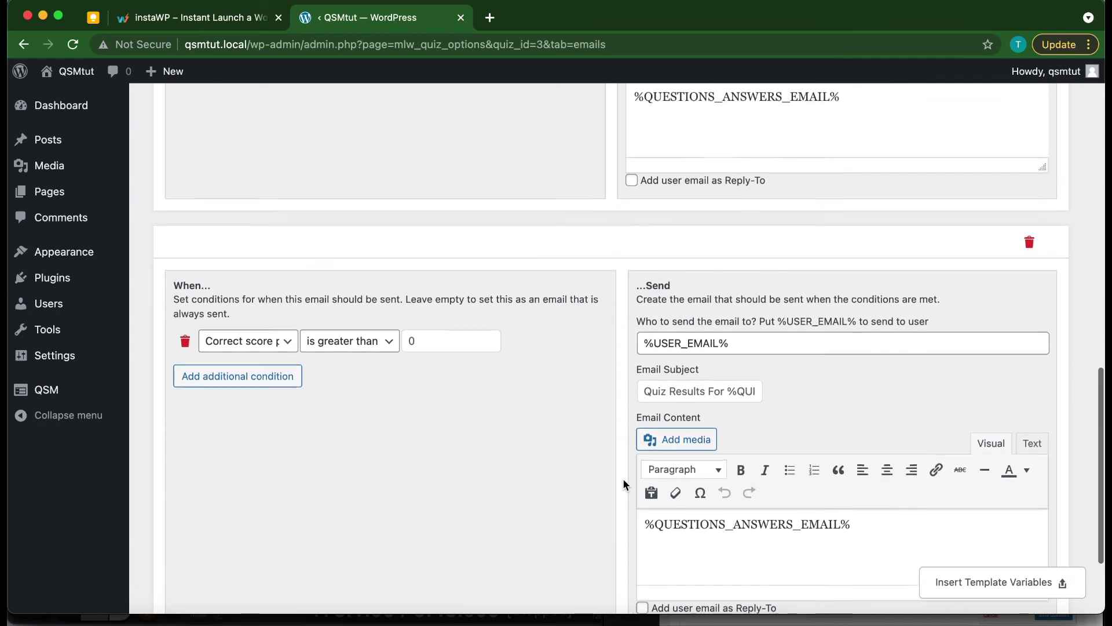
scroll(623, 481, "up", 18)
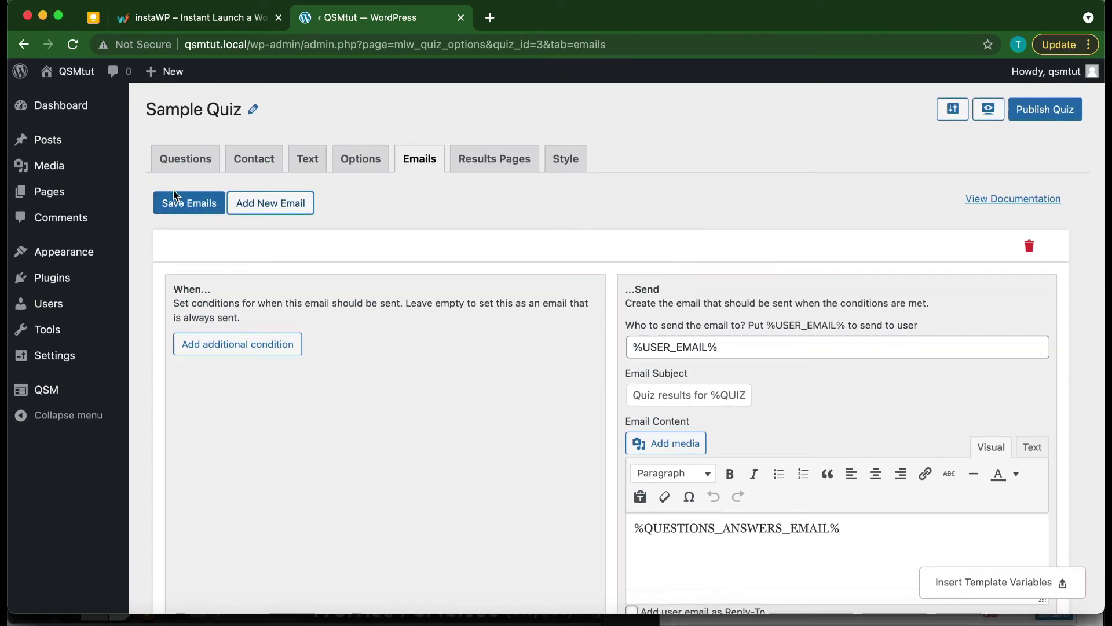
left_click(179, 207)
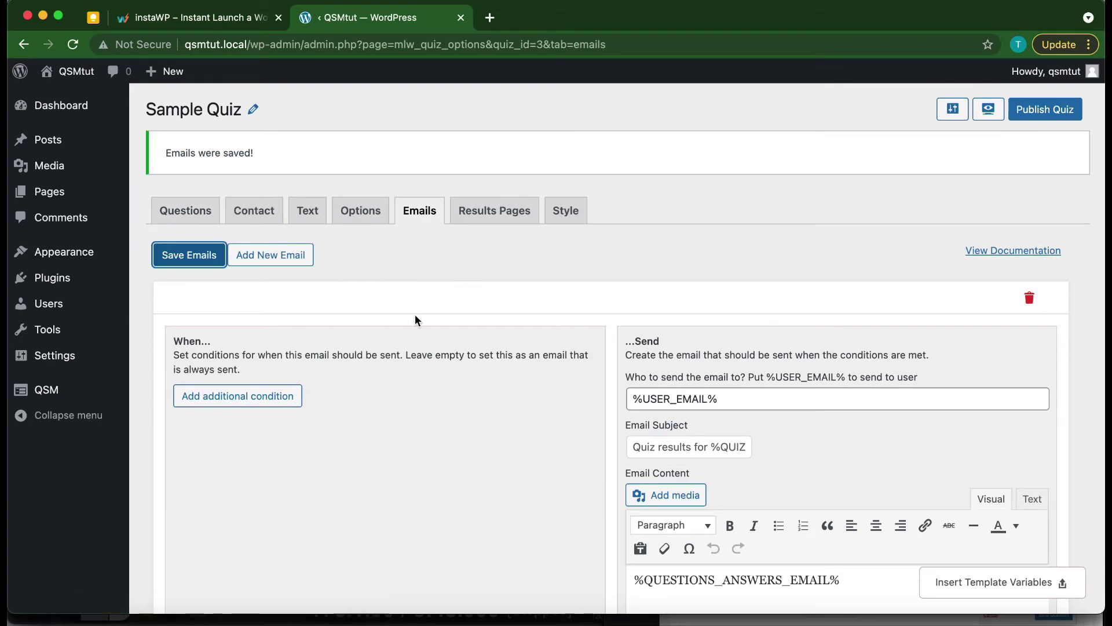
Step: In the quiz's results page message, delete the sentence 'You can edit this message on the "Results Pages" tab.'
left_click(494, 211)
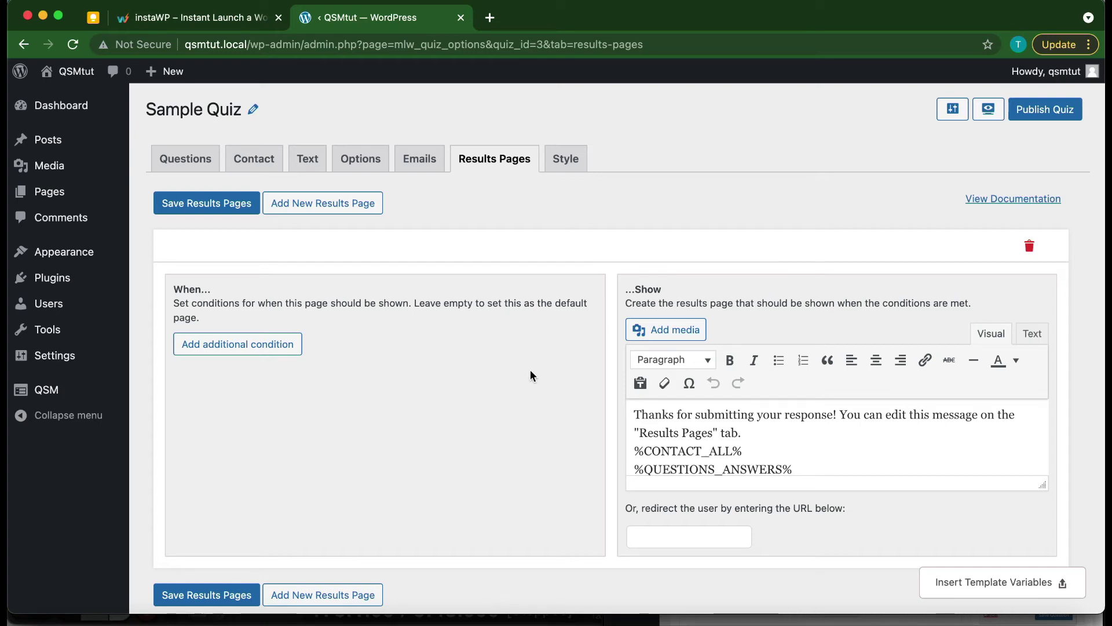
scroll(785, 451, "down", 1)
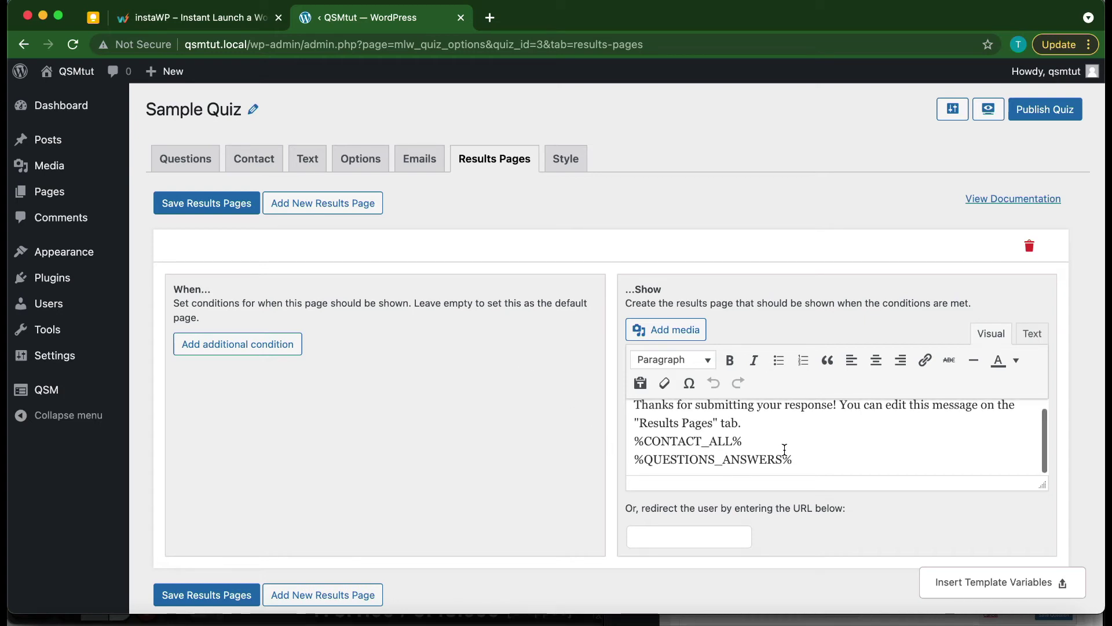
scroll(785, 451, "up", 1)
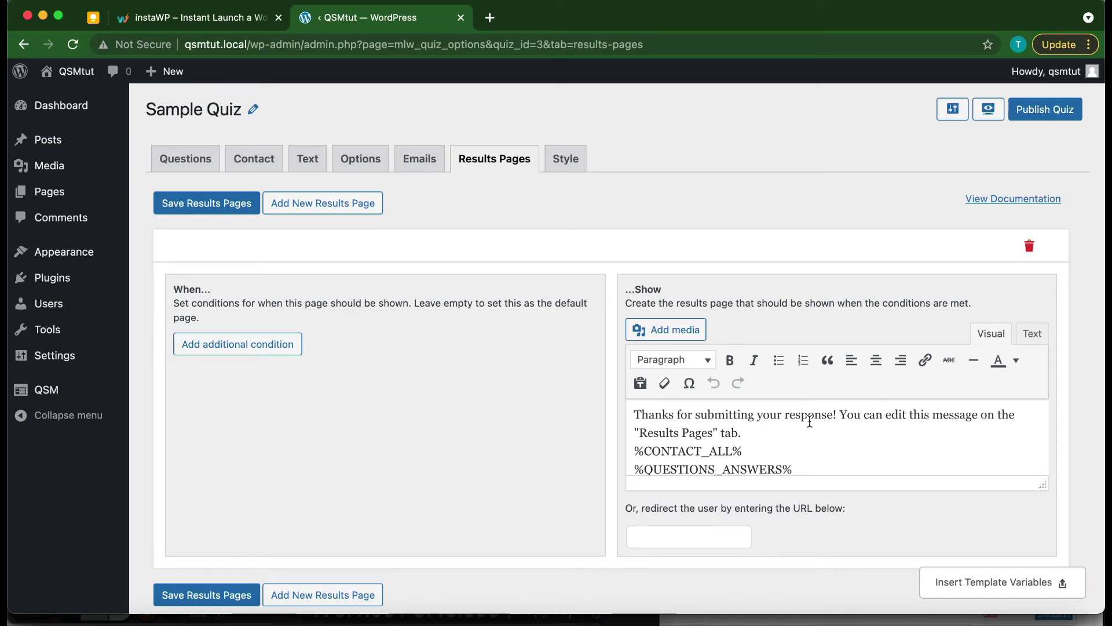
left_click_drag(841, 409, 864, 433)
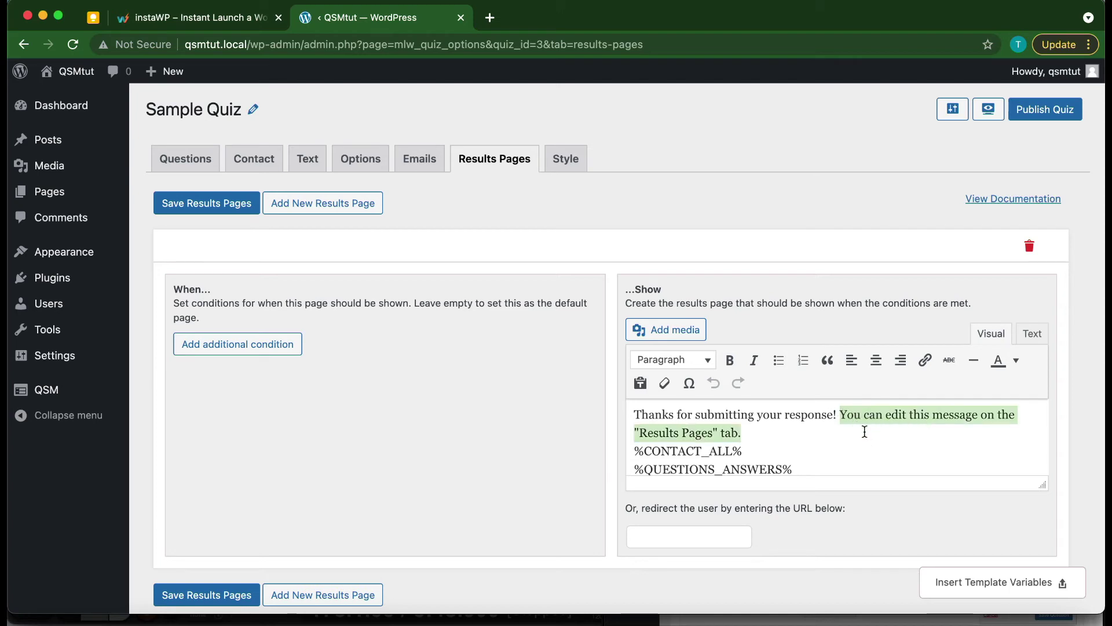
key("BackSpace")
key("Return")
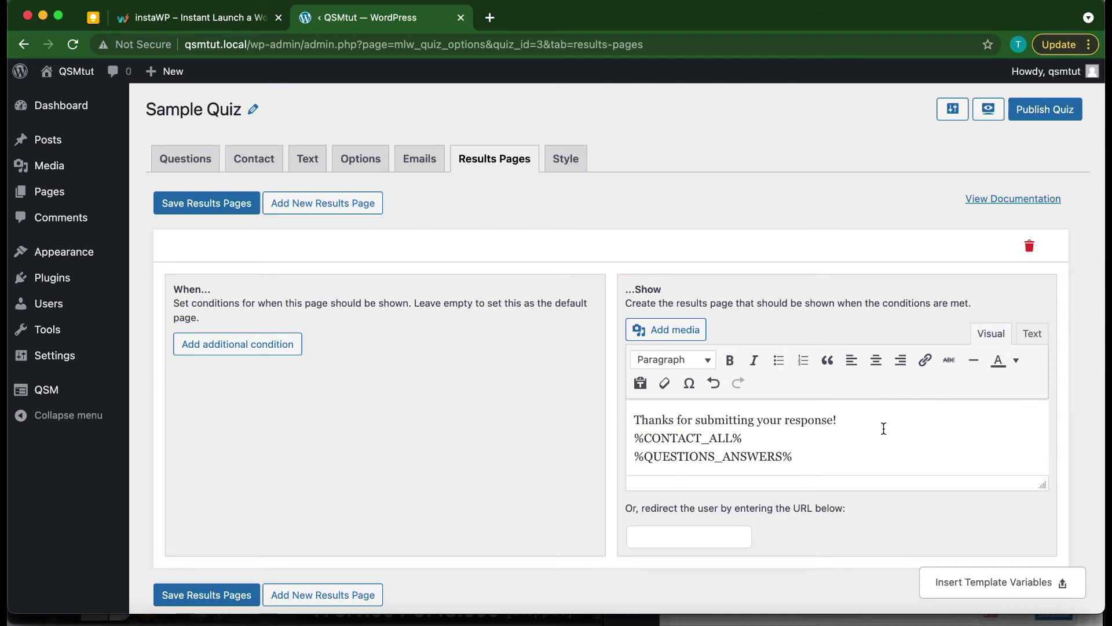
scroll(794, 449, "down", 1)
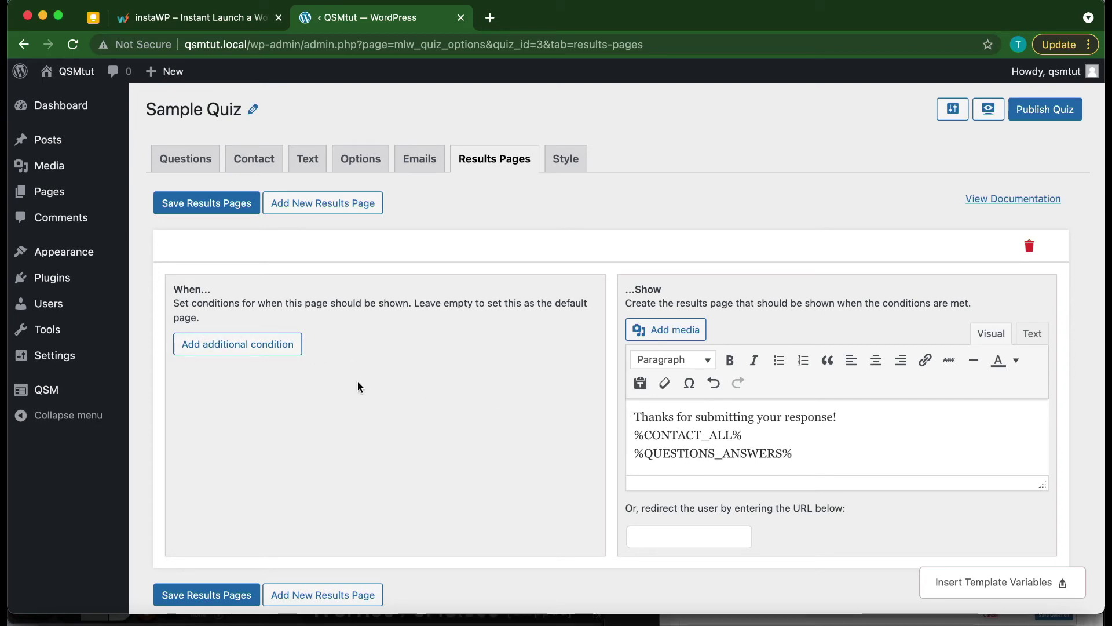
Step: Add a condition to show the results page when the correct score percentage is equal to 100
left_click(226, 346)
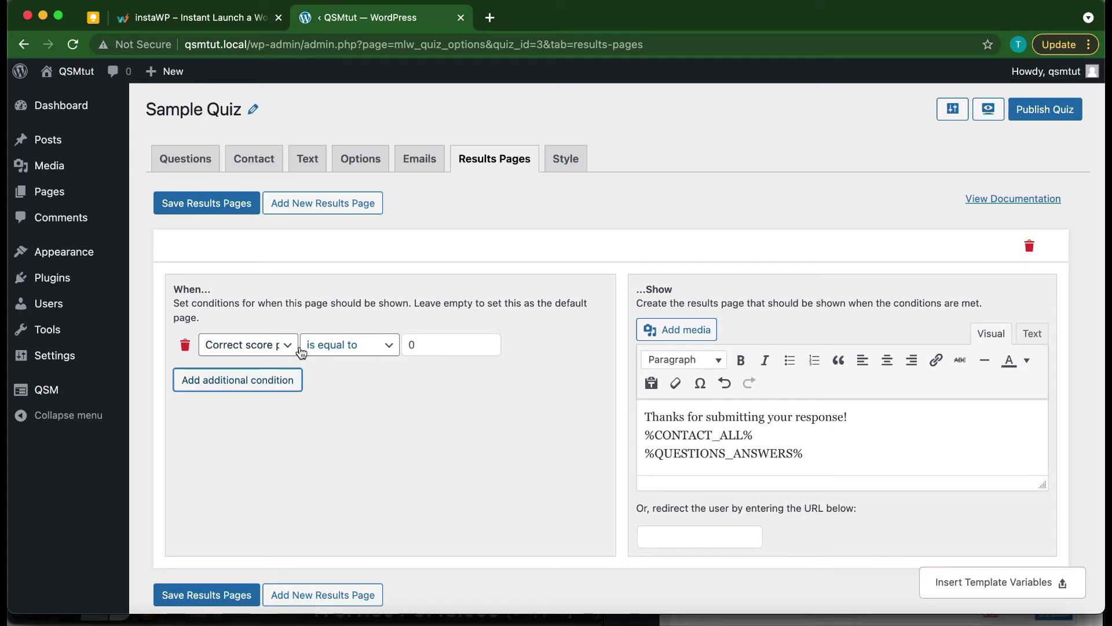
left_click(426, 347)
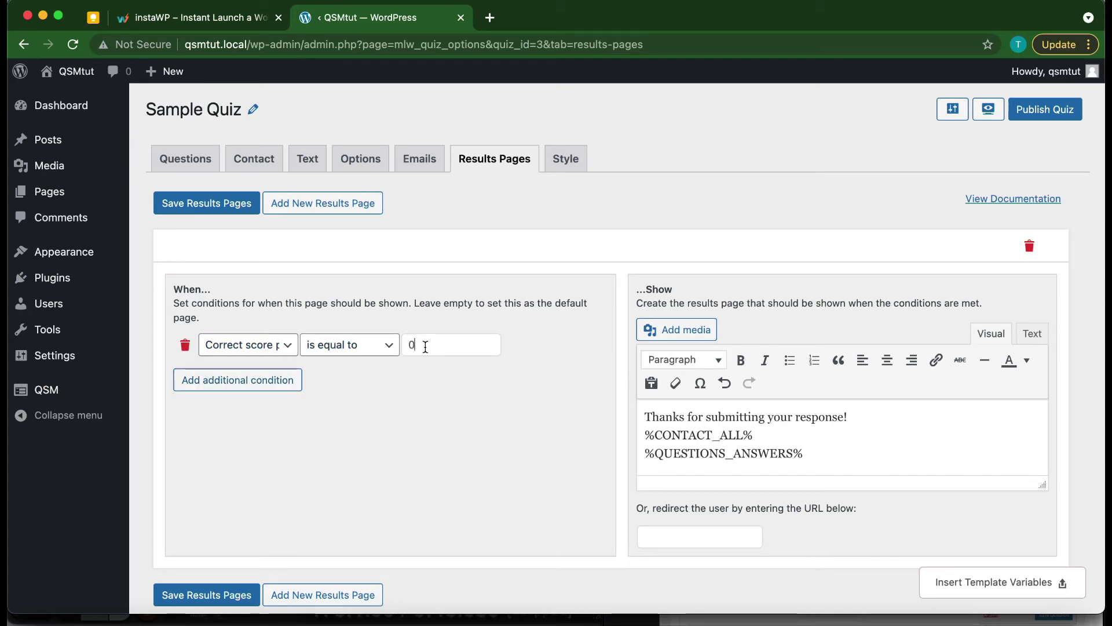
key("BackSpace")
type("100")
key("Tab")
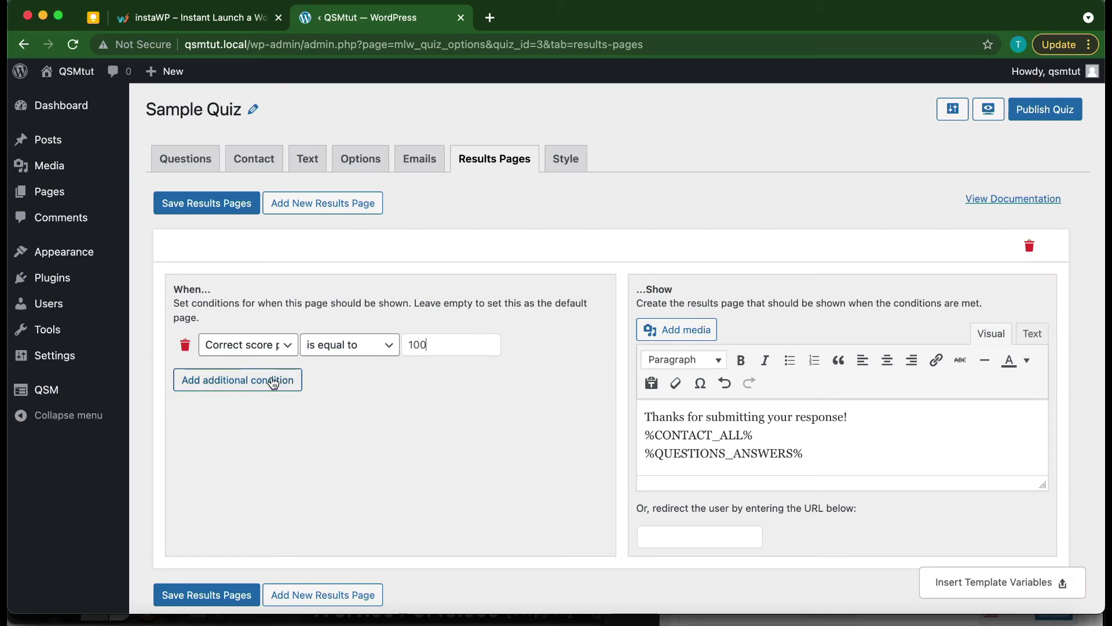
Step: Add "You are a genius!" after the thank-you sentence in the results page message
left_click(812, 493)
left_click(861, 411)
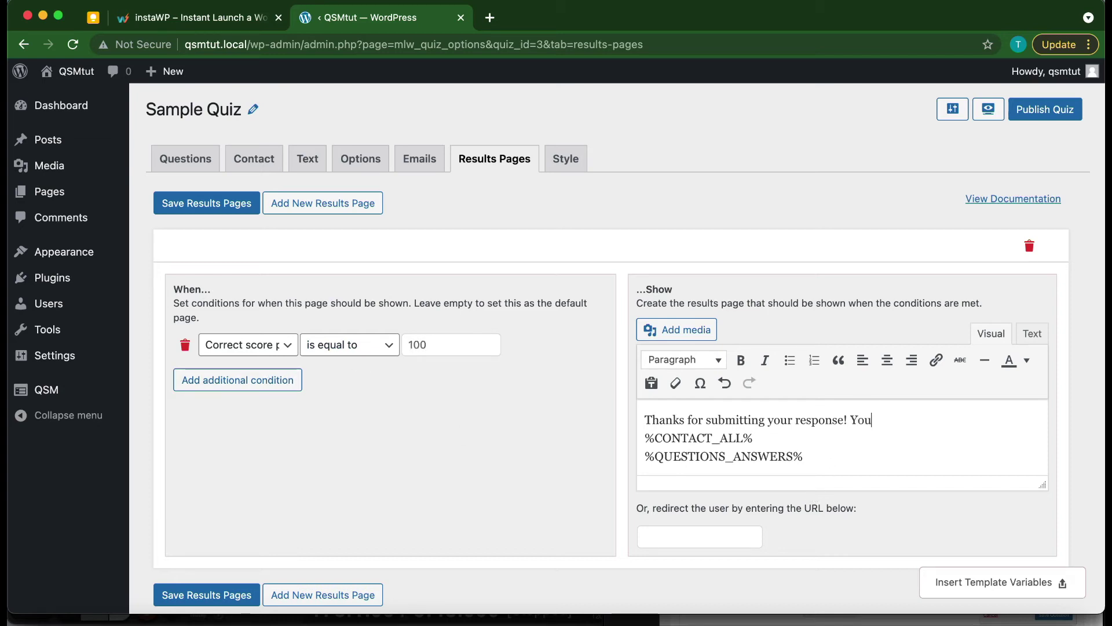
type("You are a genius!")
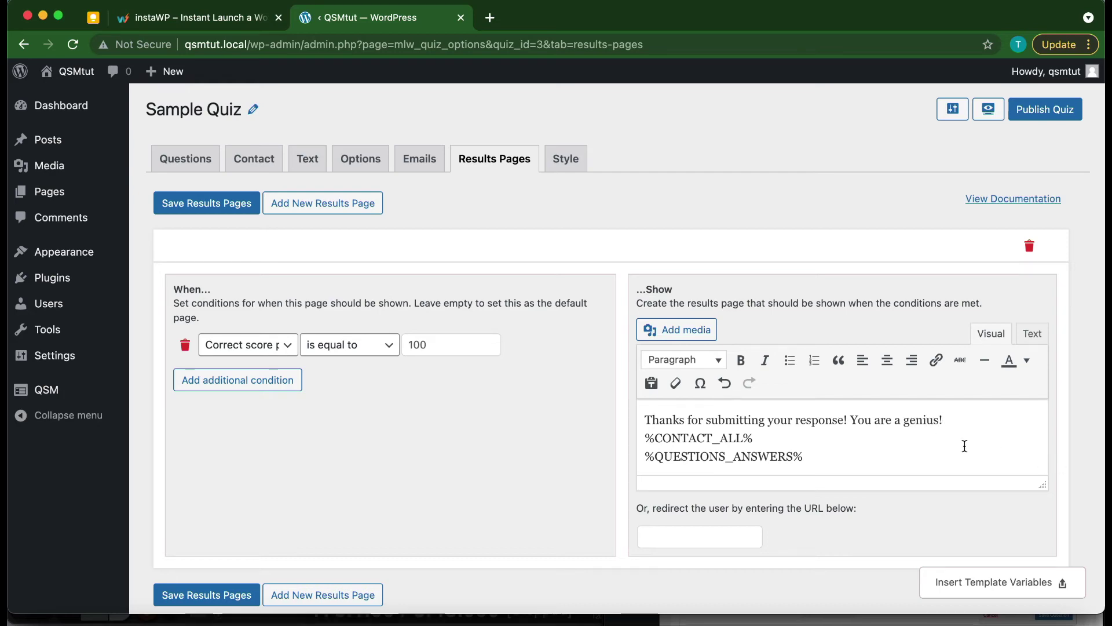
Step: Look over the template variables available for the results page, and save the results pages
scroll(825, 488, "down", 2)
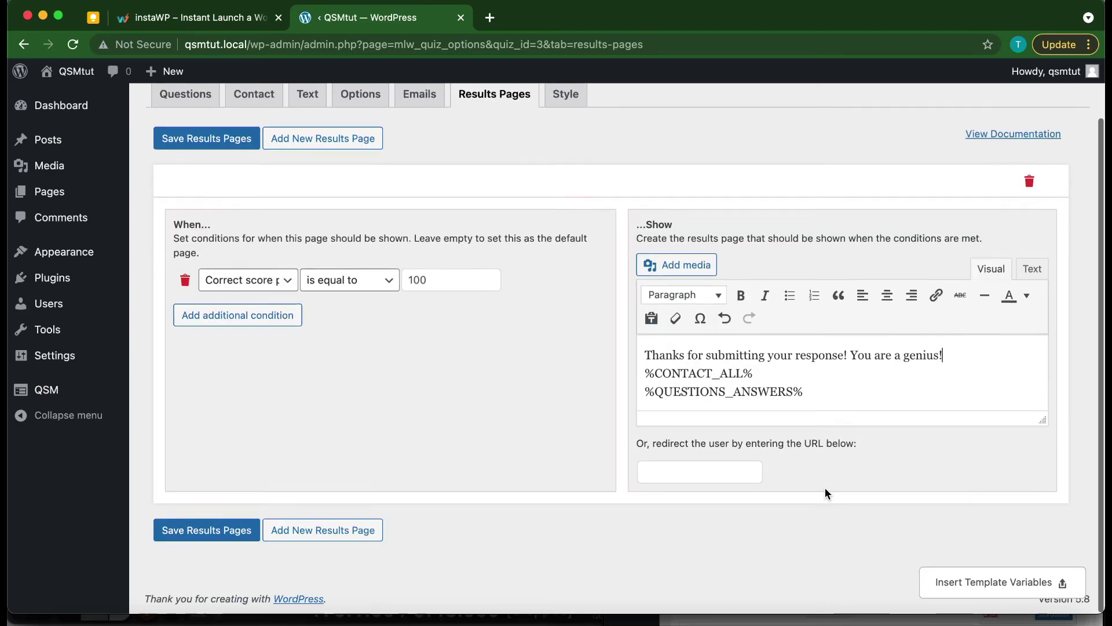
left_click(980, 582)
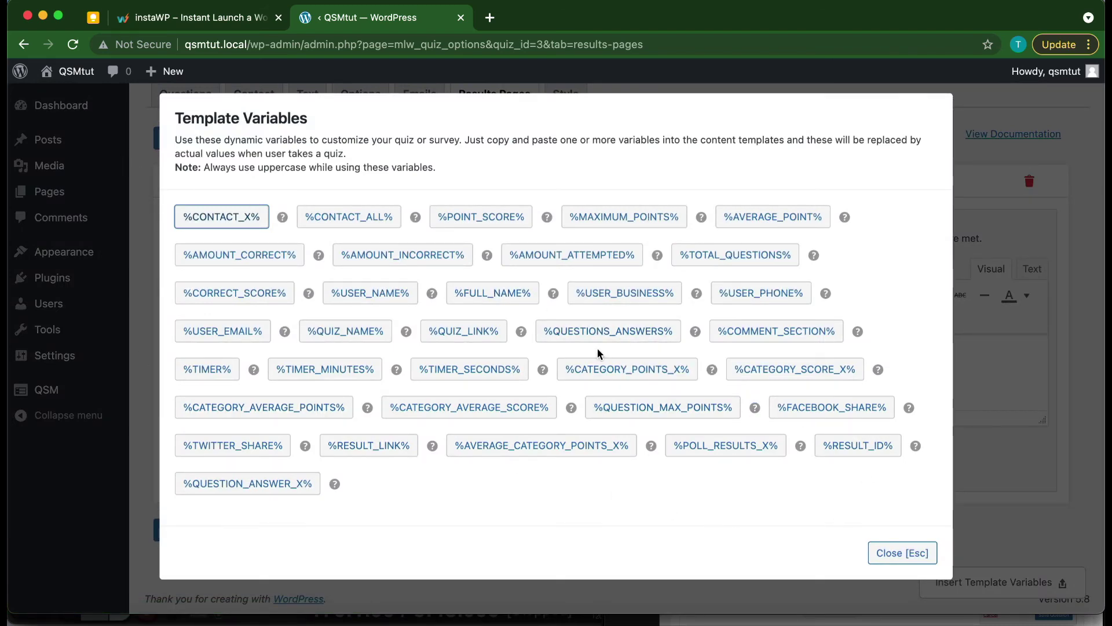
left_click(914, 561)
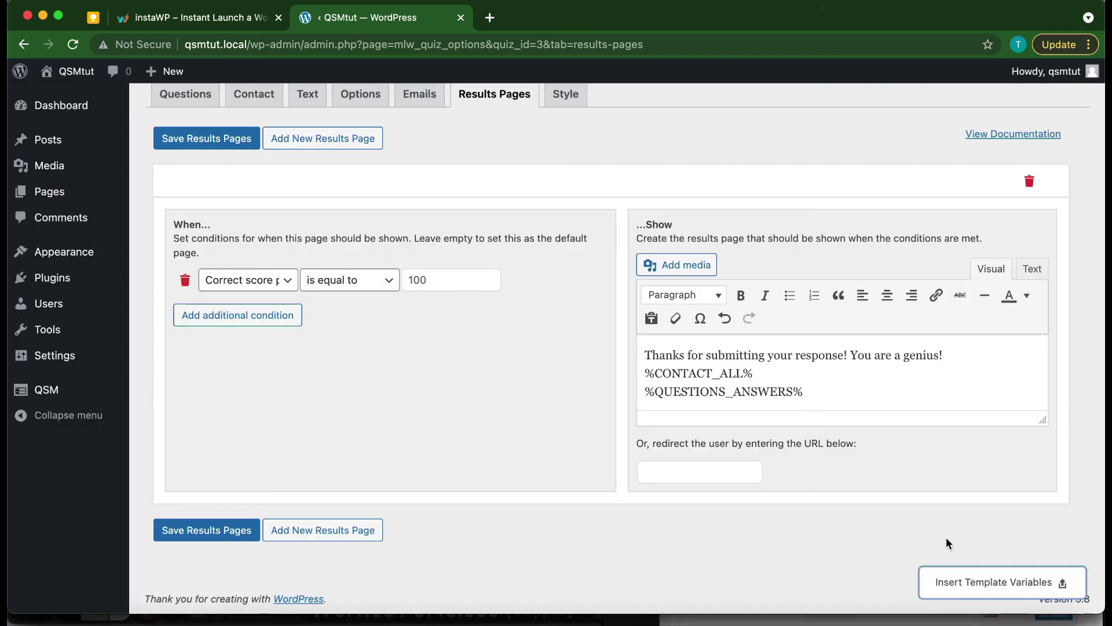
scroll(918, 527, "up", 2)
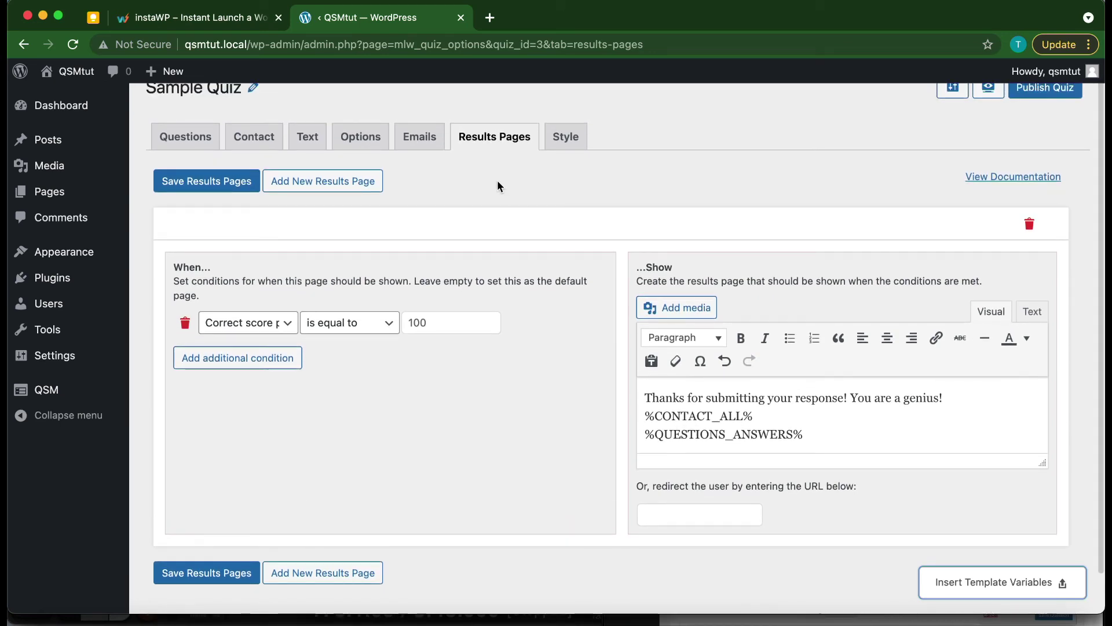
left_click(210, 195)
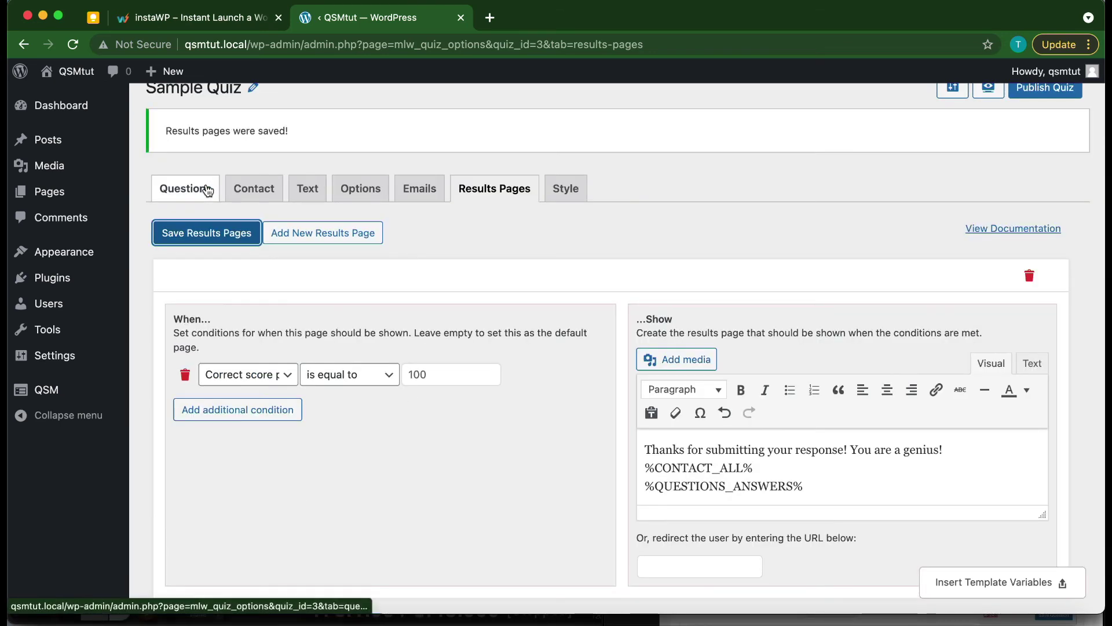
Step: Look over the template variables available for the quiz's result emails
left_click(428, 191)
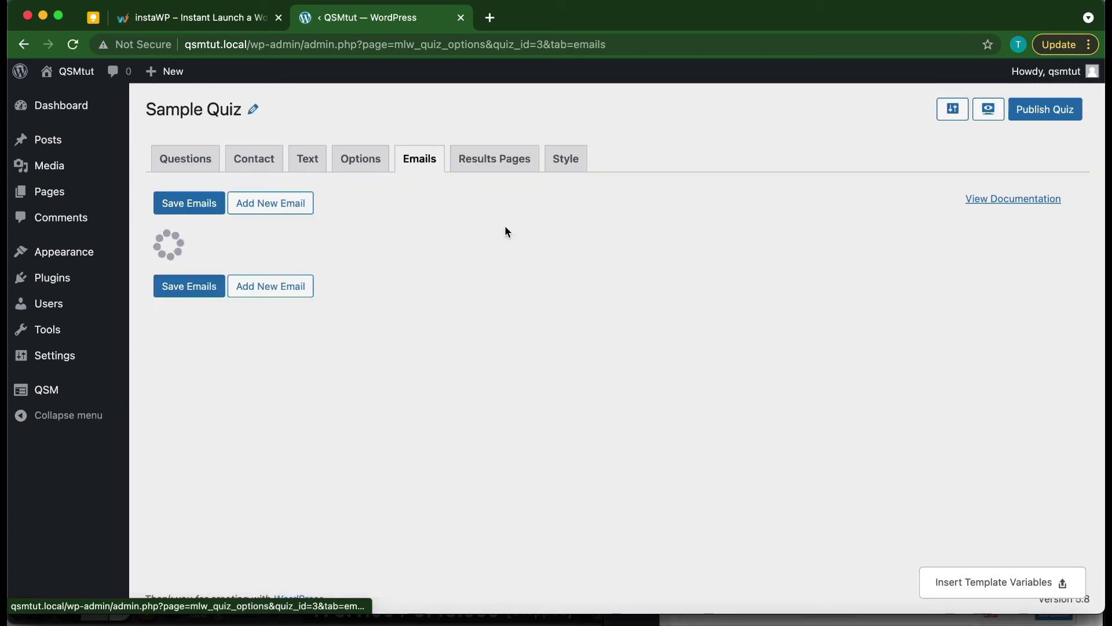
left_click(1008, 579)
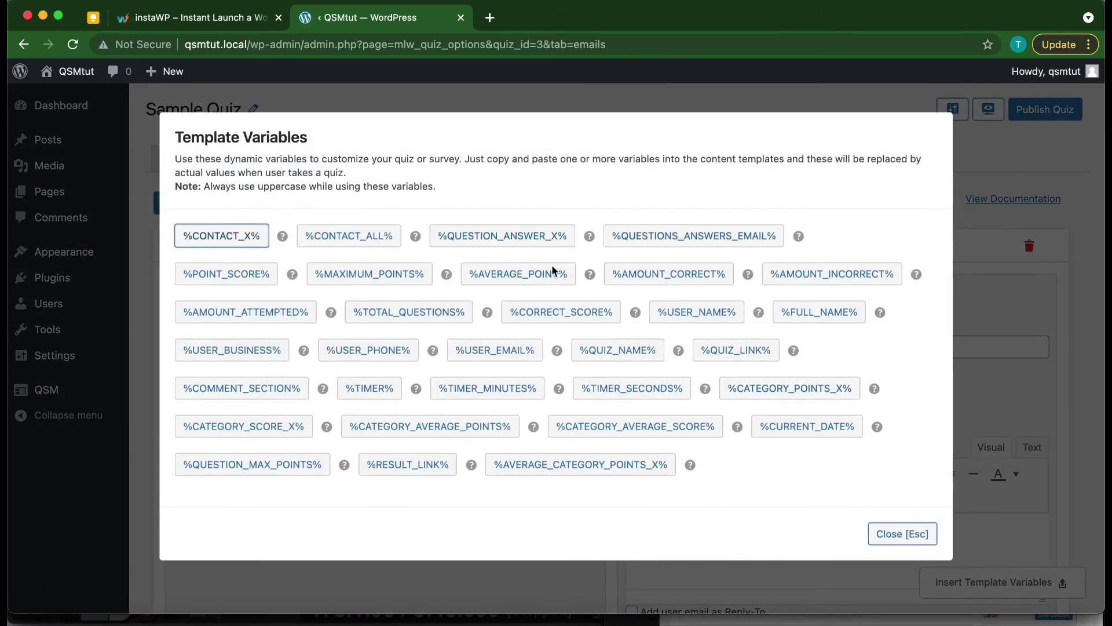
left_click(890, 538)
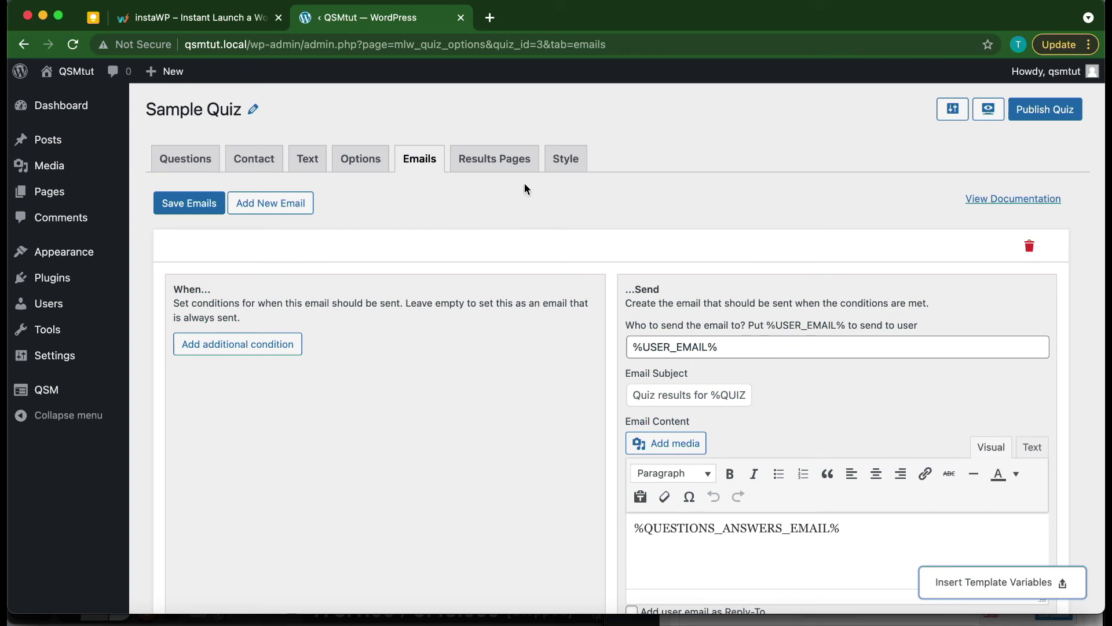
Step: Examine the quiz's theme and custom CSS style options, and read the QSM documentation on its CSS classes
left_click(566, 160)
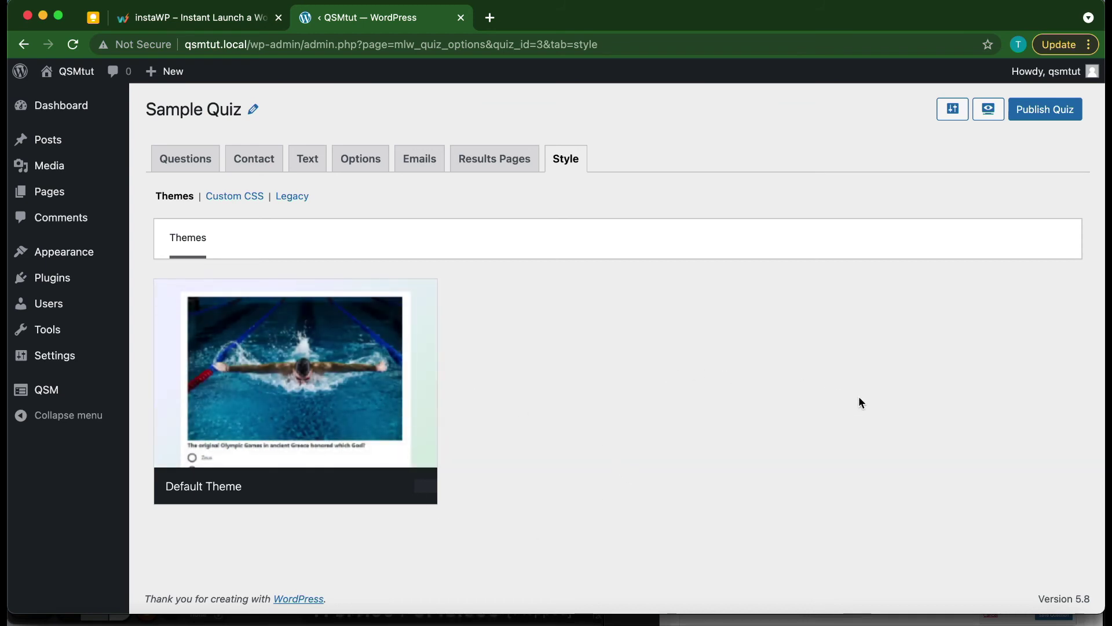
left_click(236, 197)
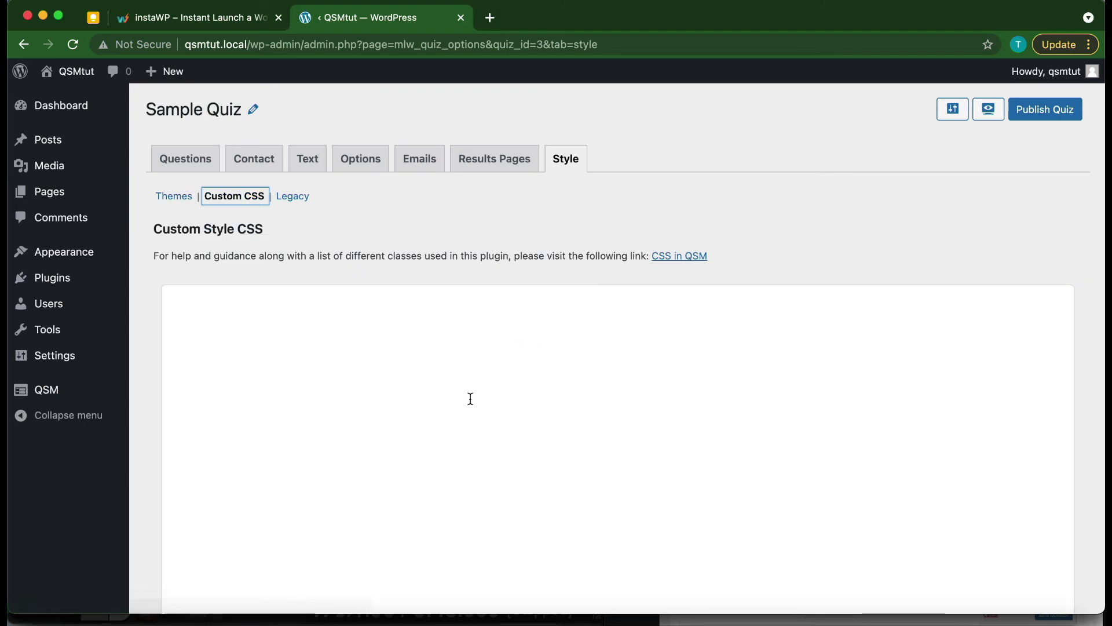
scroll(470, 399, "down", 1)
scroll(470, 399, "up", 1)
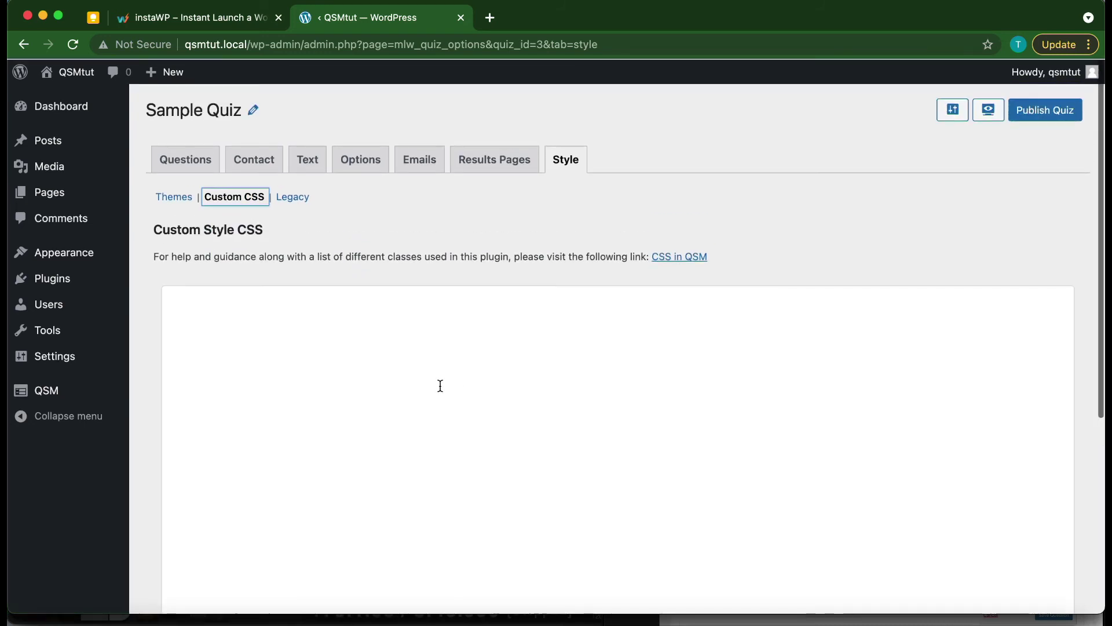
left_click(336, 346)
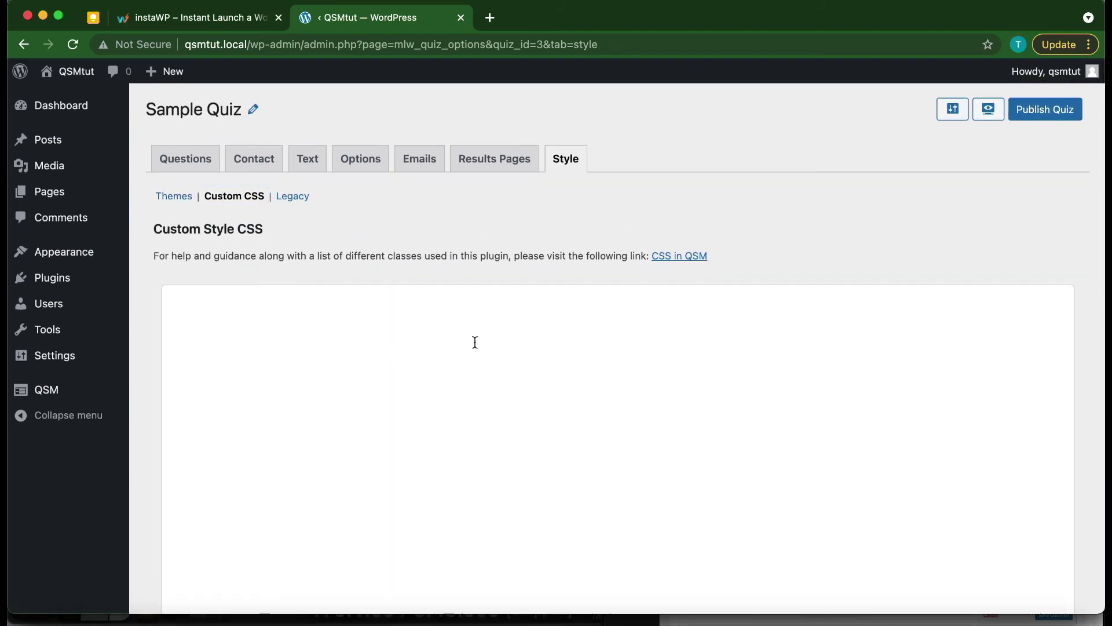
left_click(675, 257)
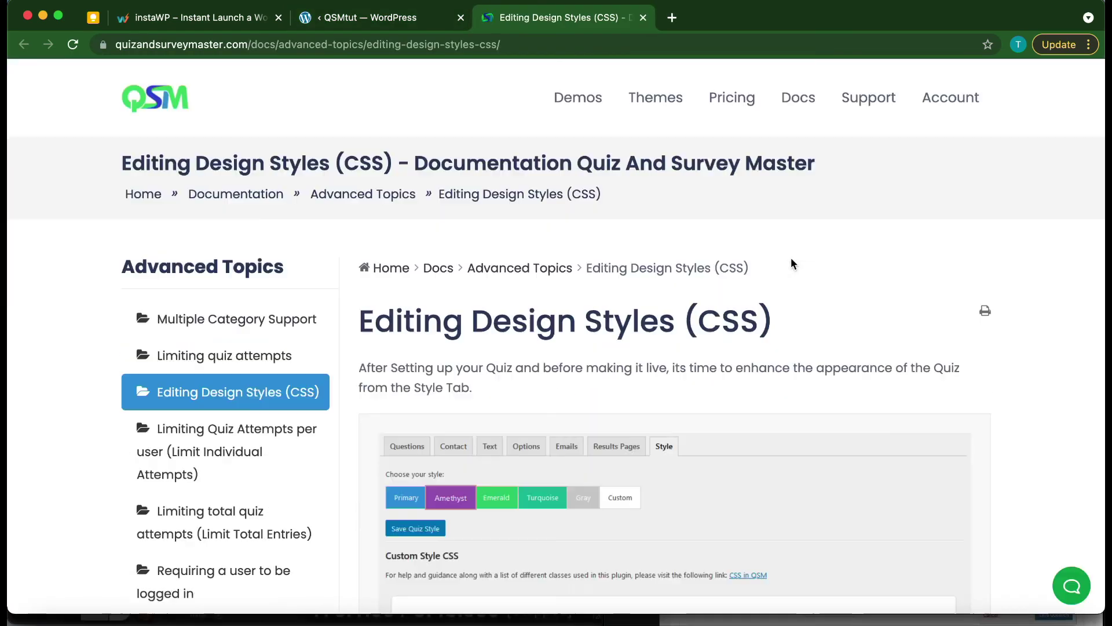
scroll(534, 415, "down", 10)
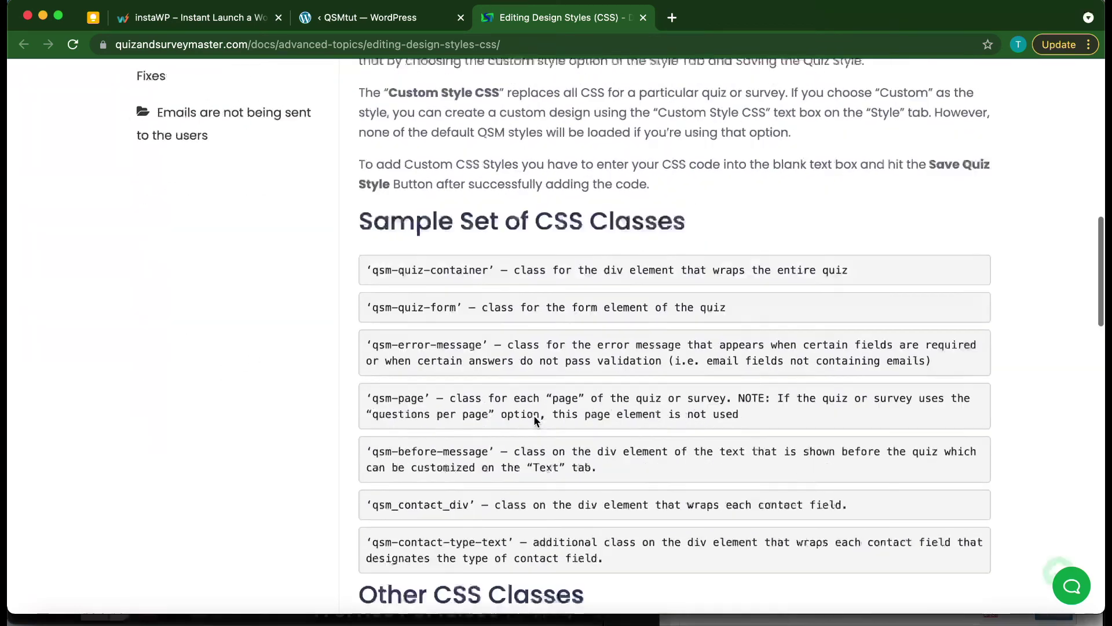
scroll(534, 415, "down", 7)
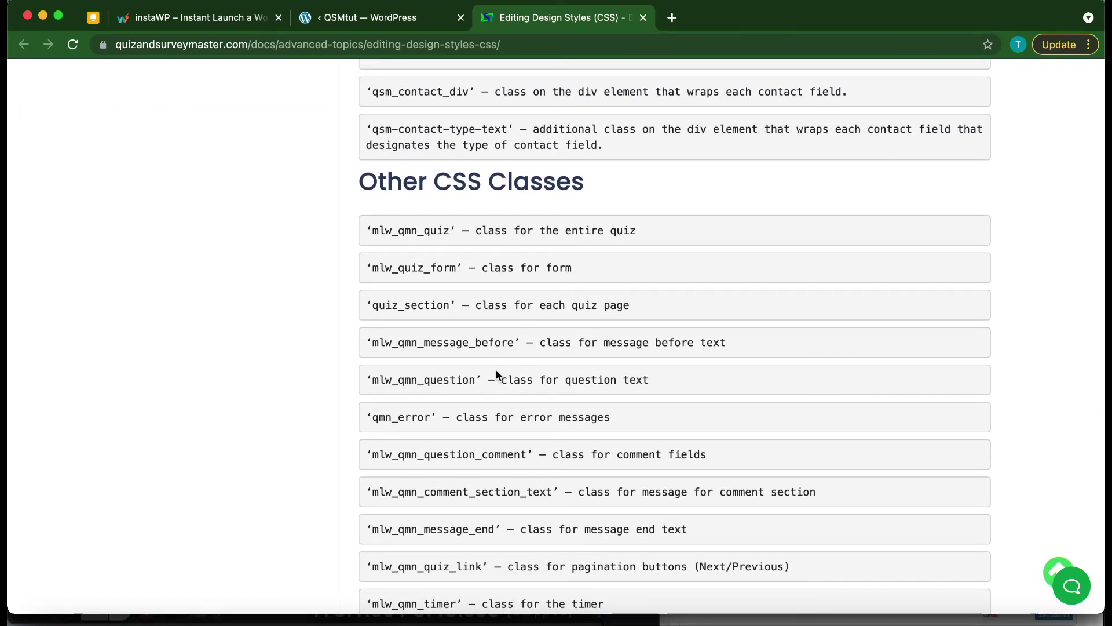
scroll(497, 373, "down", 1)
Step: Set the quiz's legacy style to Emerald and save the quiz style
key("ctrl+shift+Tab")
left_click(292, 196)
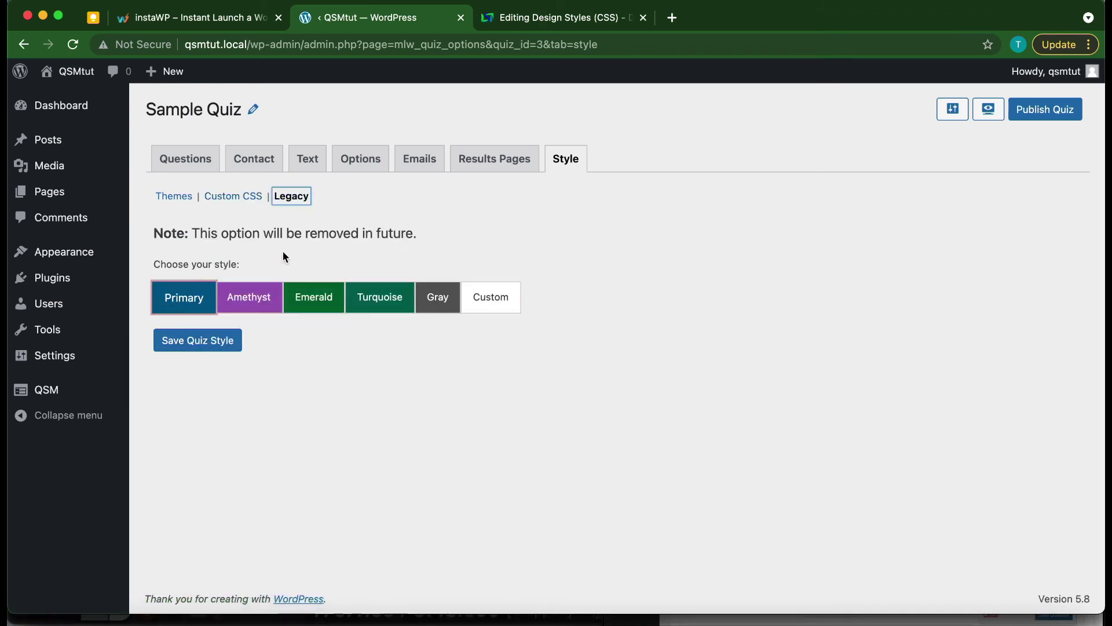
left_click(313, 297)
left_click(202, 345)
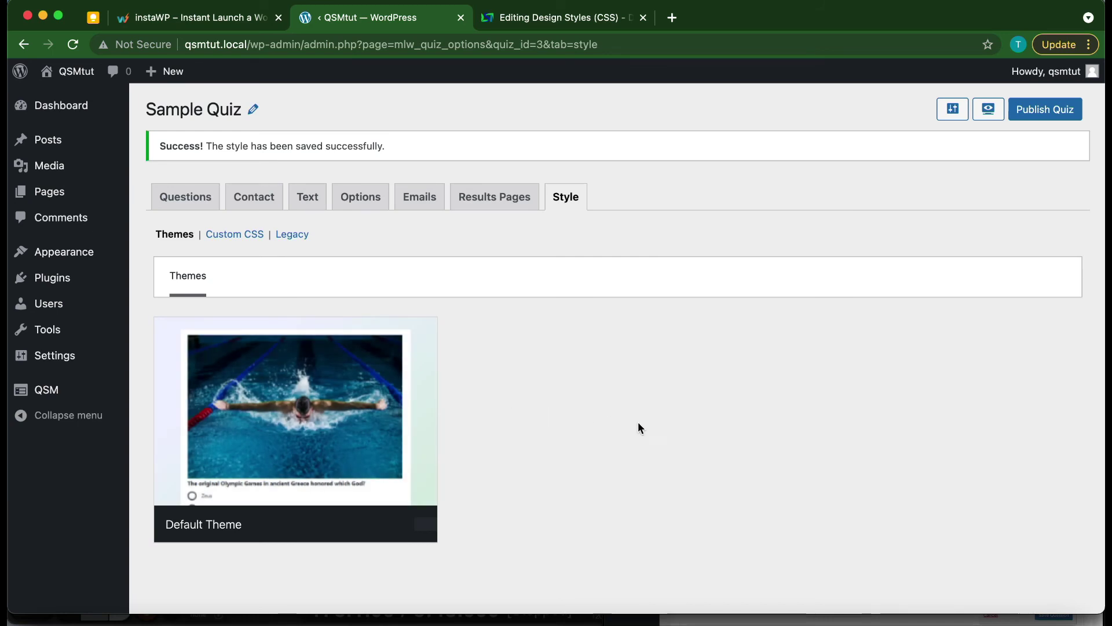
Step: Preview the quiz and continue past the welcome page with the prefilled contact details
left_click(988, 109)
scroll(686, 381, "down", 5)
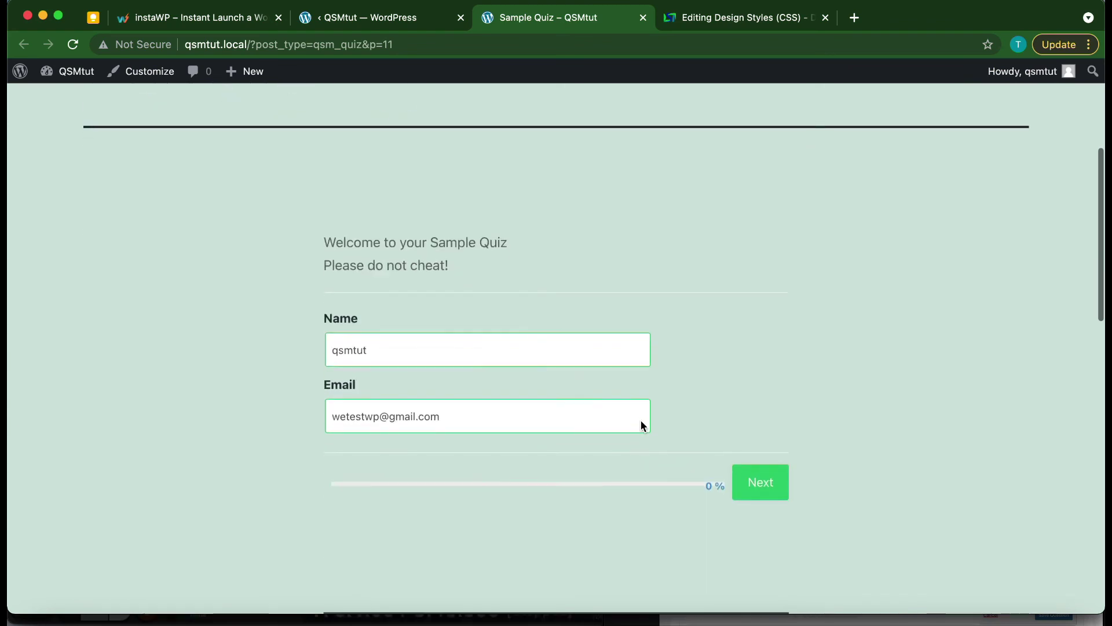
scroll(641, 423, "up", 1)
left_click(744, 508)
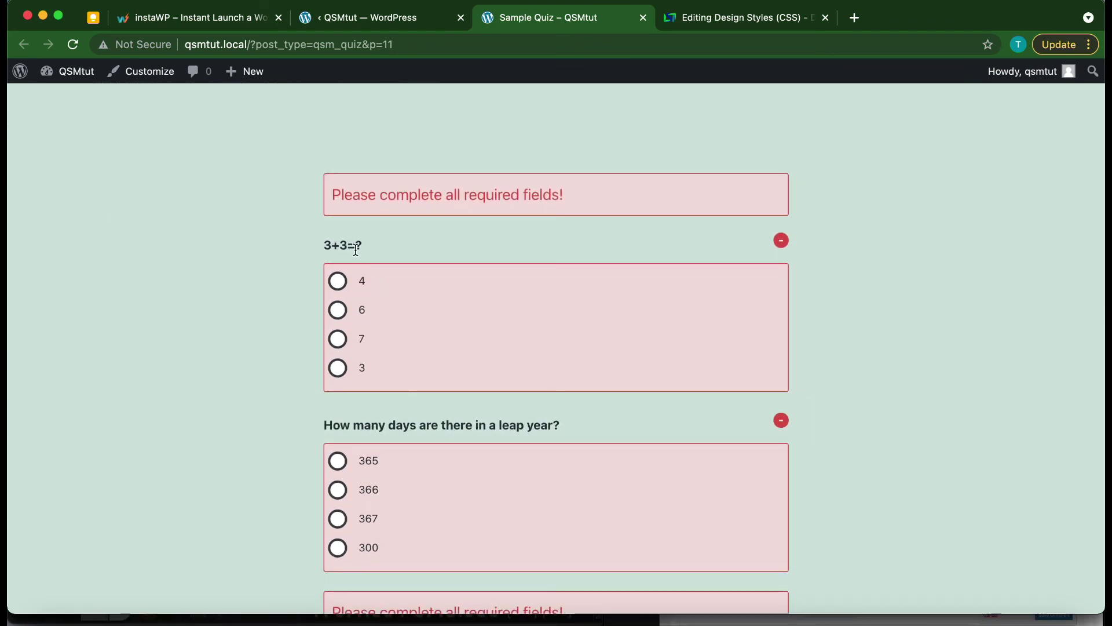
Step: Answer 6 for 3+3 and 366 for the leap year days, and continue to the last question
left_click(339, 310)
scroll(468, 384, "down", 2)
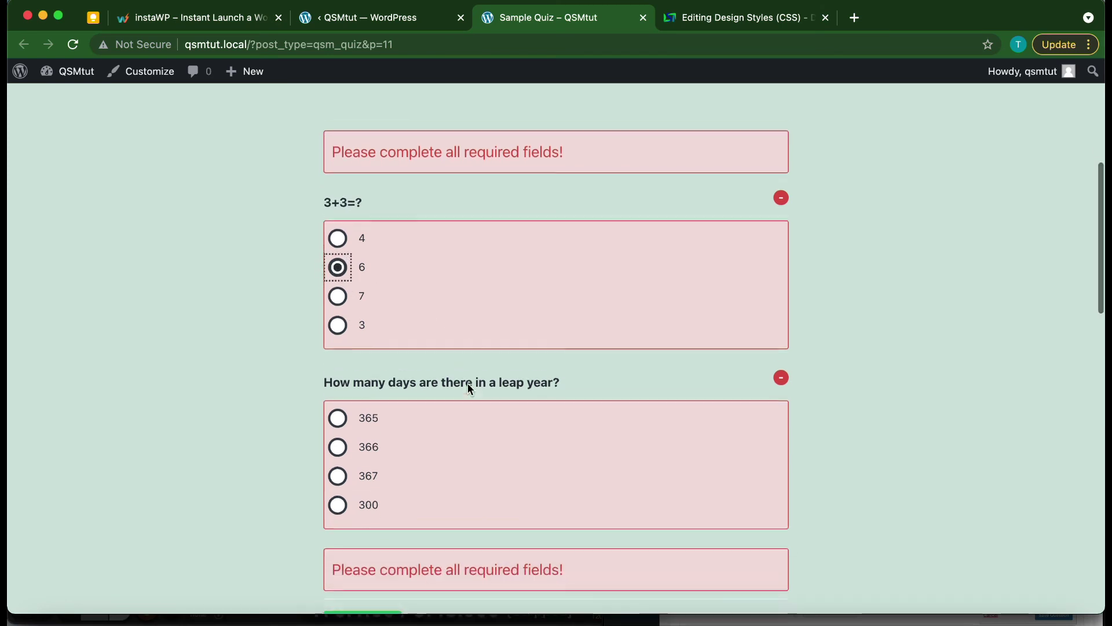
left_click(342, 443)
scroll(516, 442, "down", 5)
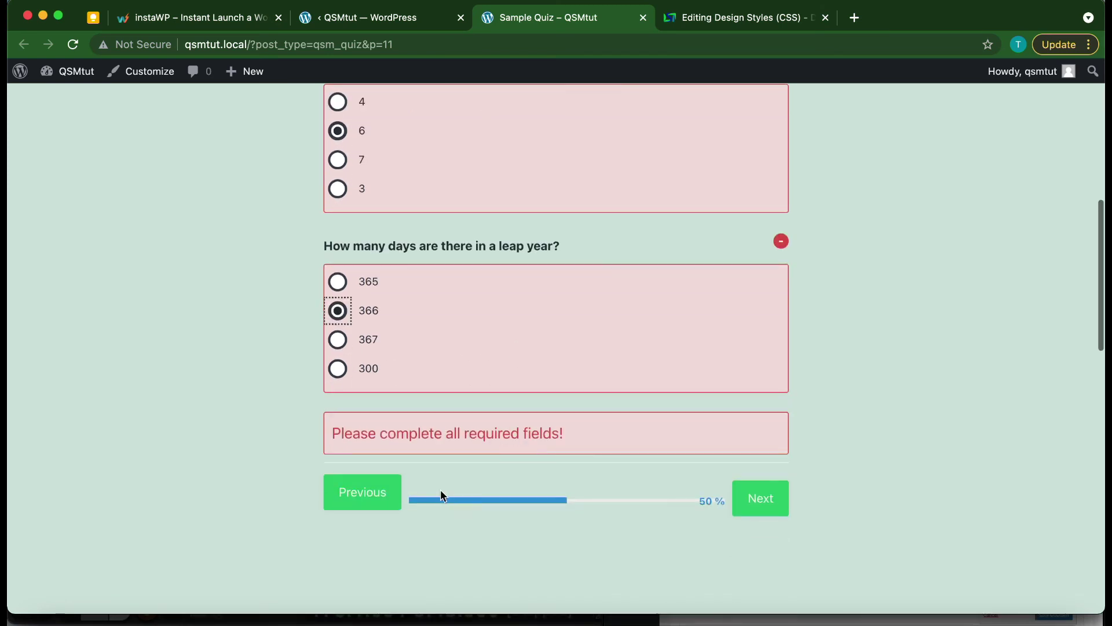
left_click(767, 500)
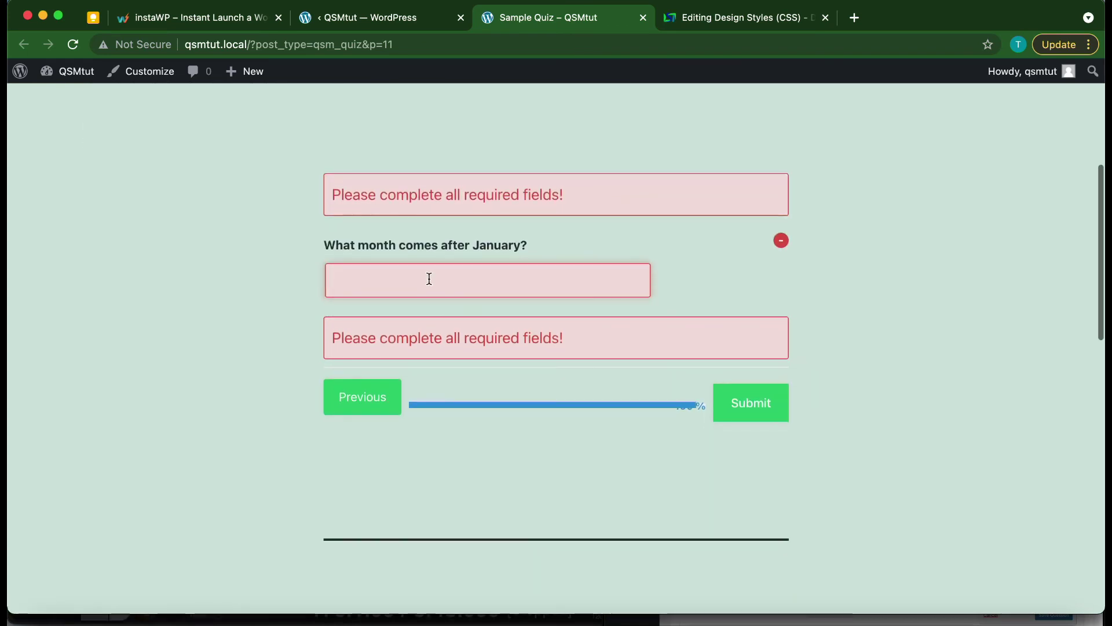
Step: Answer "February" for the month after January and submit the quiz
left_click(429, 279)
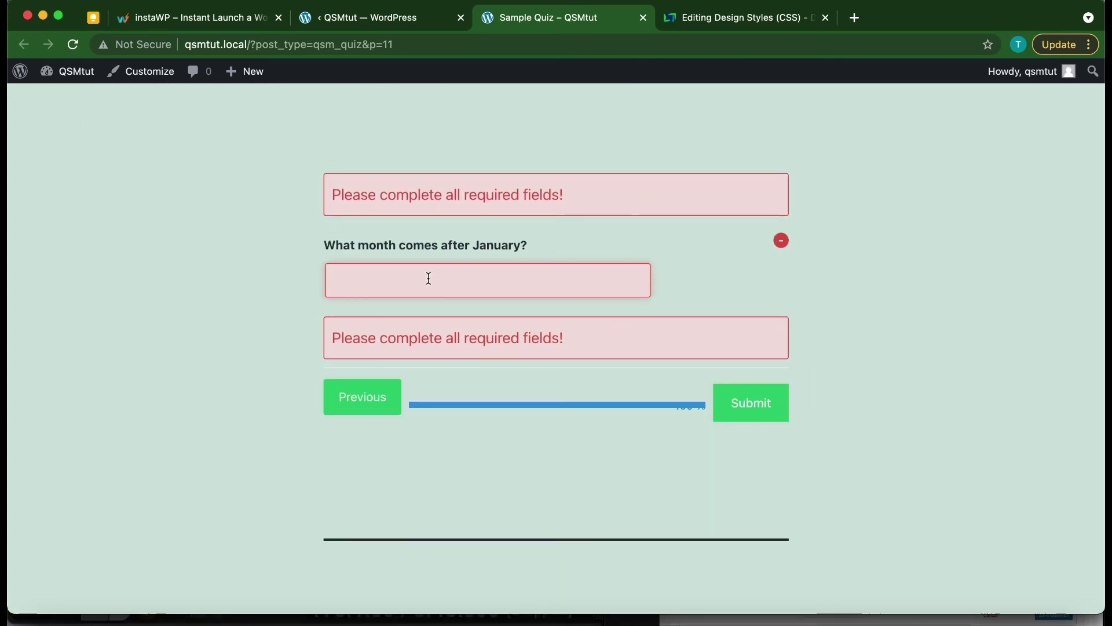
type("February")
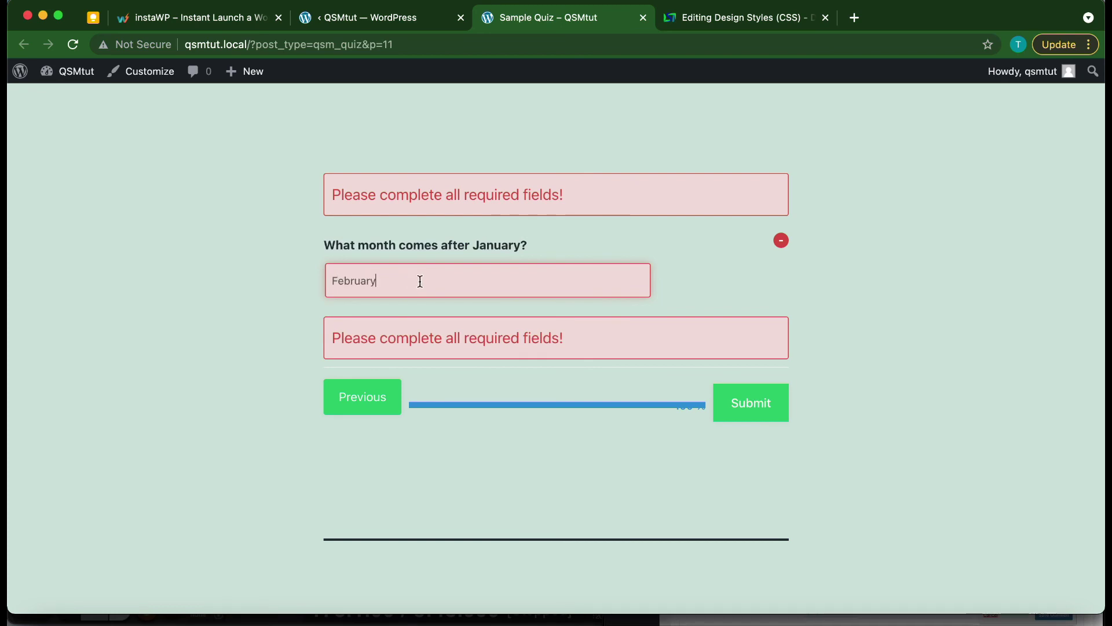
left_click(749, 410)
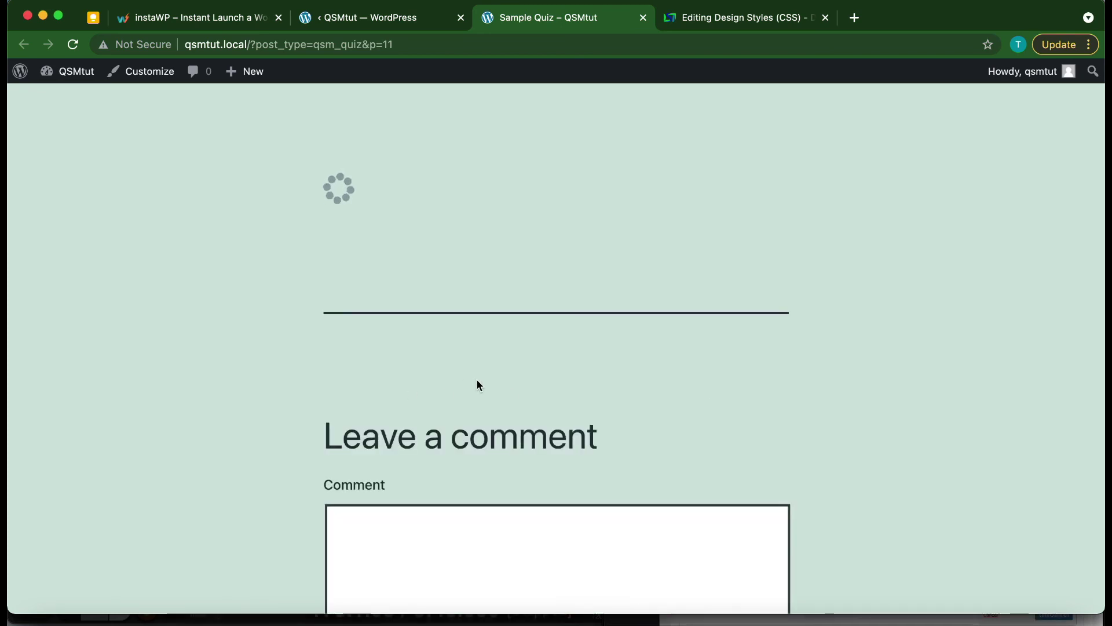
Step: Review the quiz's results page from message to graded answers, and close the preview and the CSS documentation
scroll(495, 433, "down", 5)
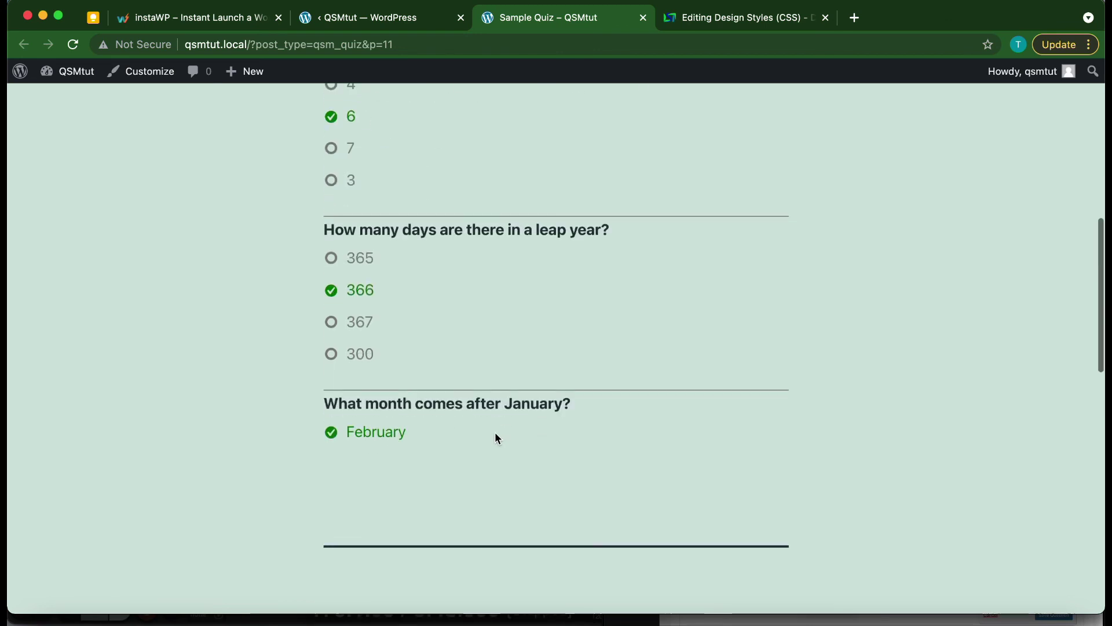
scroll(459, 396, "up", 5)
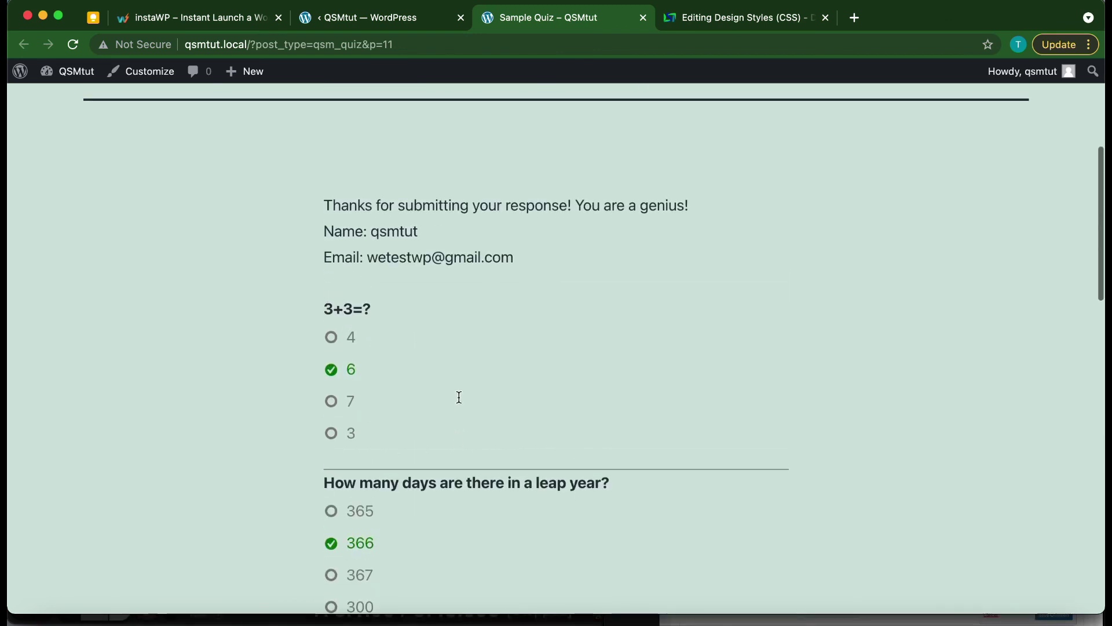
scroll(459, 397, "up", 2)
scroll(459, 397, "down", 12)
scroll(459, 396, "up", 14)
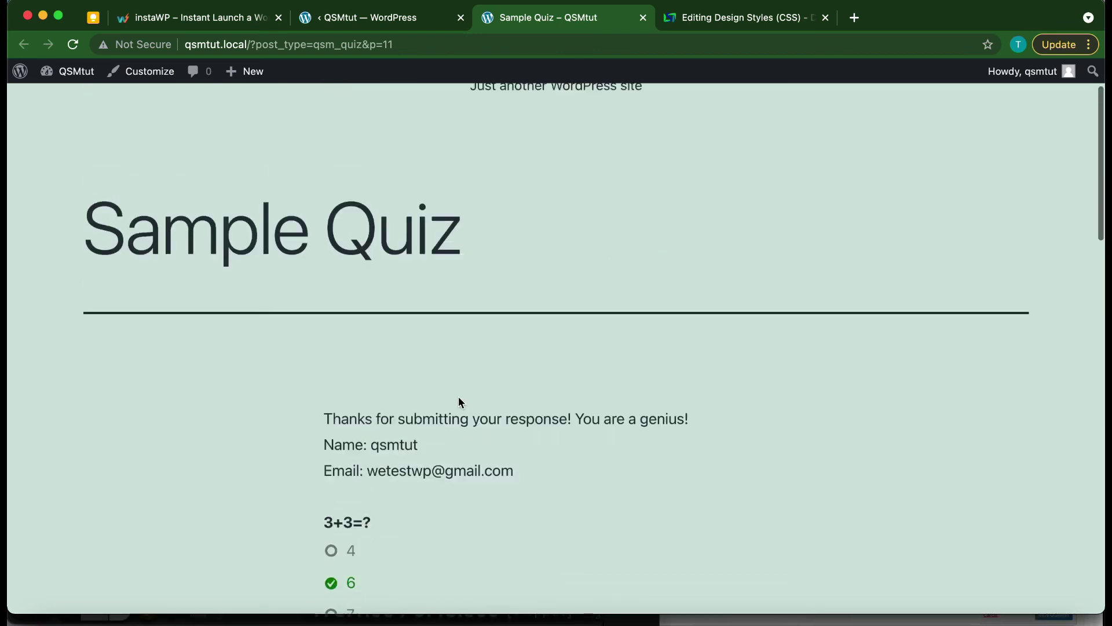
scroll(458, 396, "up", 2)
left_click(643, 18)
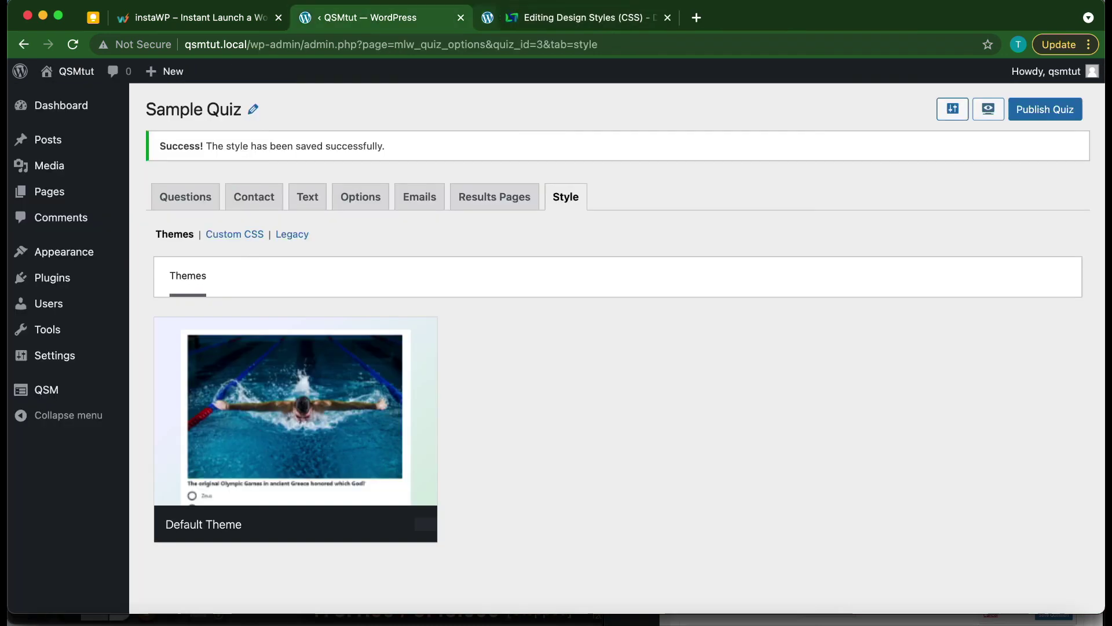
left_click(643, 18)
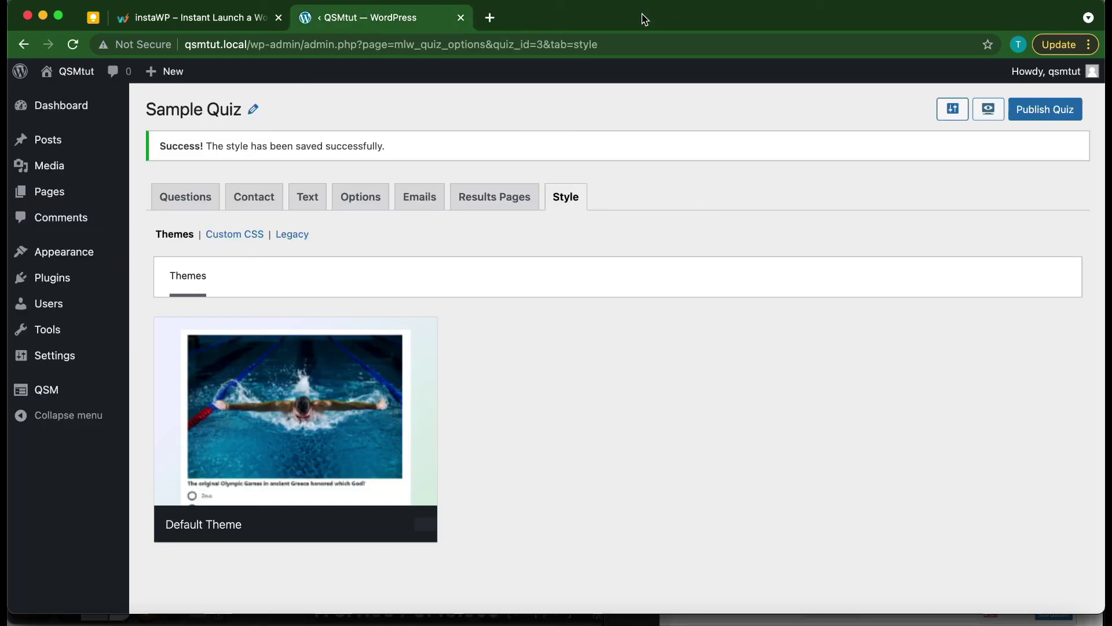
Step: Publish the sample quiz
left_click(1030, 111)
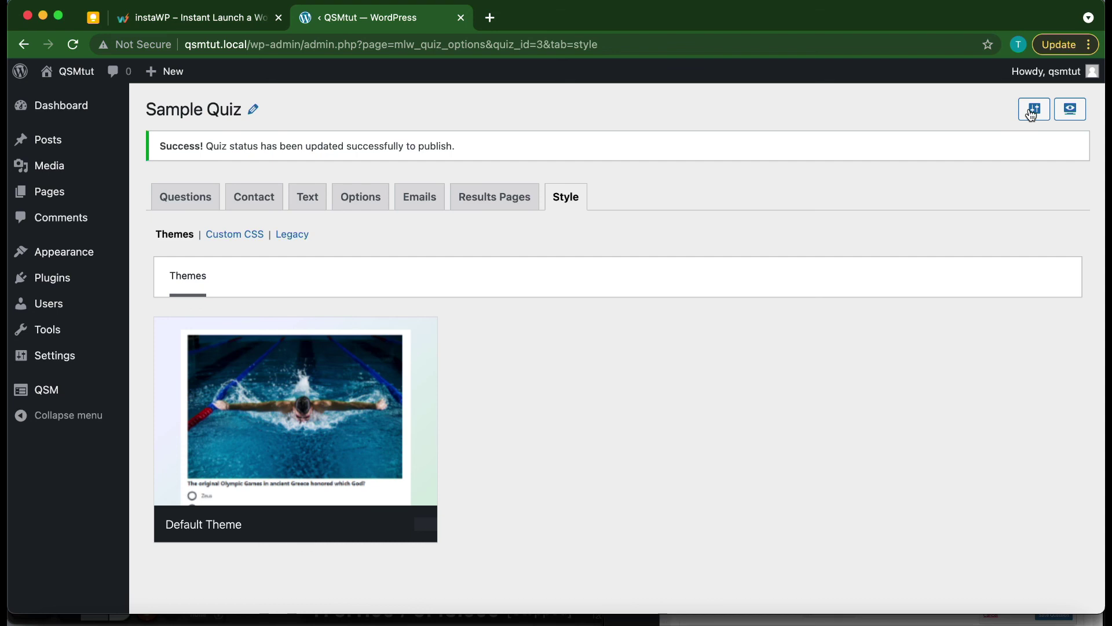
scroll(639, 452, "down", 1)
scroll(640, 452, "up", 1)
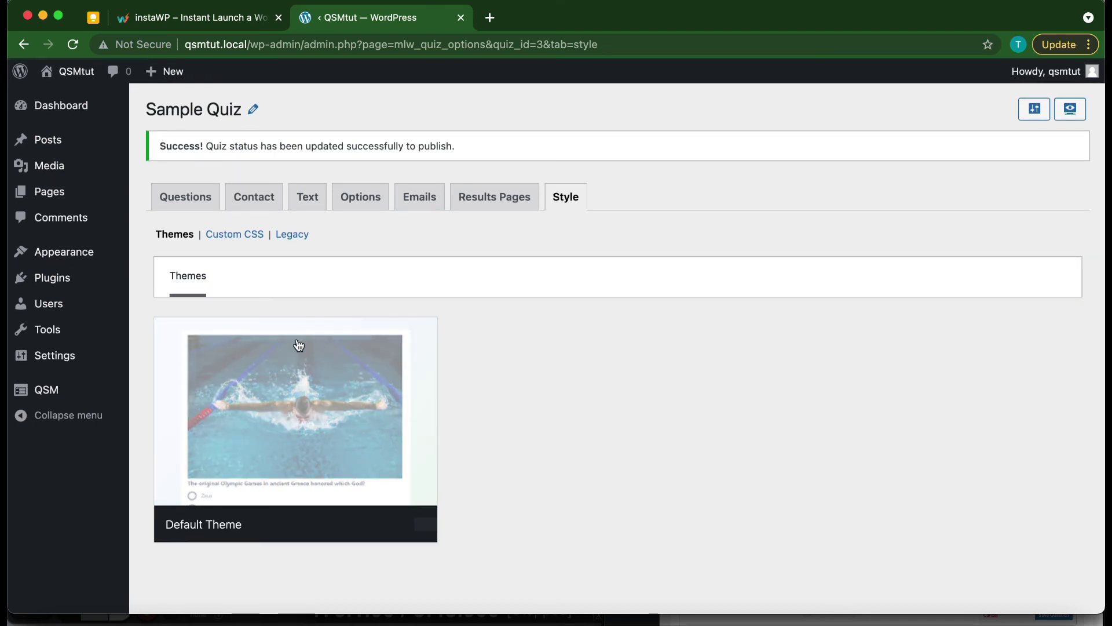
Step: In the list of quizzes and surveys, copy the Sample Quiz's embed shortcode
mouse_move(43, 390)
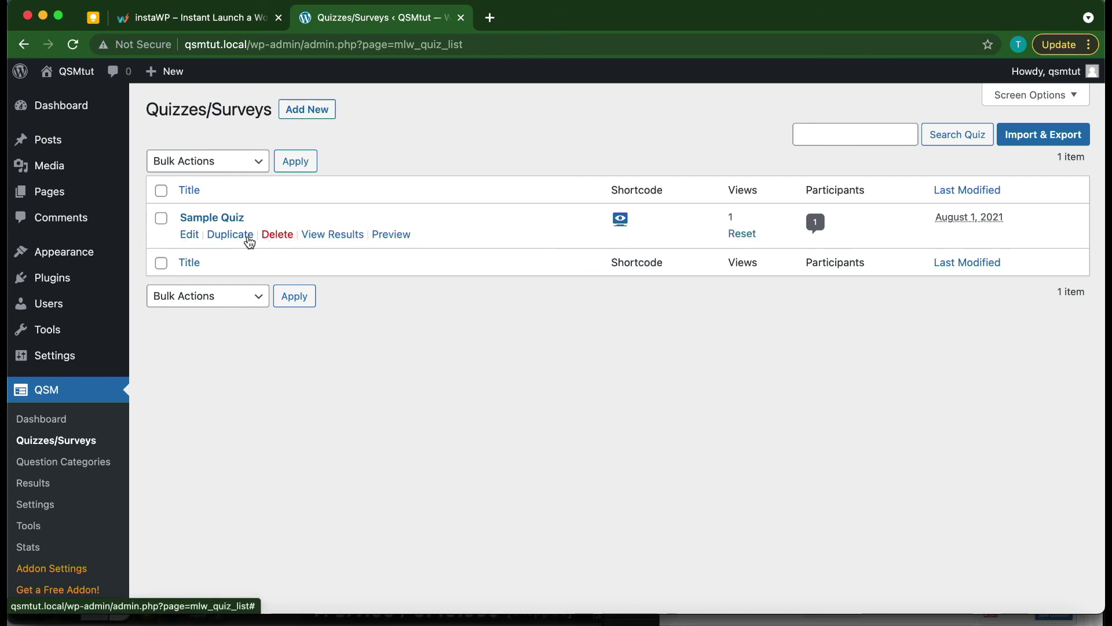
left_click(620, 219)
left_click(408, 324)
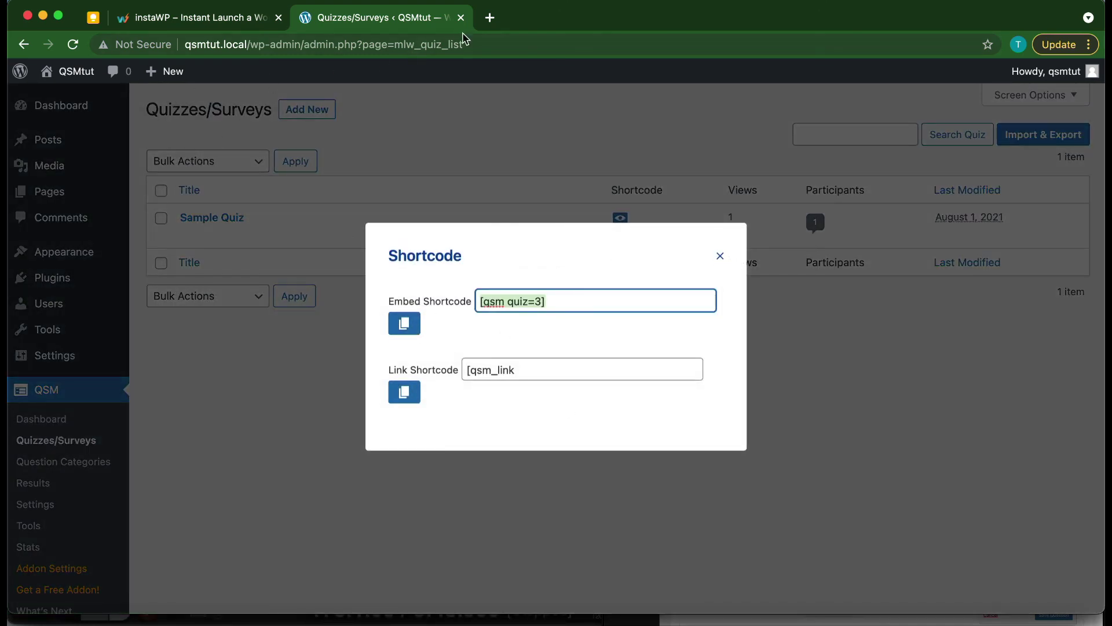
left_click(401, 93)
Step: Create a new post titled "Our Quiz"
mouse_move(167, 71)
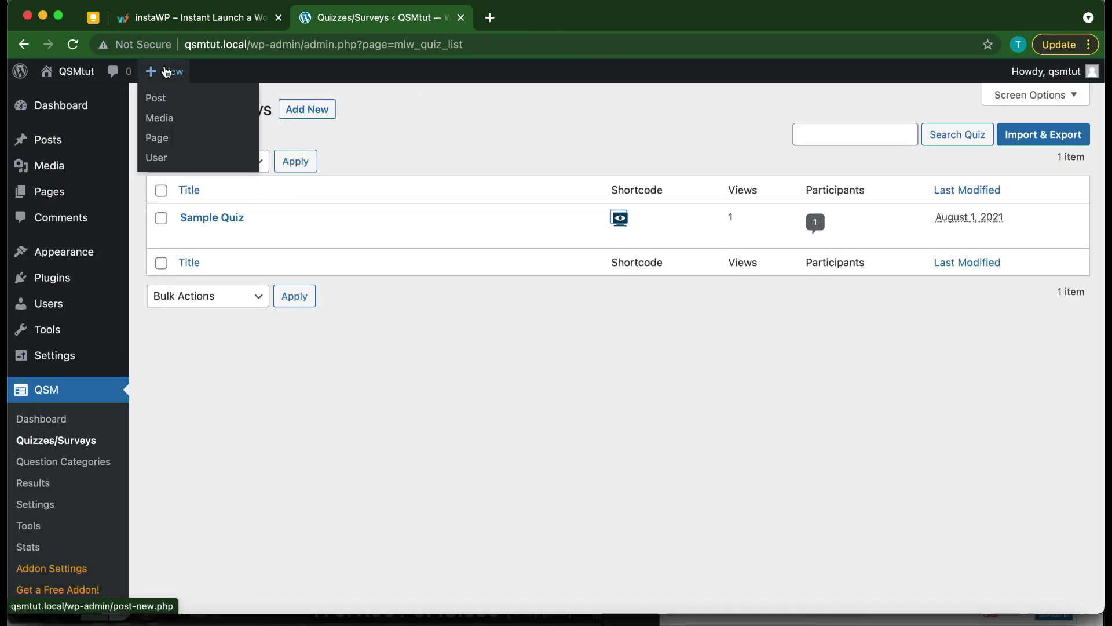
left_click(160, 104)
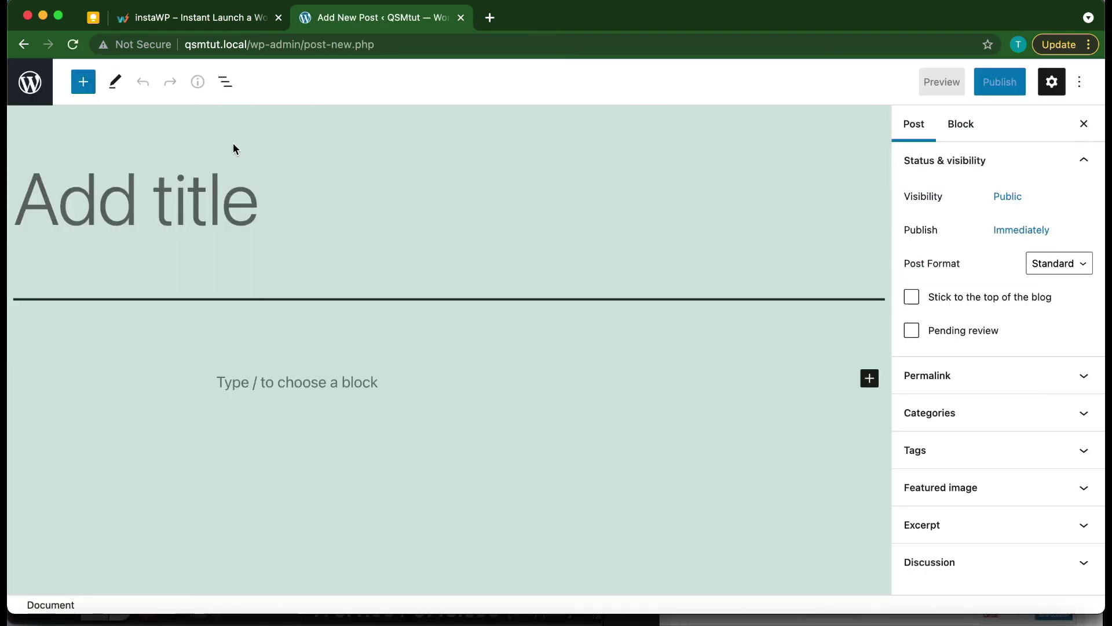
type("Ou")
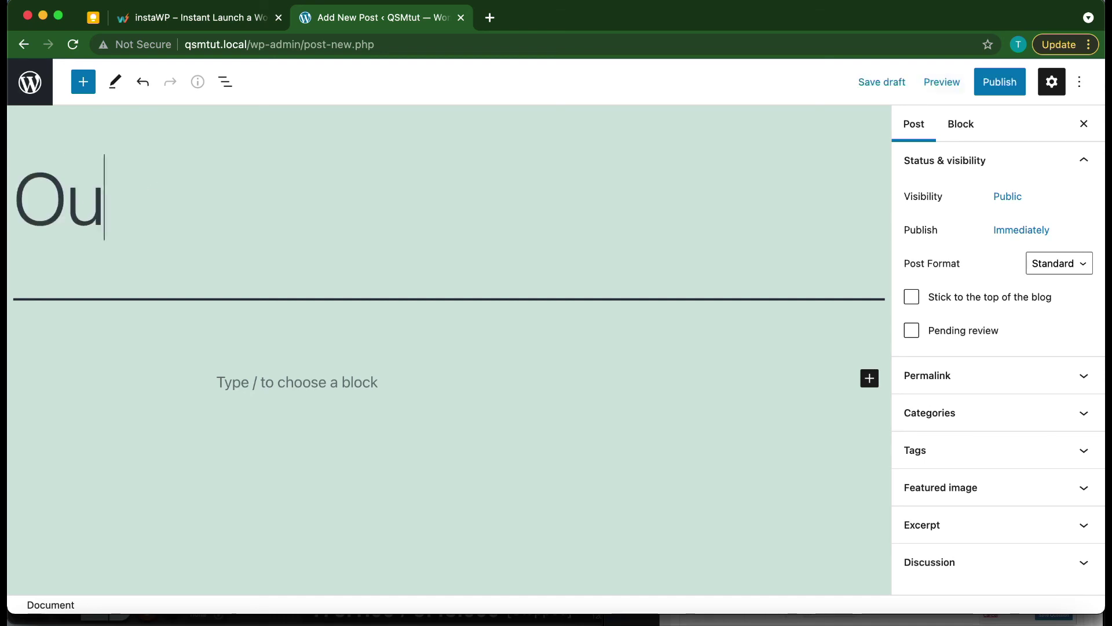
type("r Quiz")
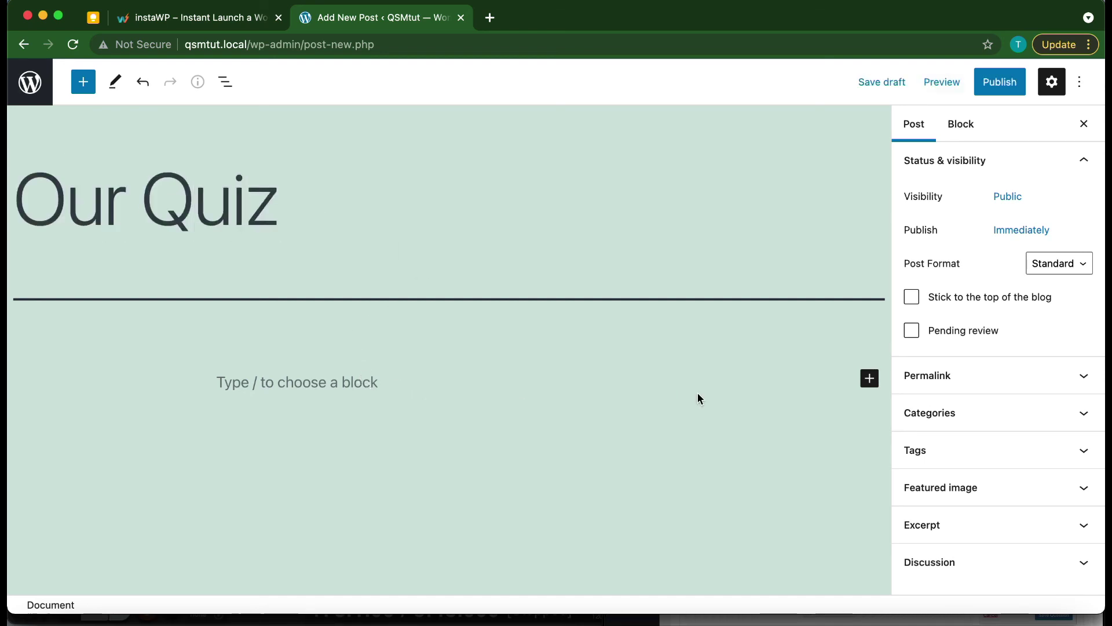
Step: Add a Shortcode block to the post body and paste the quiz shortcode [qsm quiz=3] into it
left_click(870, 378)
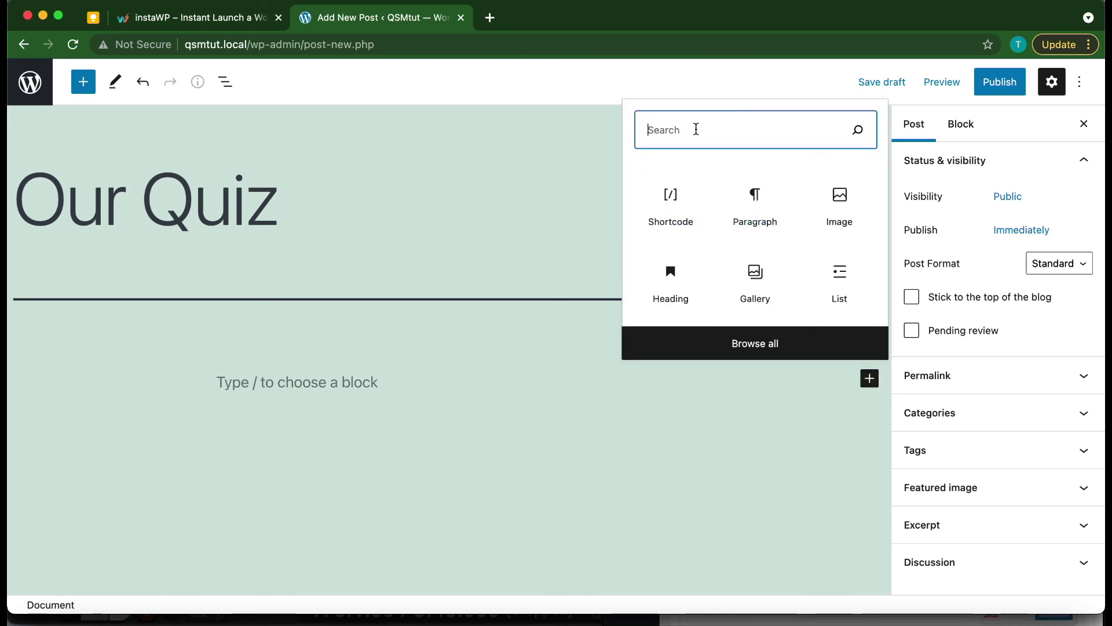
type("short")
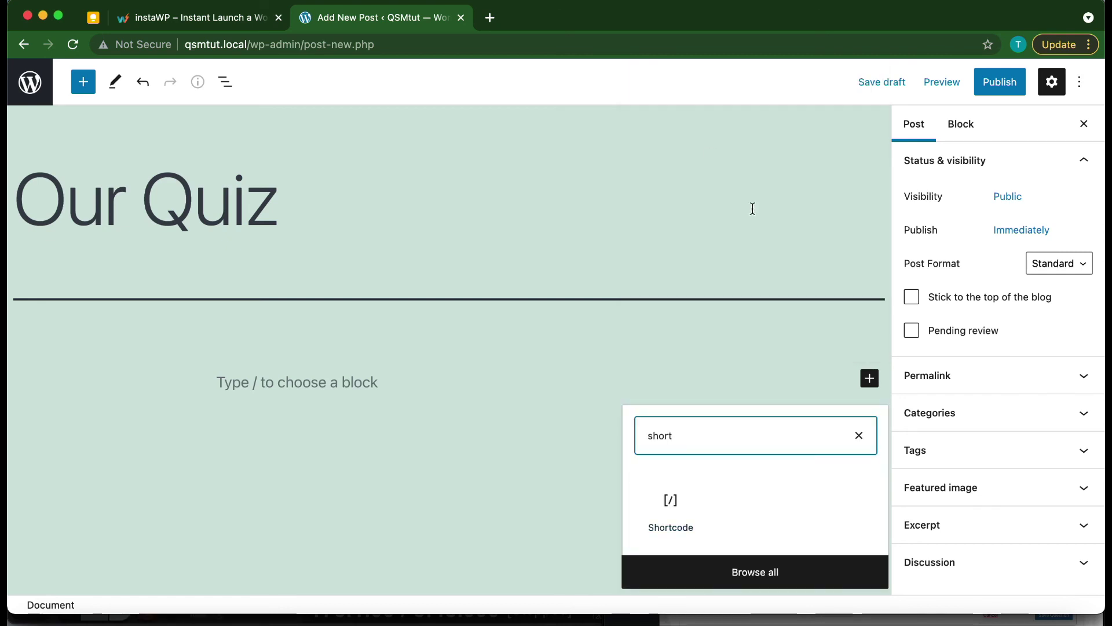
left_click(681, 525)
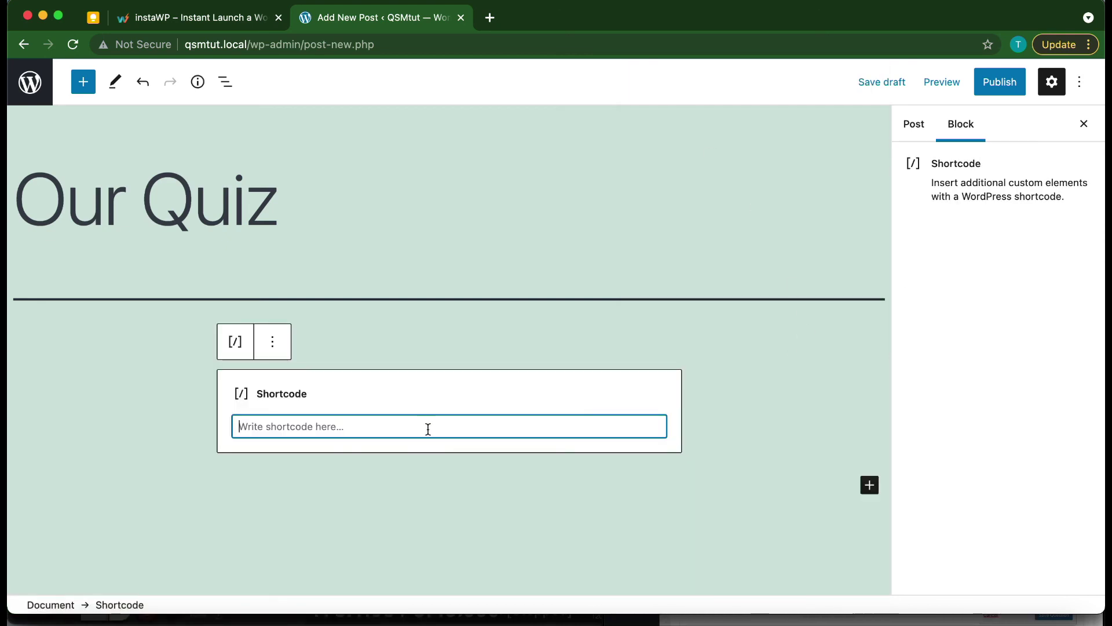
key("super+v")
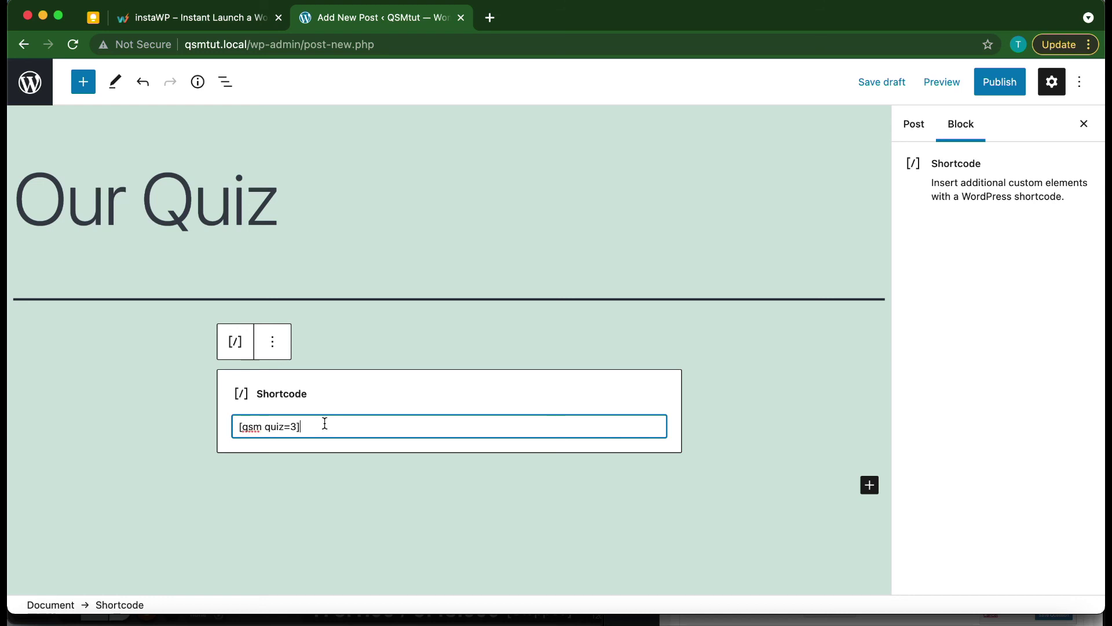
Step: Publish the "Our Quiz" post and open its live page
left_click(999, 82)
left_click(959, 86)
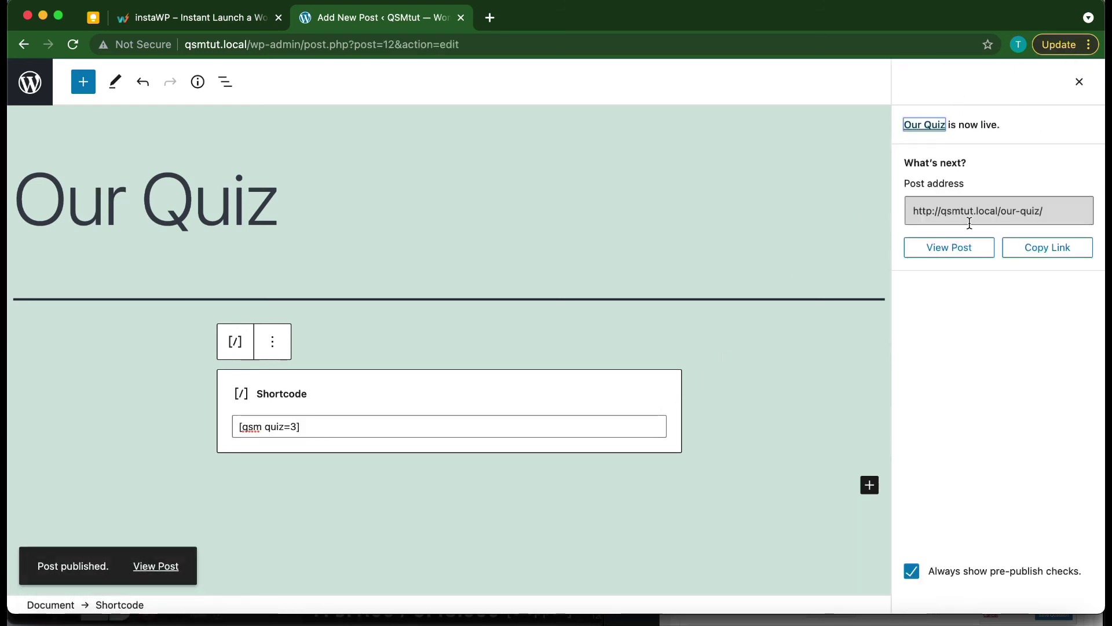
left_click(979, 251)
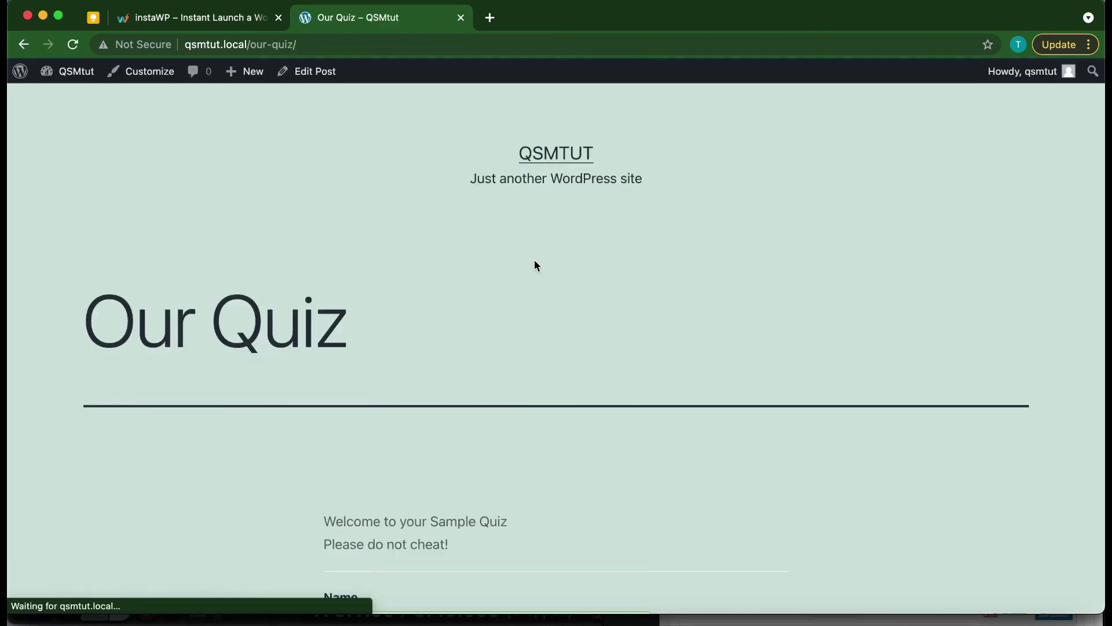
Step: Start the embedded quiz, answer 6 for "3+3=?" and 366 for the leap year question, and continue past that page
scroll(384, 390, "down", 8)
scroll(385, 396, "up", 3)
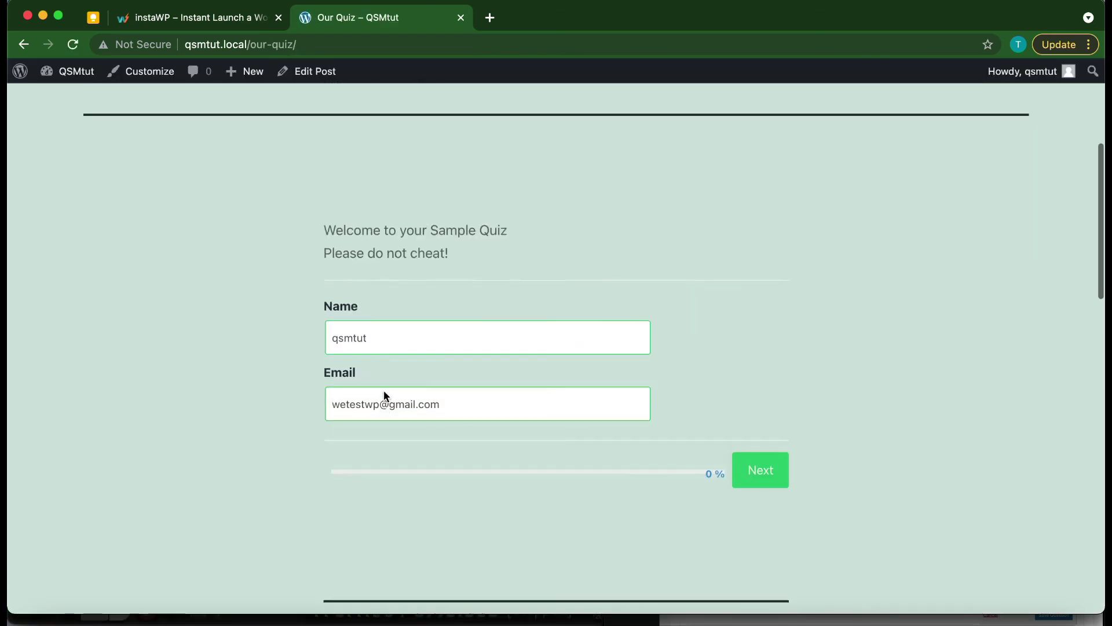
left_click(770, 470)
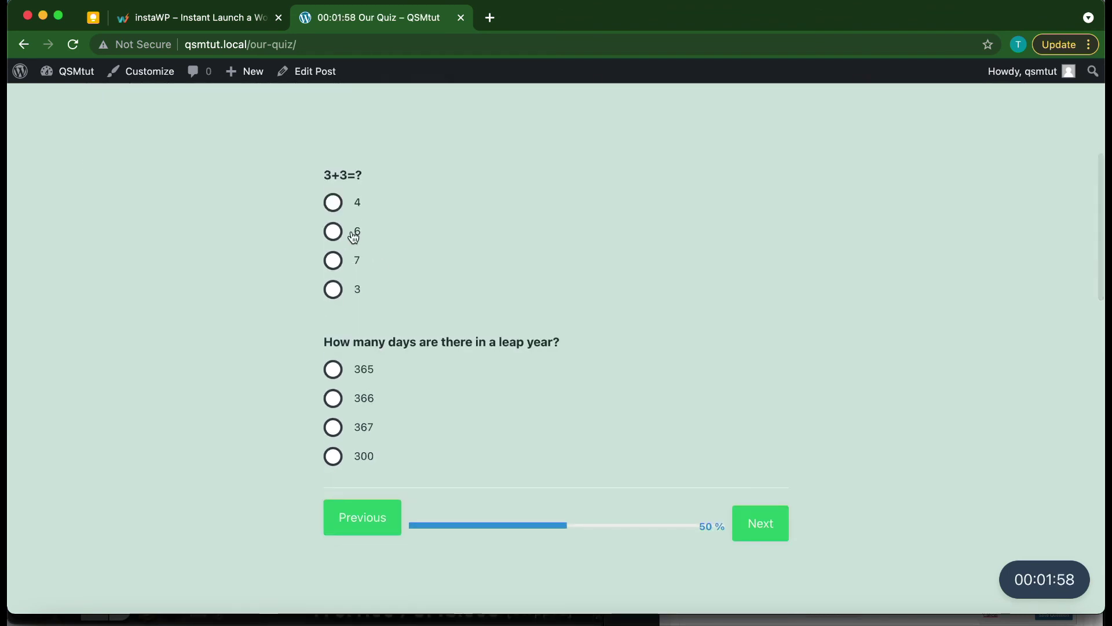
left_click(342, 233)
left_click(334, 399)
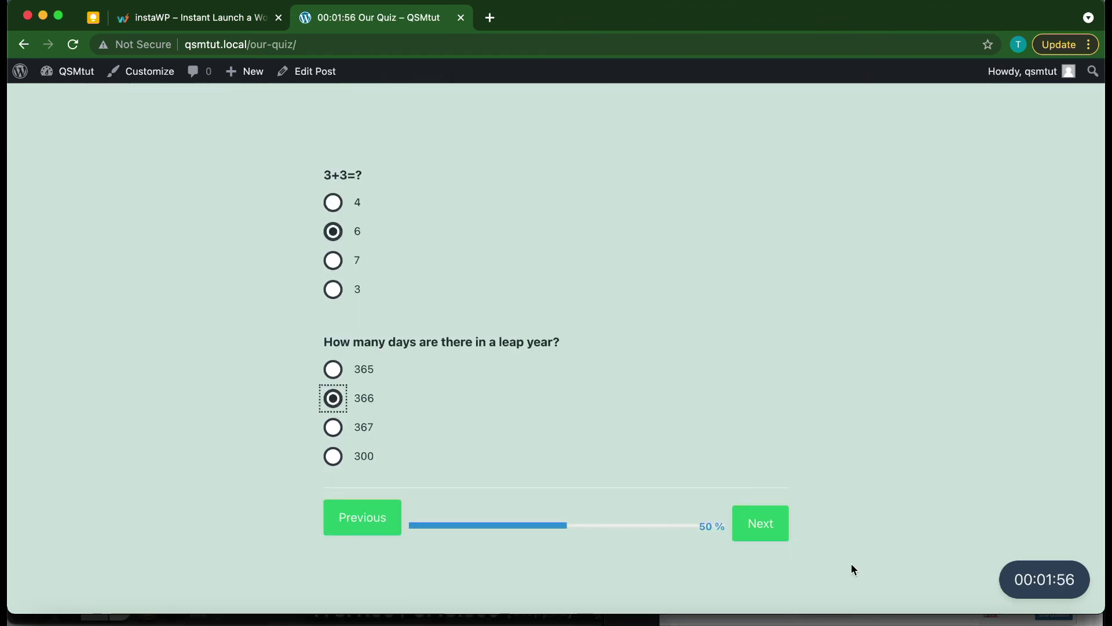
left_click(771, 525)
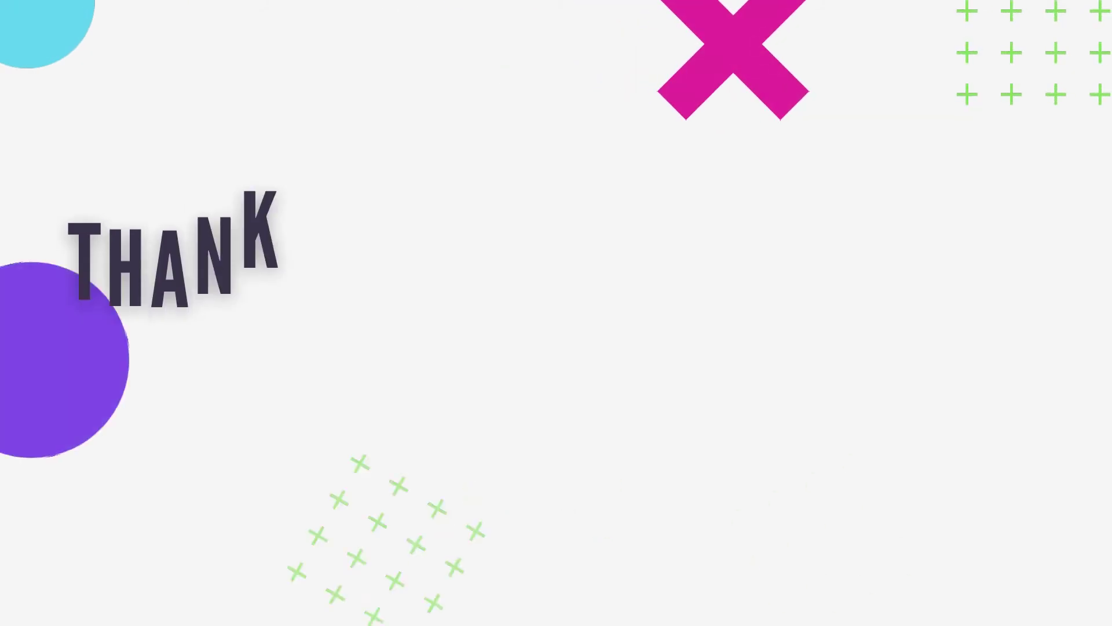